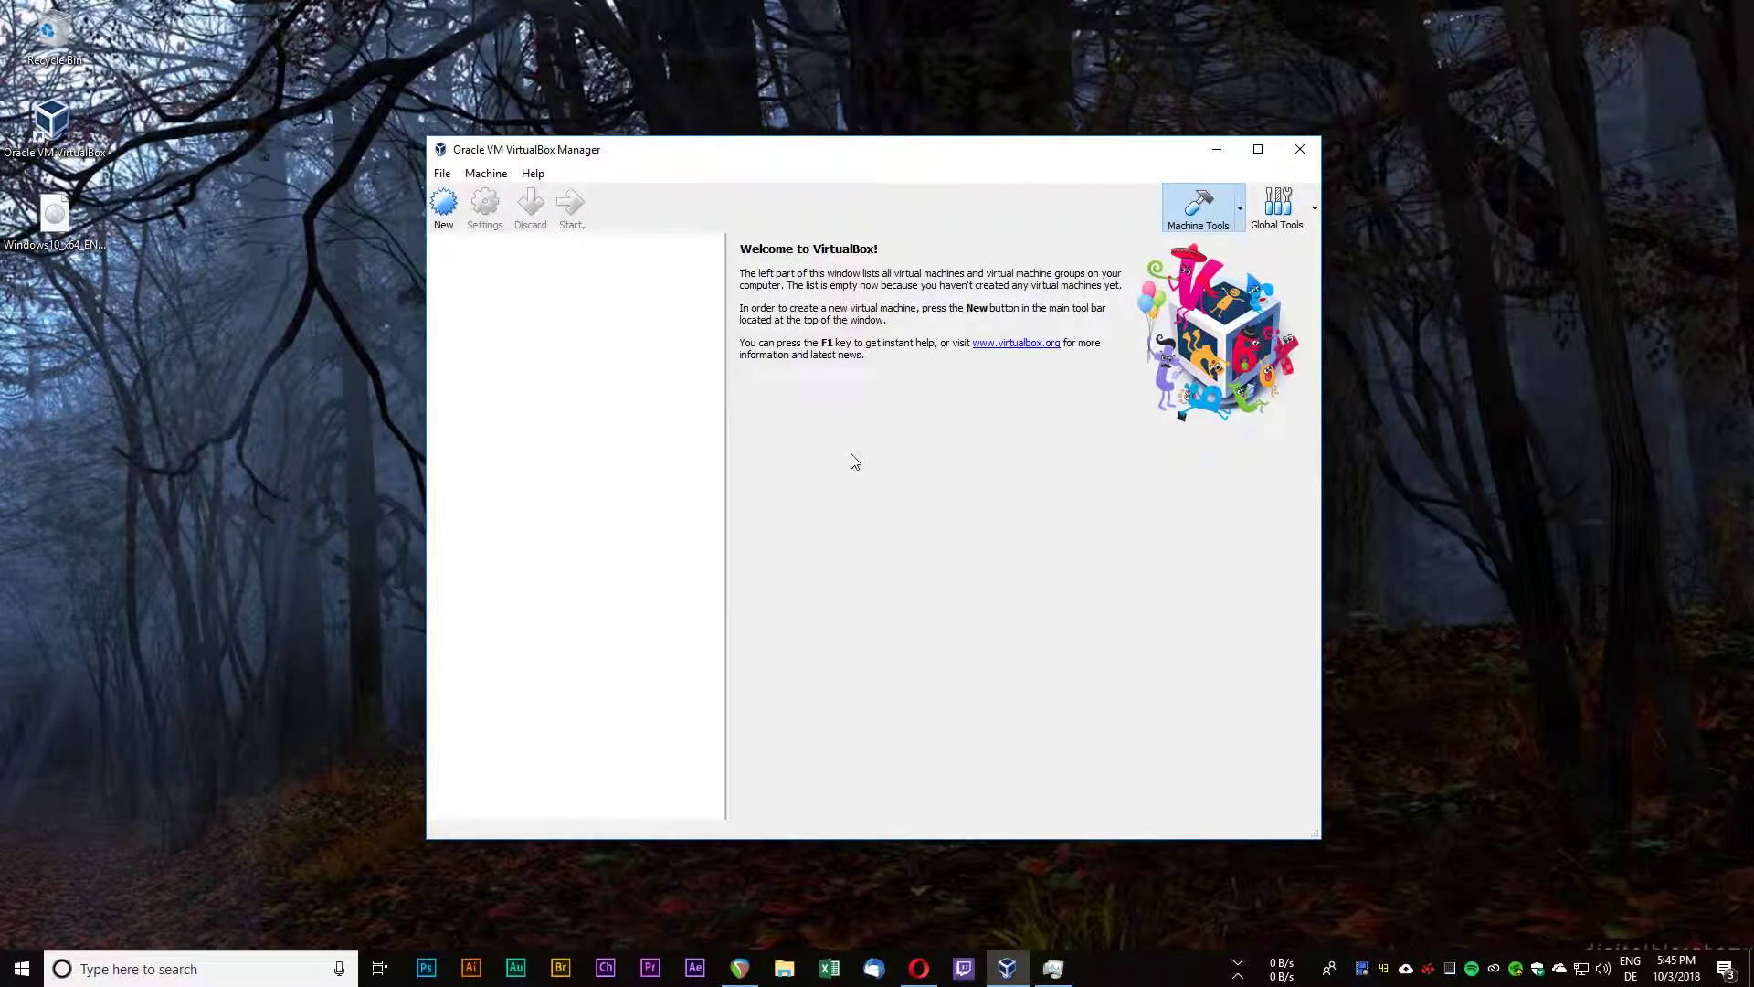
- Start creating a virtual machine named Windows 10 x64 with type Microsoft Windows and version Windows 10 (64-bit)
left_click(445, 208)
left_click(821, 500)
type("Windows 10 x64")
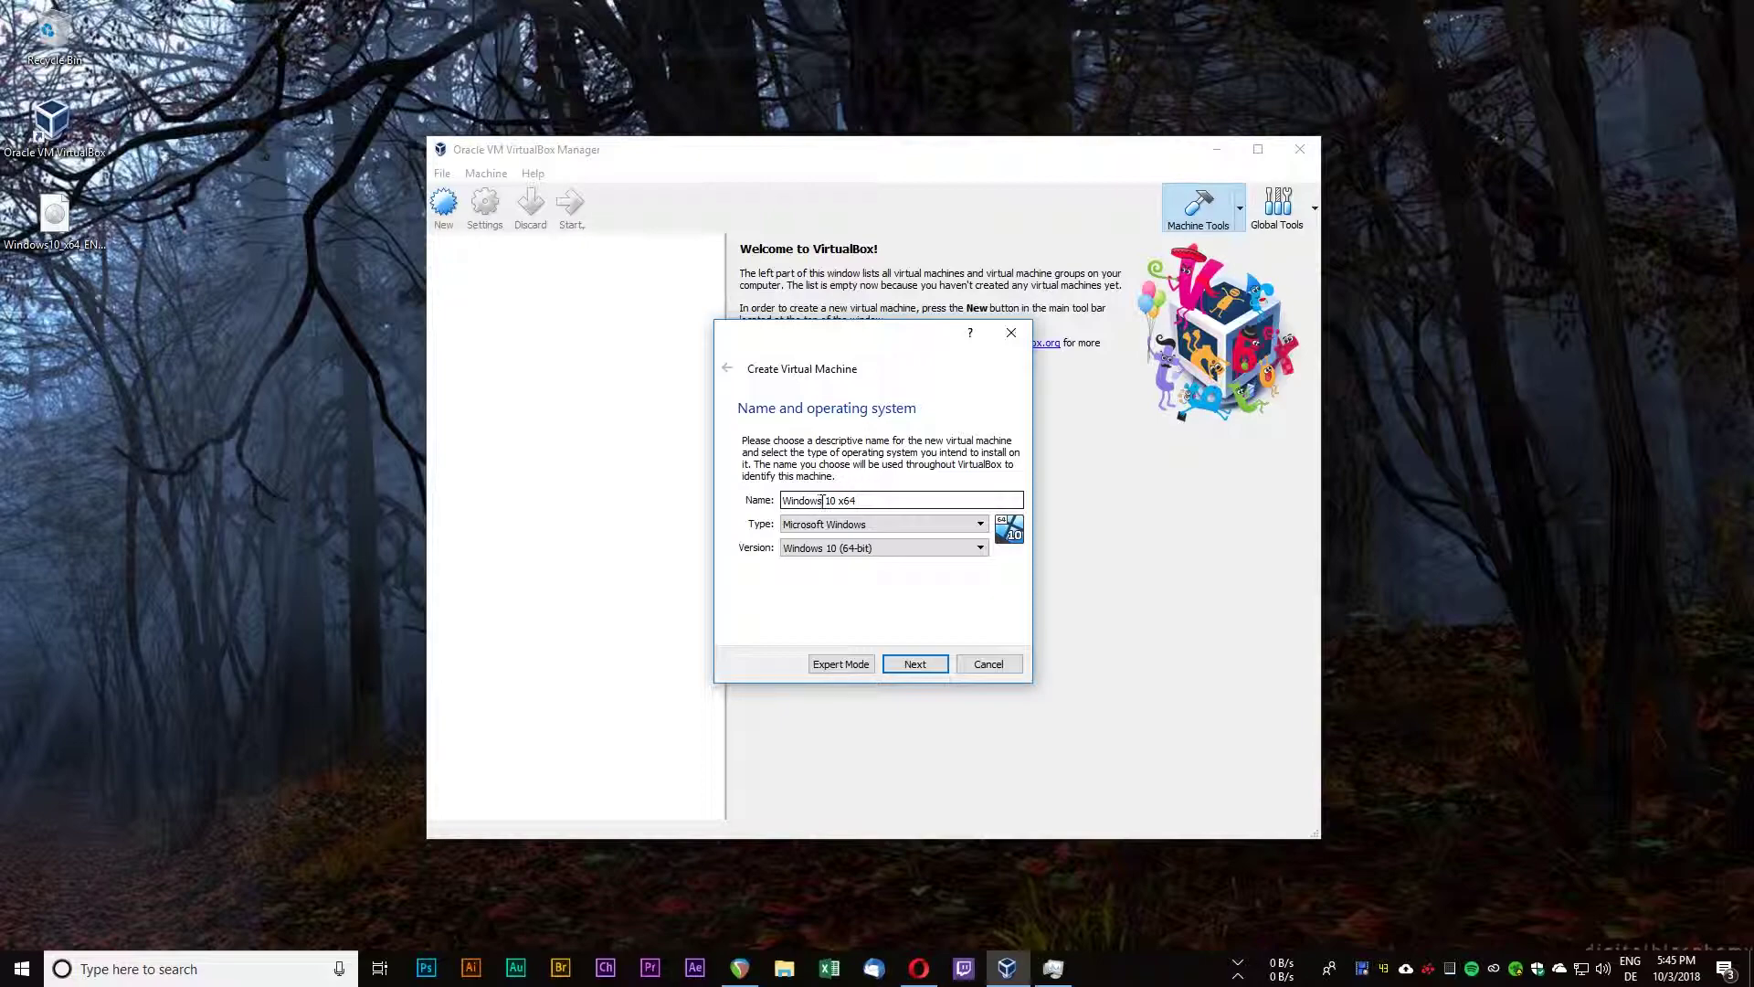
left_click(848, 551)
left_click(817, 551)
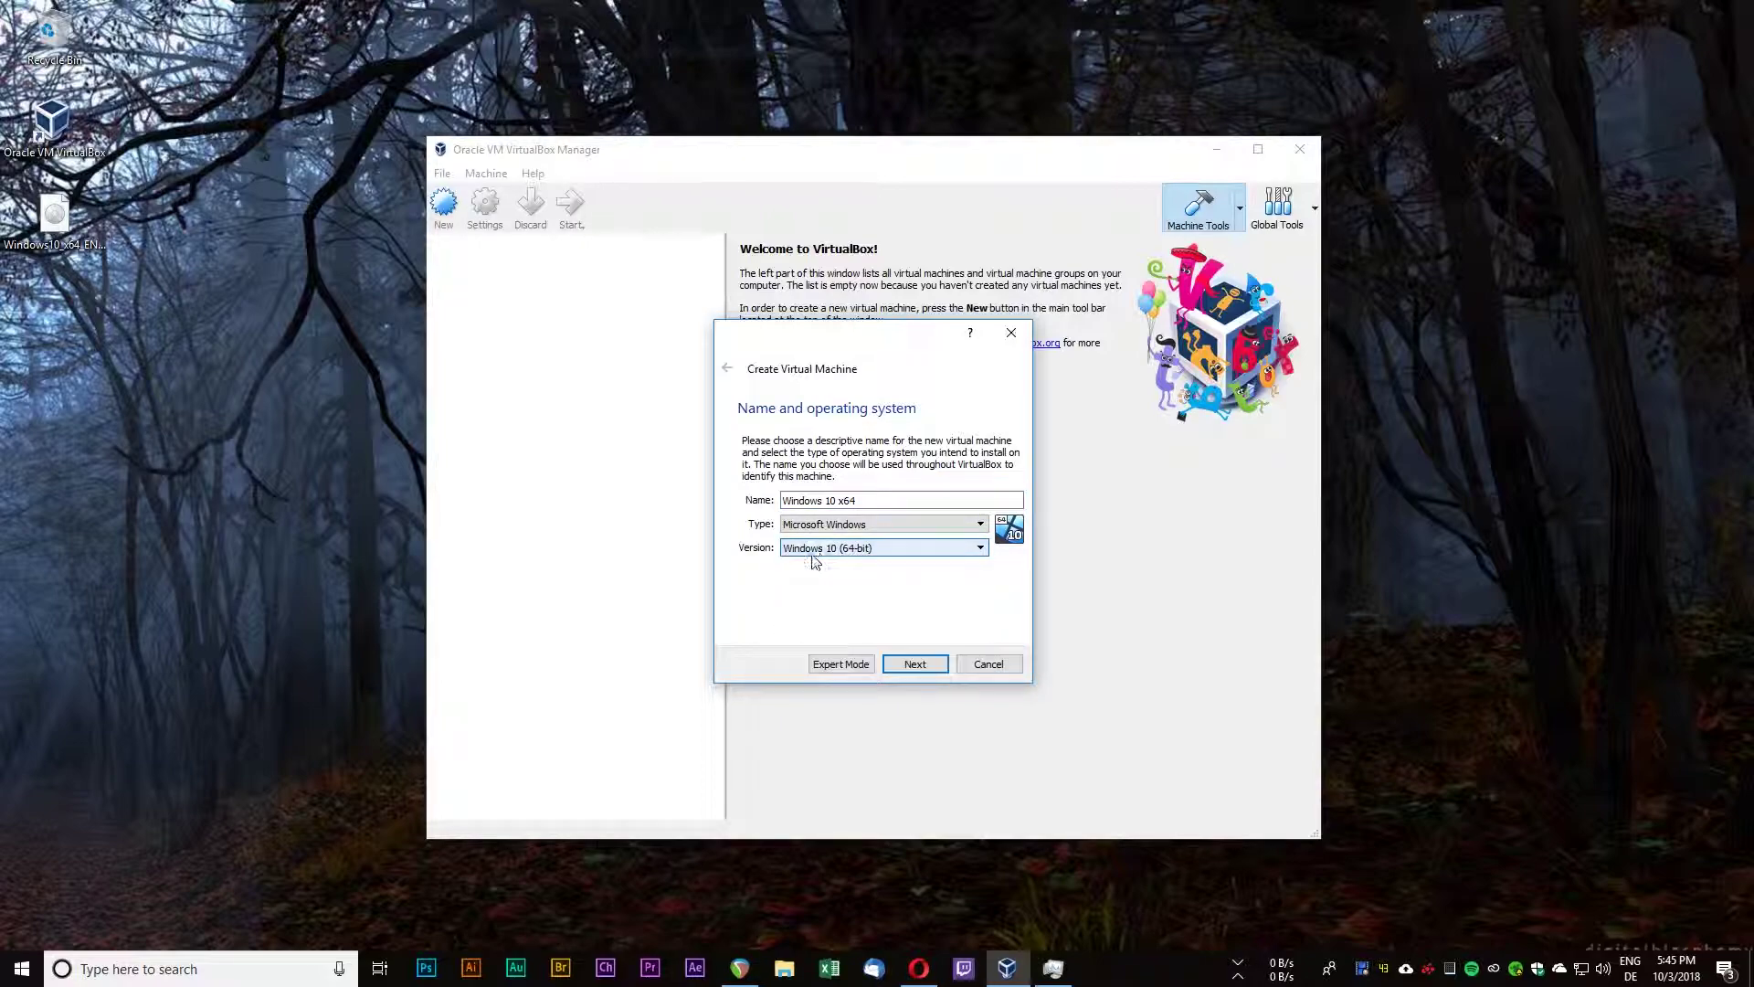
left_click(914, 664)
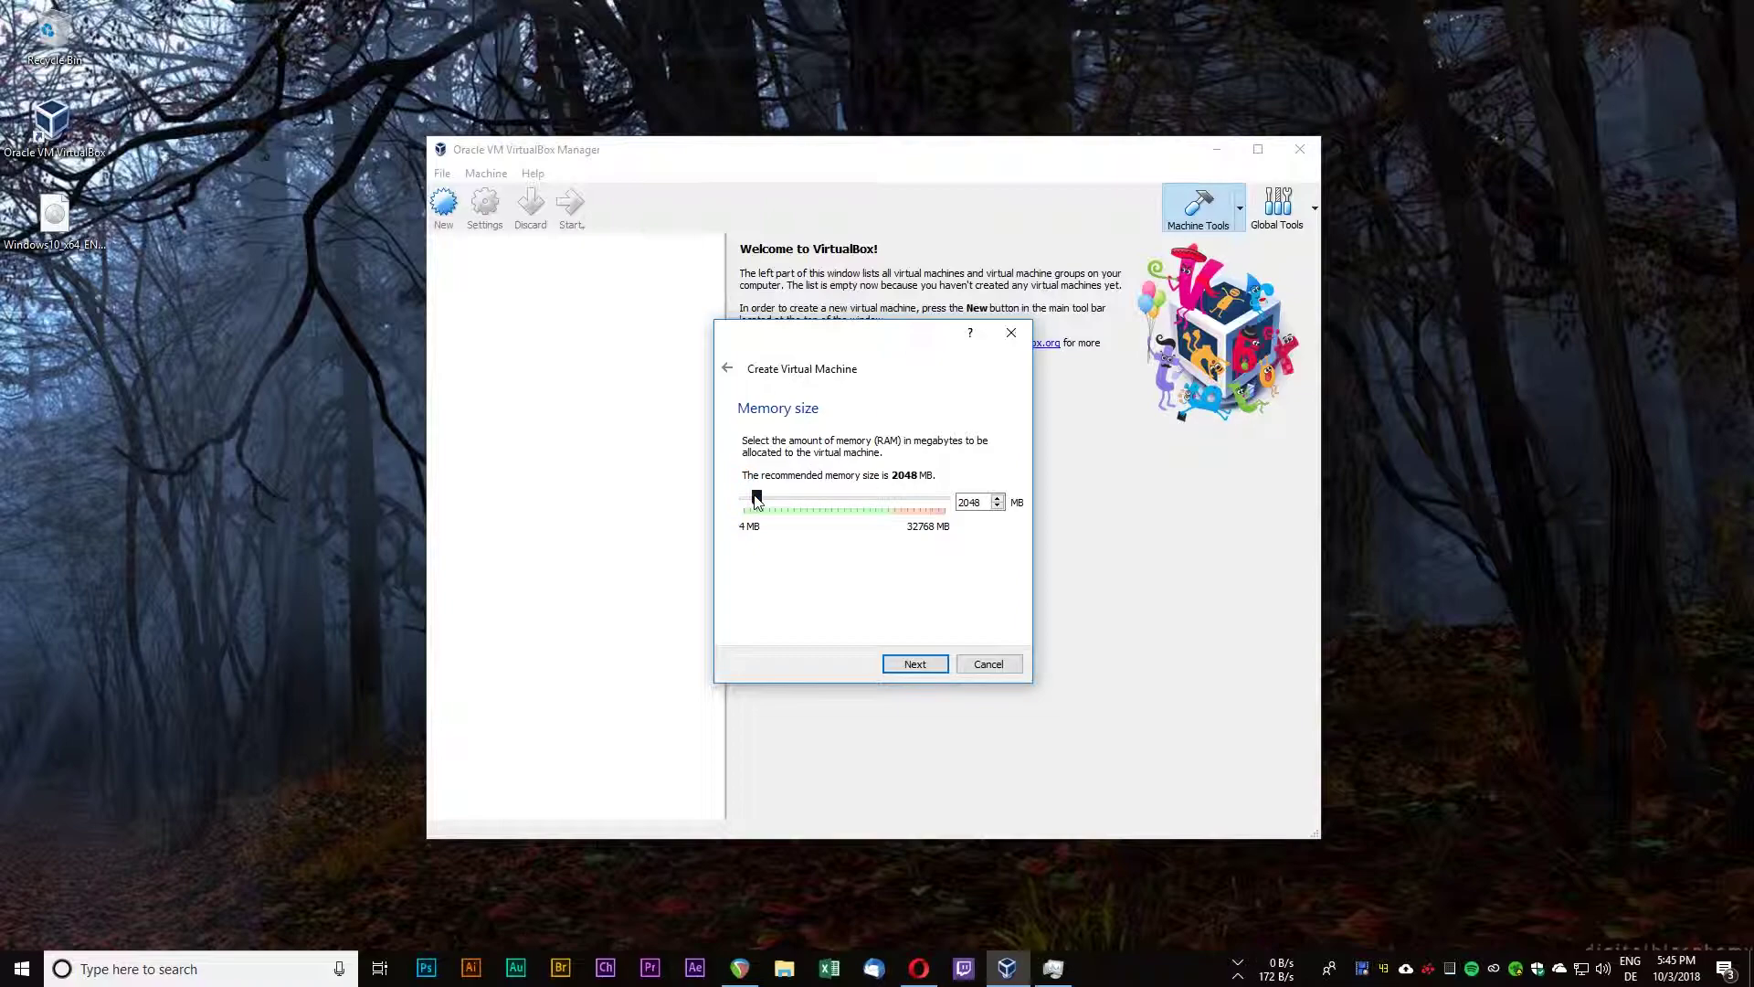
- Raise the machine's memory above the recommended 2048 MB and choose to create a virtual hard disk now
left_click_drag(757, 502, 769, 504)
left_click(921, 659)
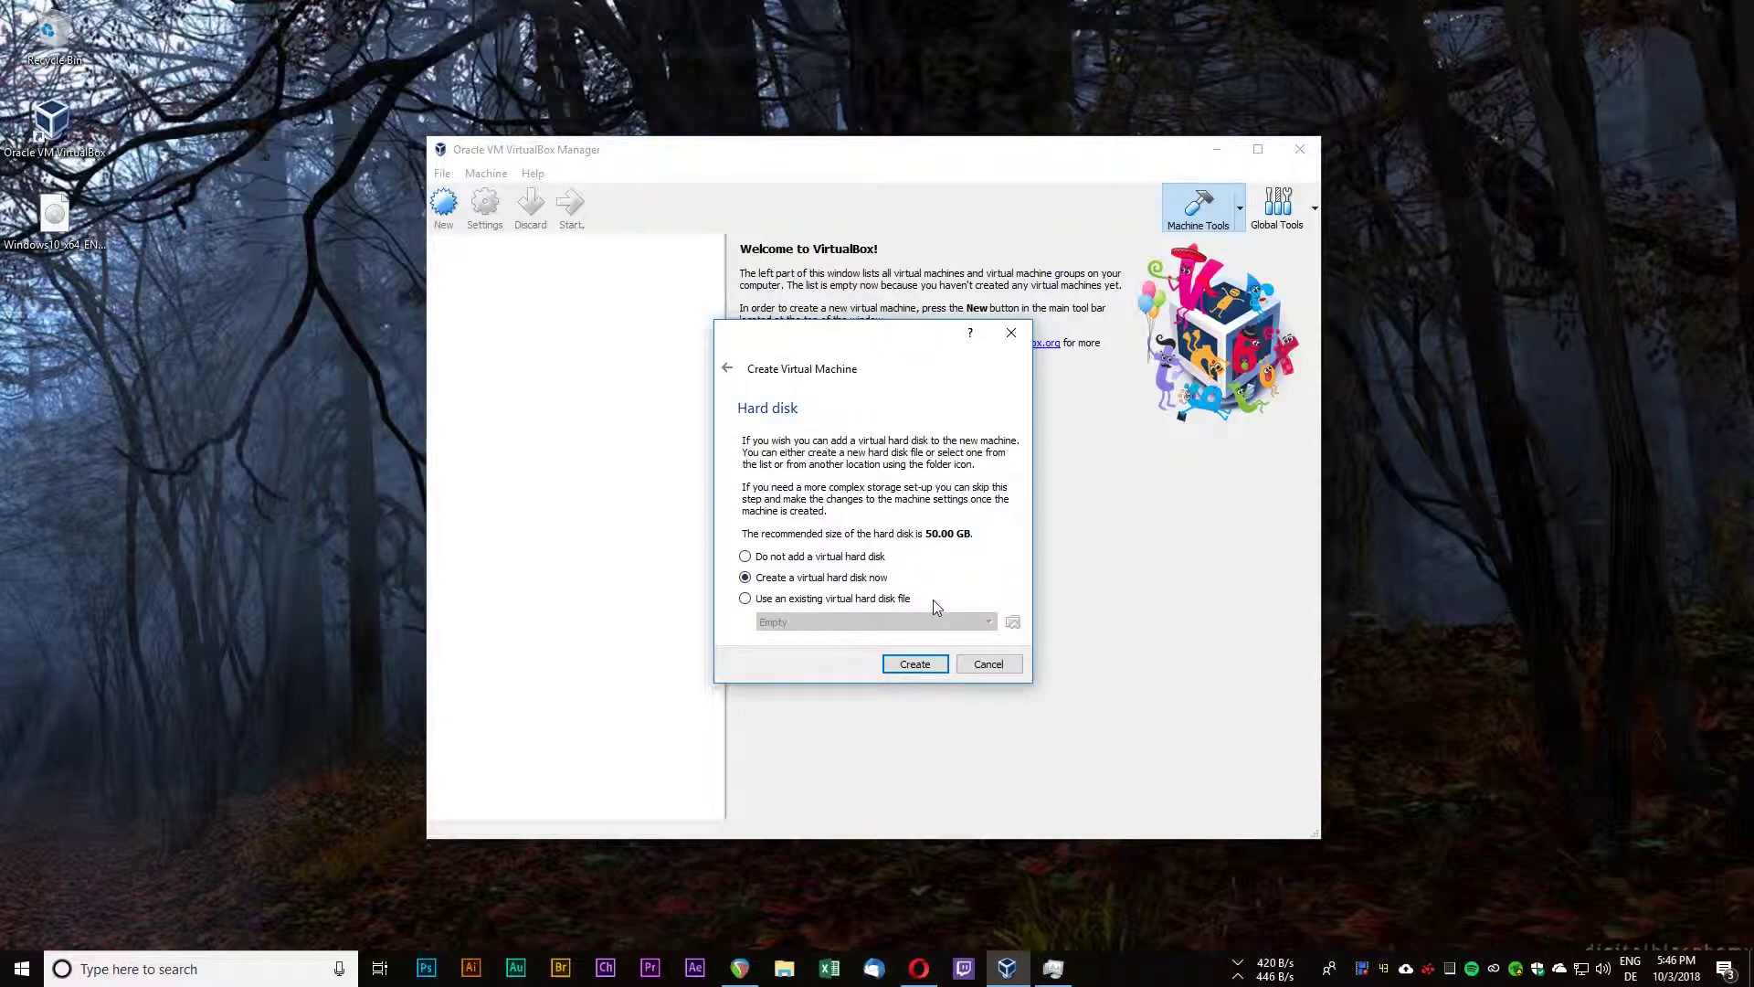
left_click(912, 664)
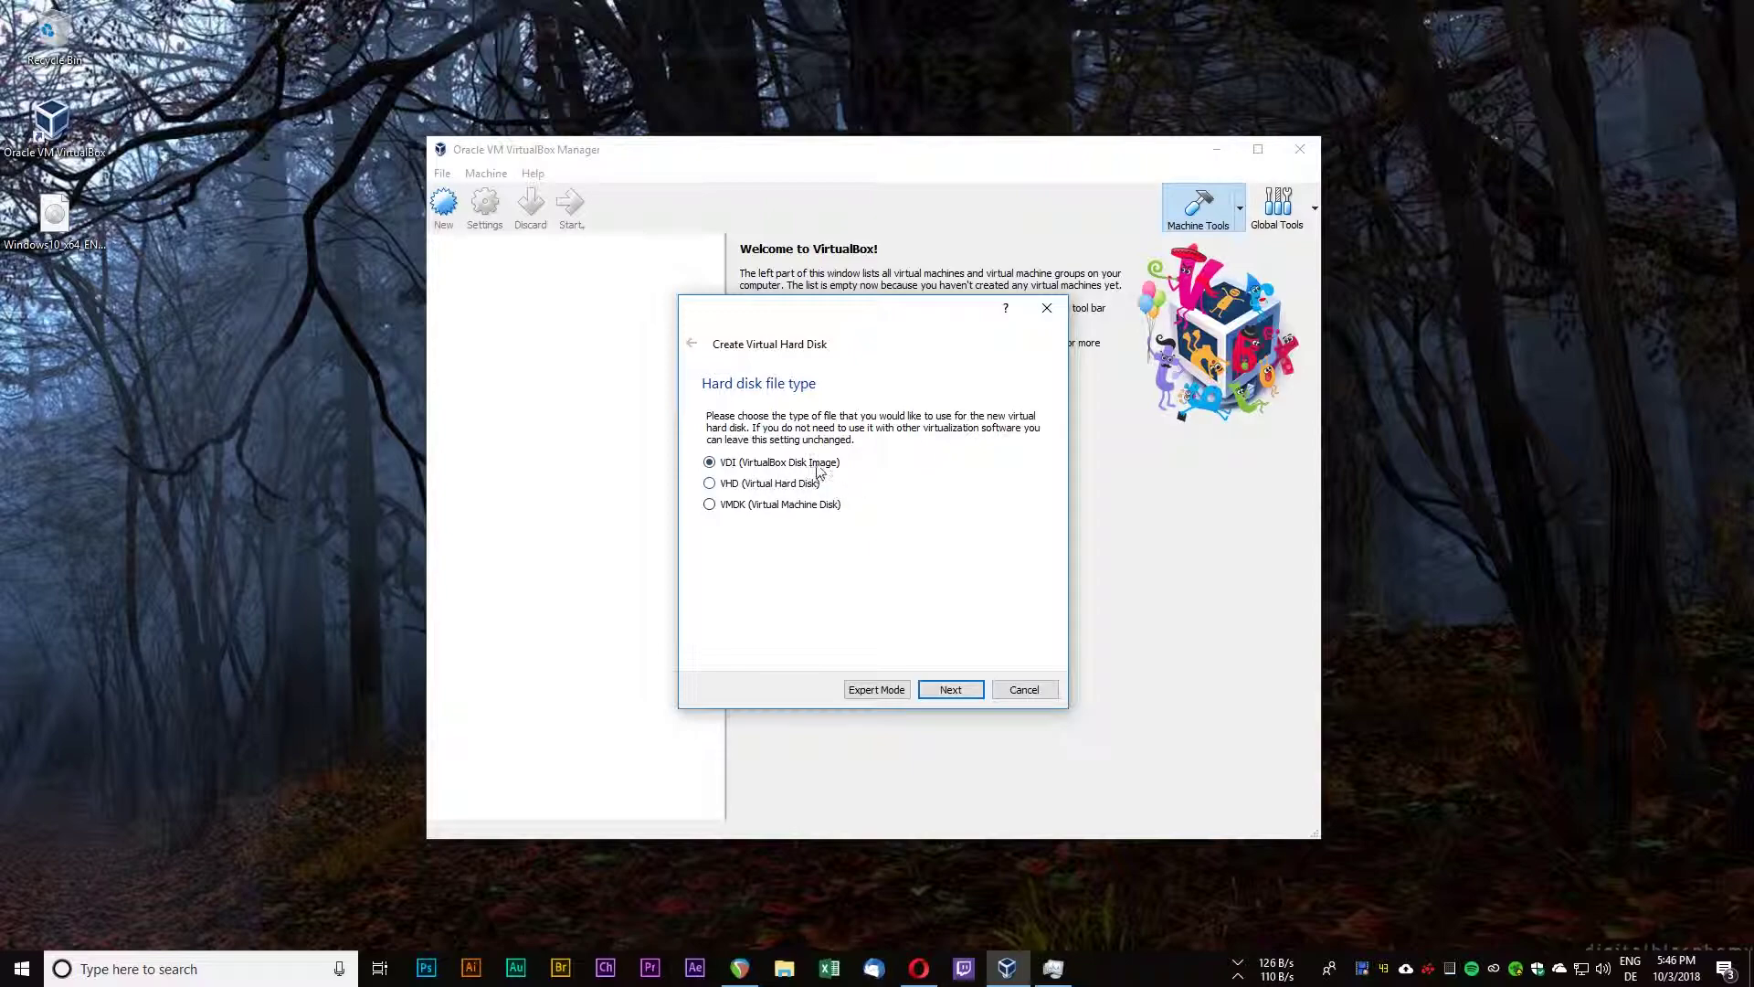
- Create the virtual hard disk as a fixed-size VDI (VirtualBox Disk Image) of 50.00 GB
left_click(787, 505)
left_click(728, 464)
left_click(950, 689)
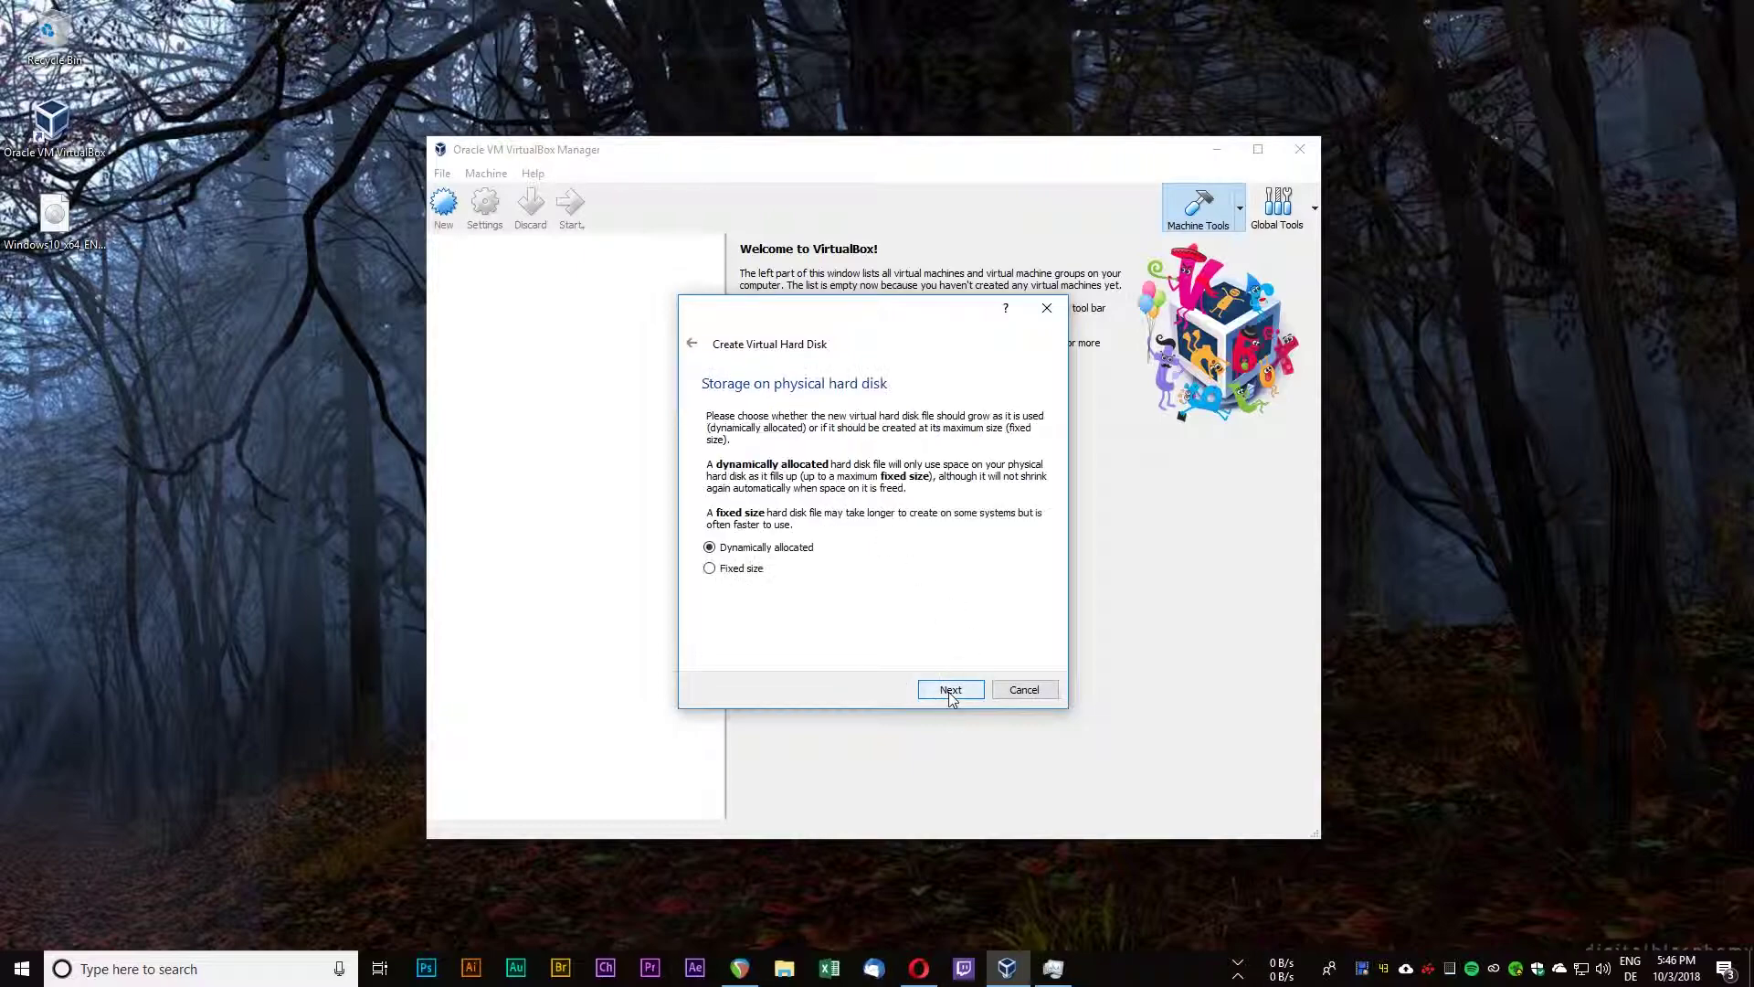
left_click(742, 570)
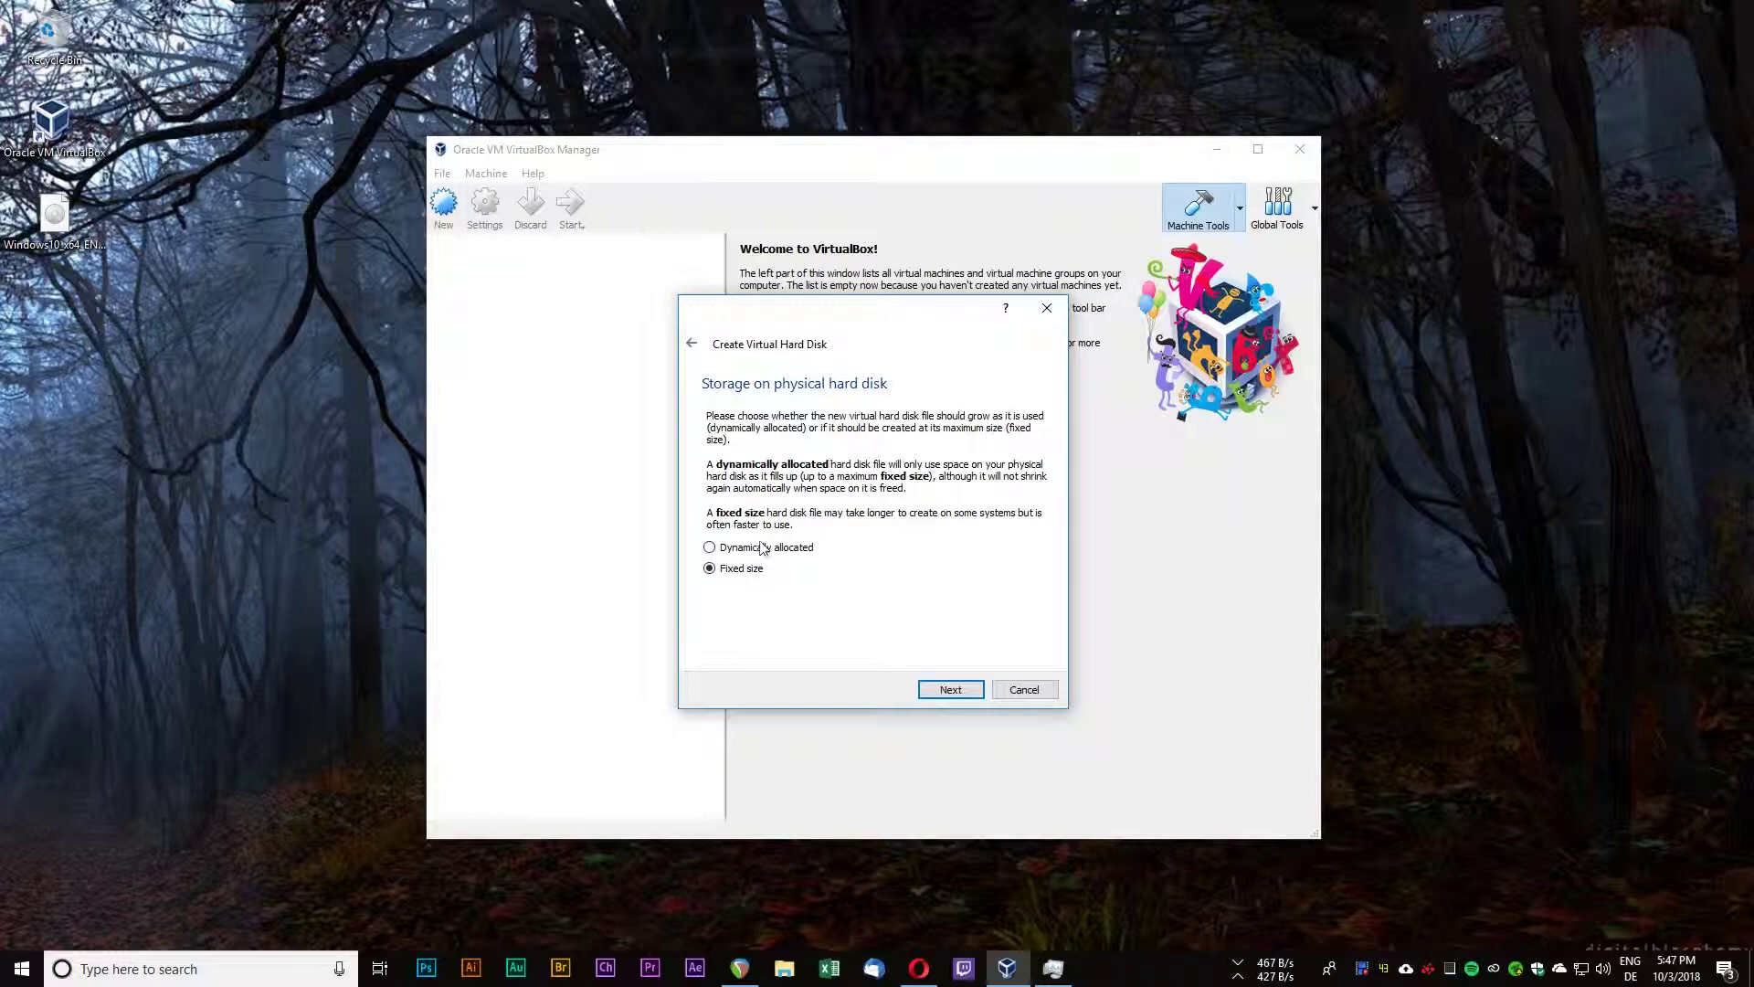
key("super+e")
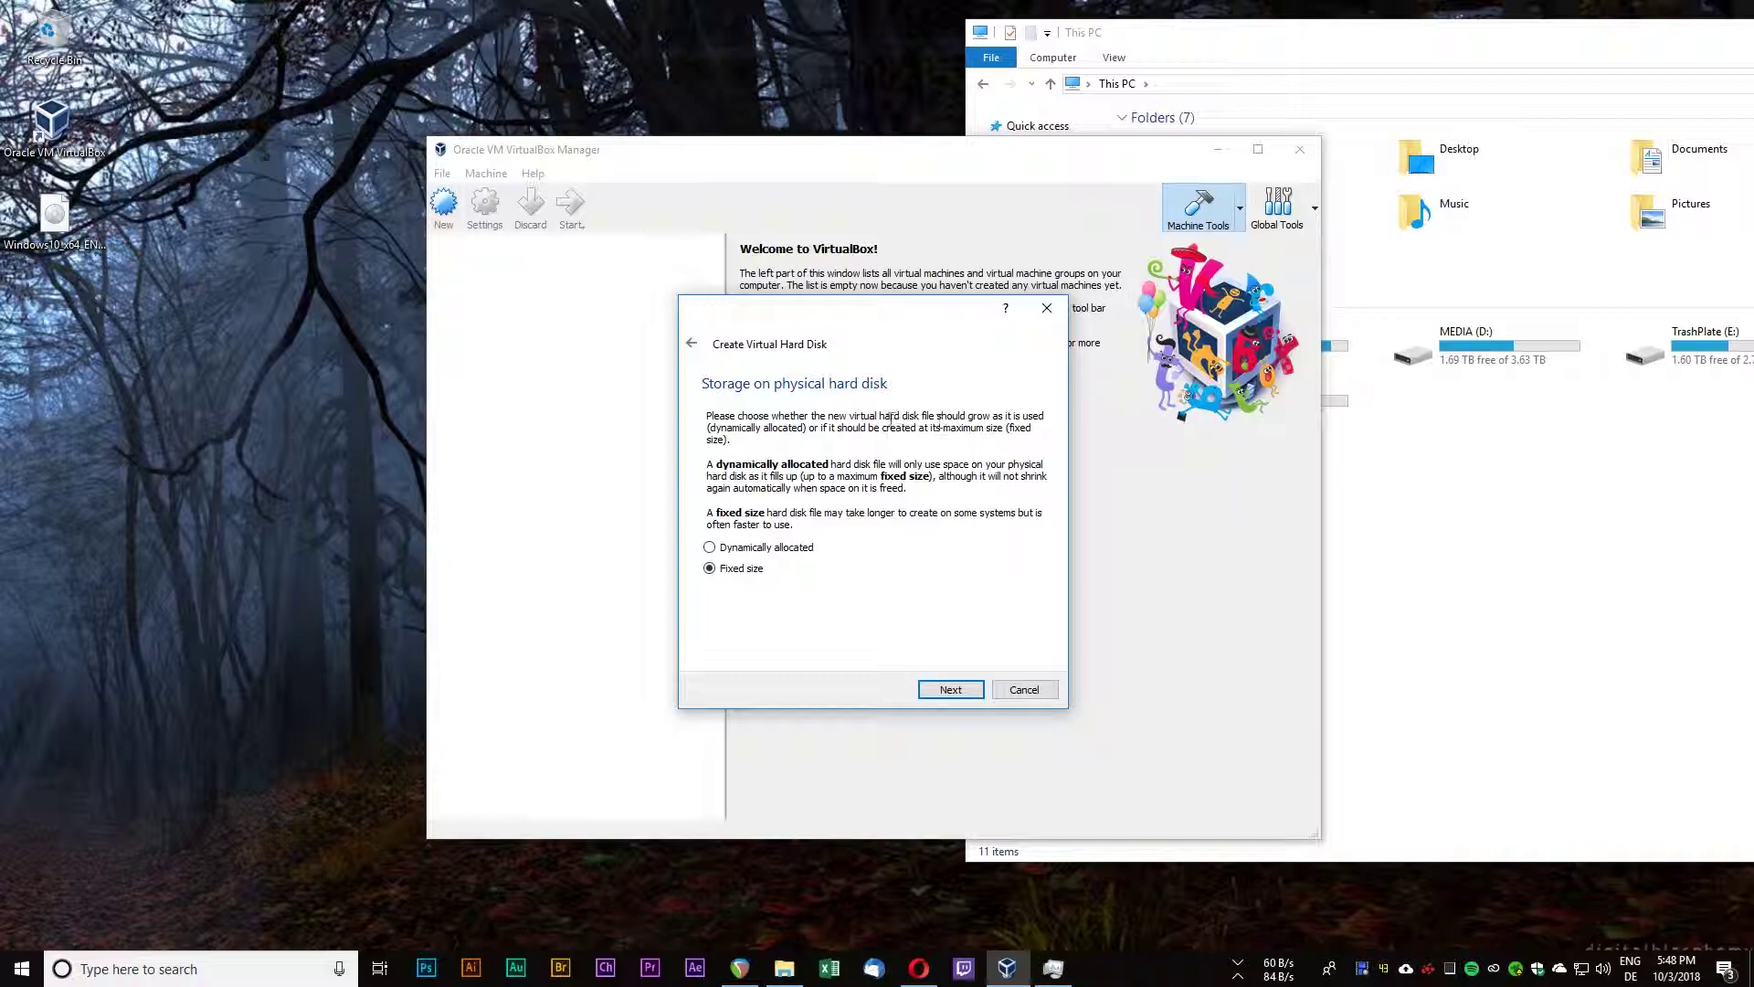
mouse_move(831, 314)
left_mouse_down()
mouse_move(859, 313)
mouse_move(799, 335)
mouse_move(824, 329)
left_mouse_up()
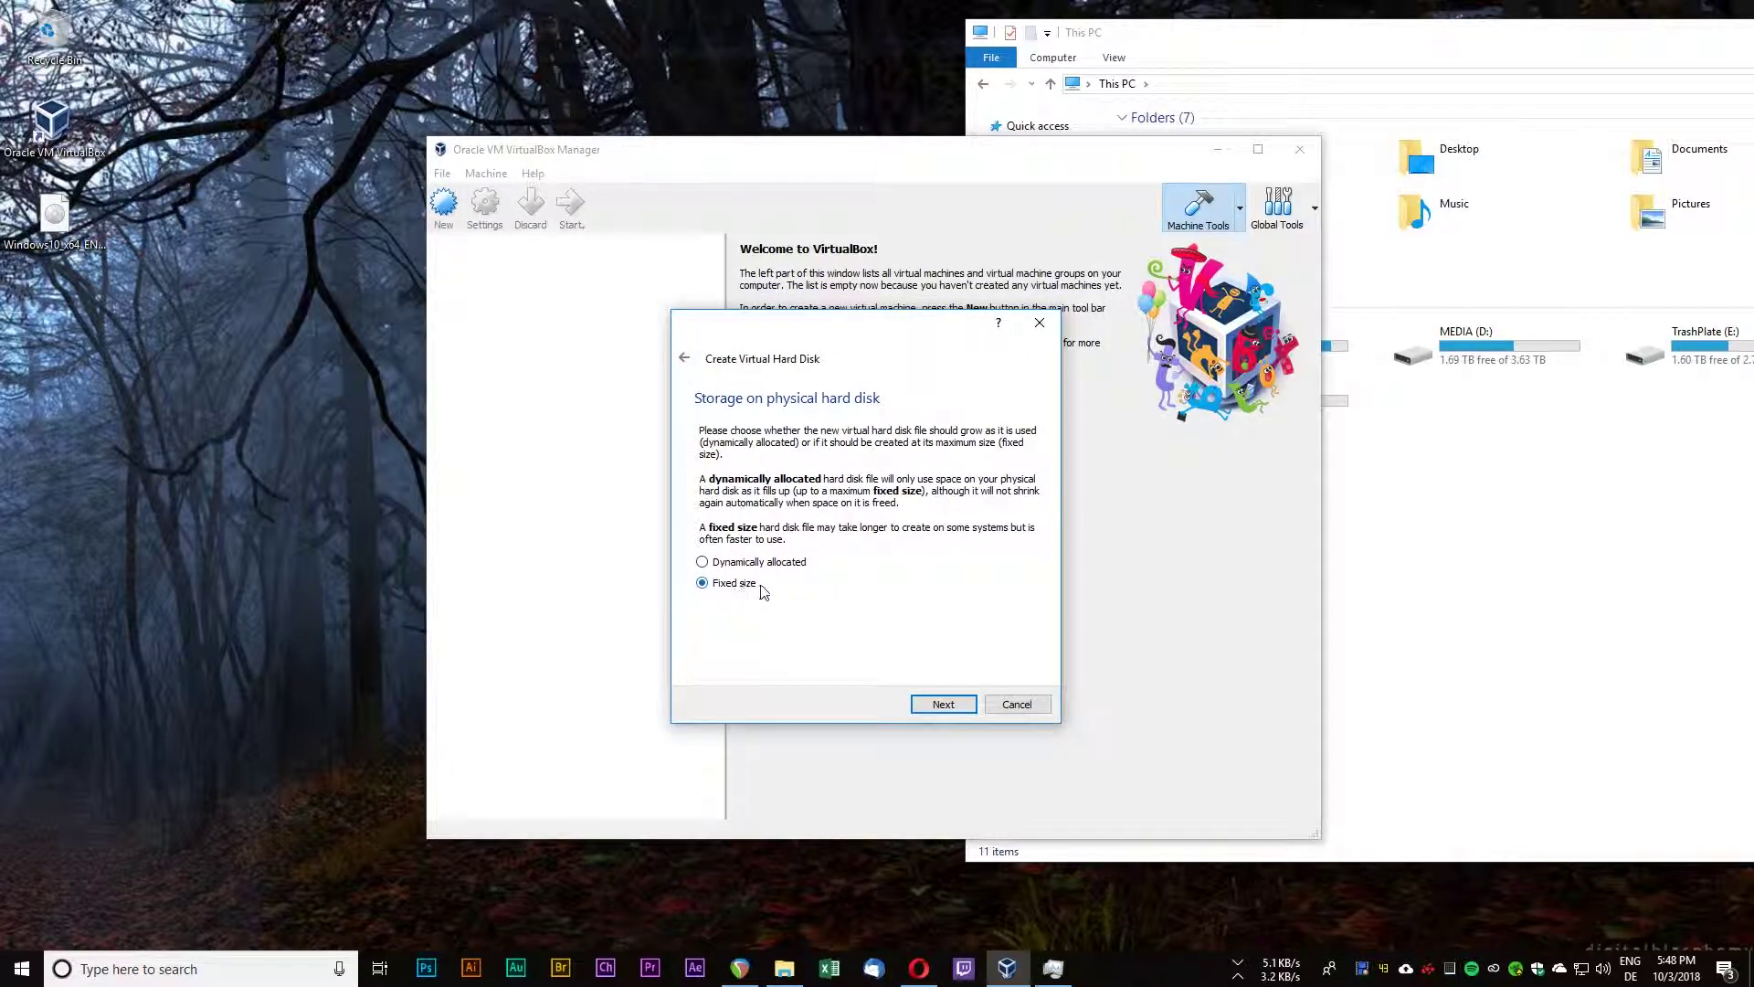
left_click(920, 702)
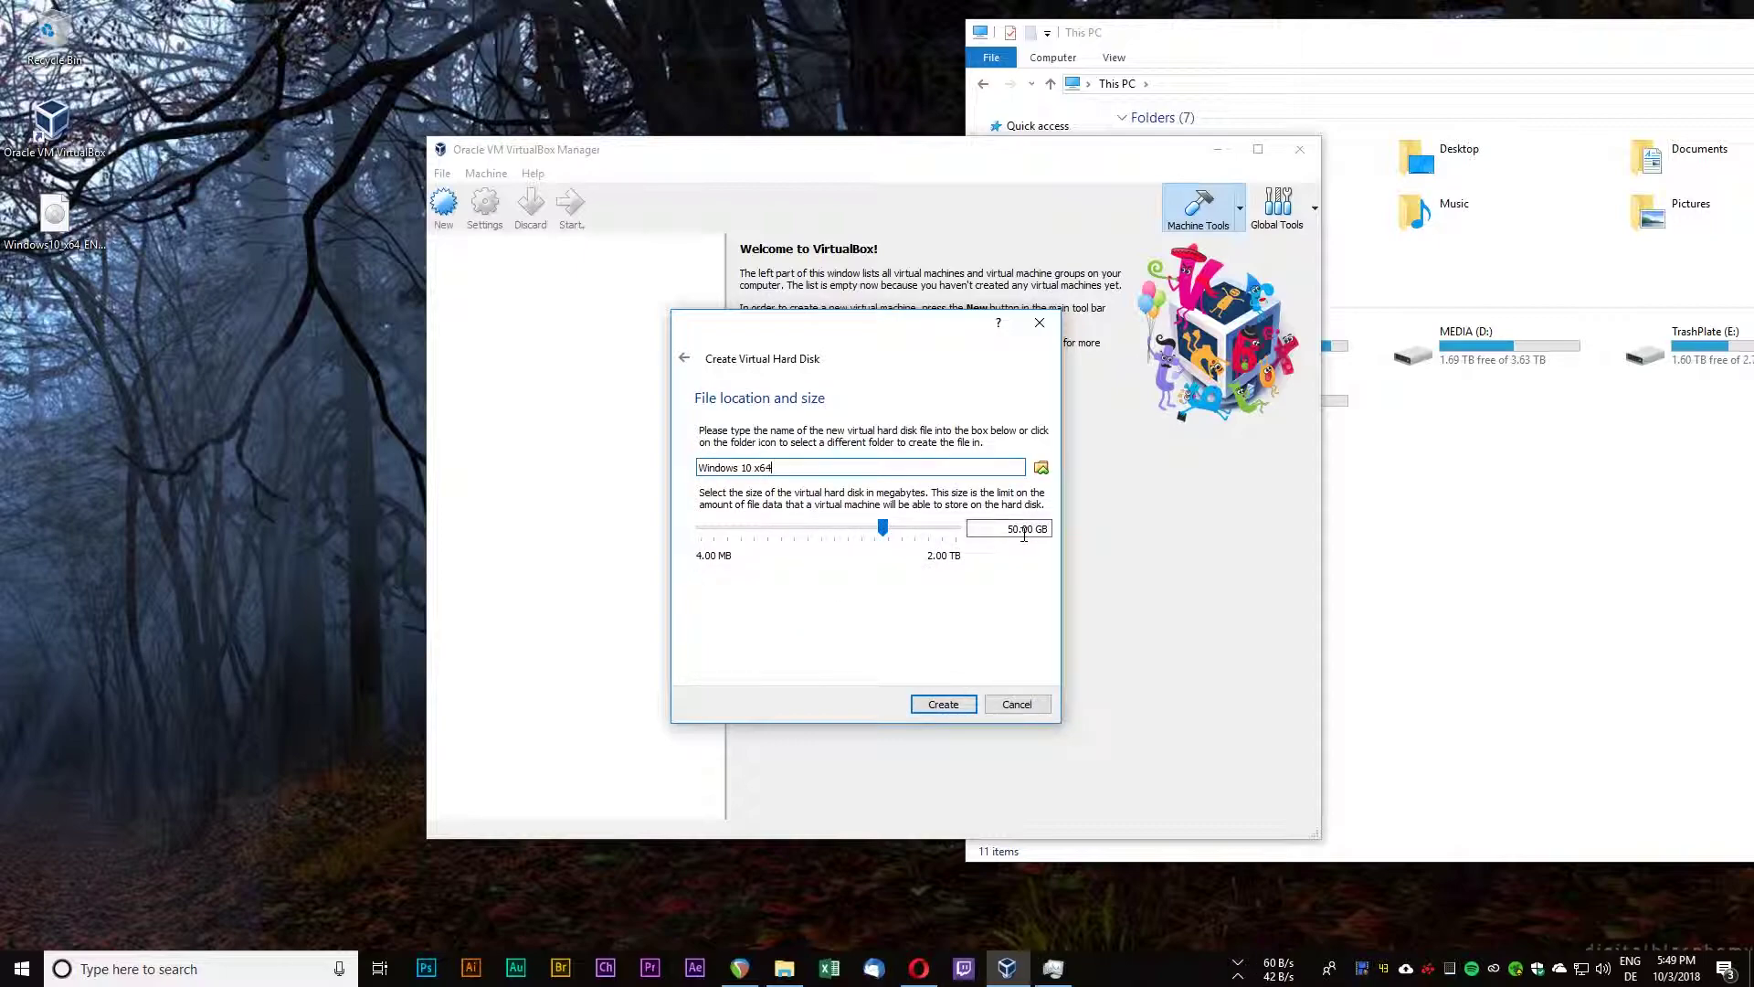
left_click(941, 704)
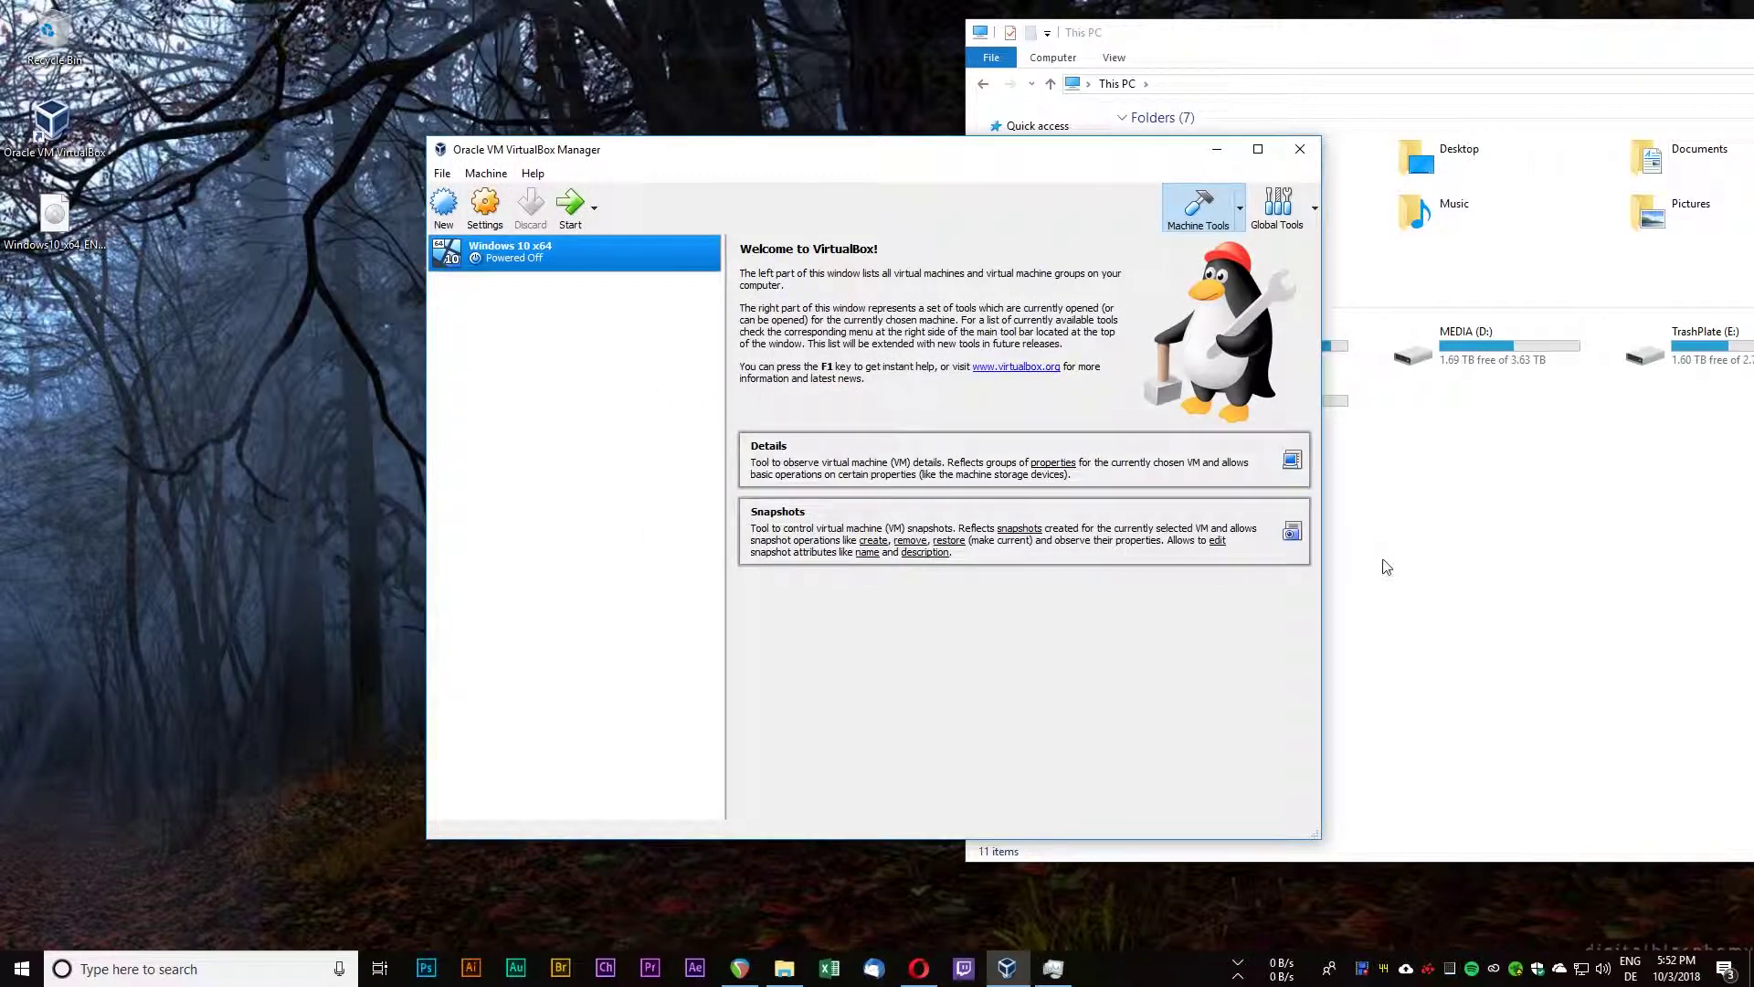
- Check the size of Windows 10 x64.vdi in the VDI folder on Gaming SSD (G:), and close File Explorer
left_click(1432, 532)
left_click_drag(1198, 42, 538, 72)
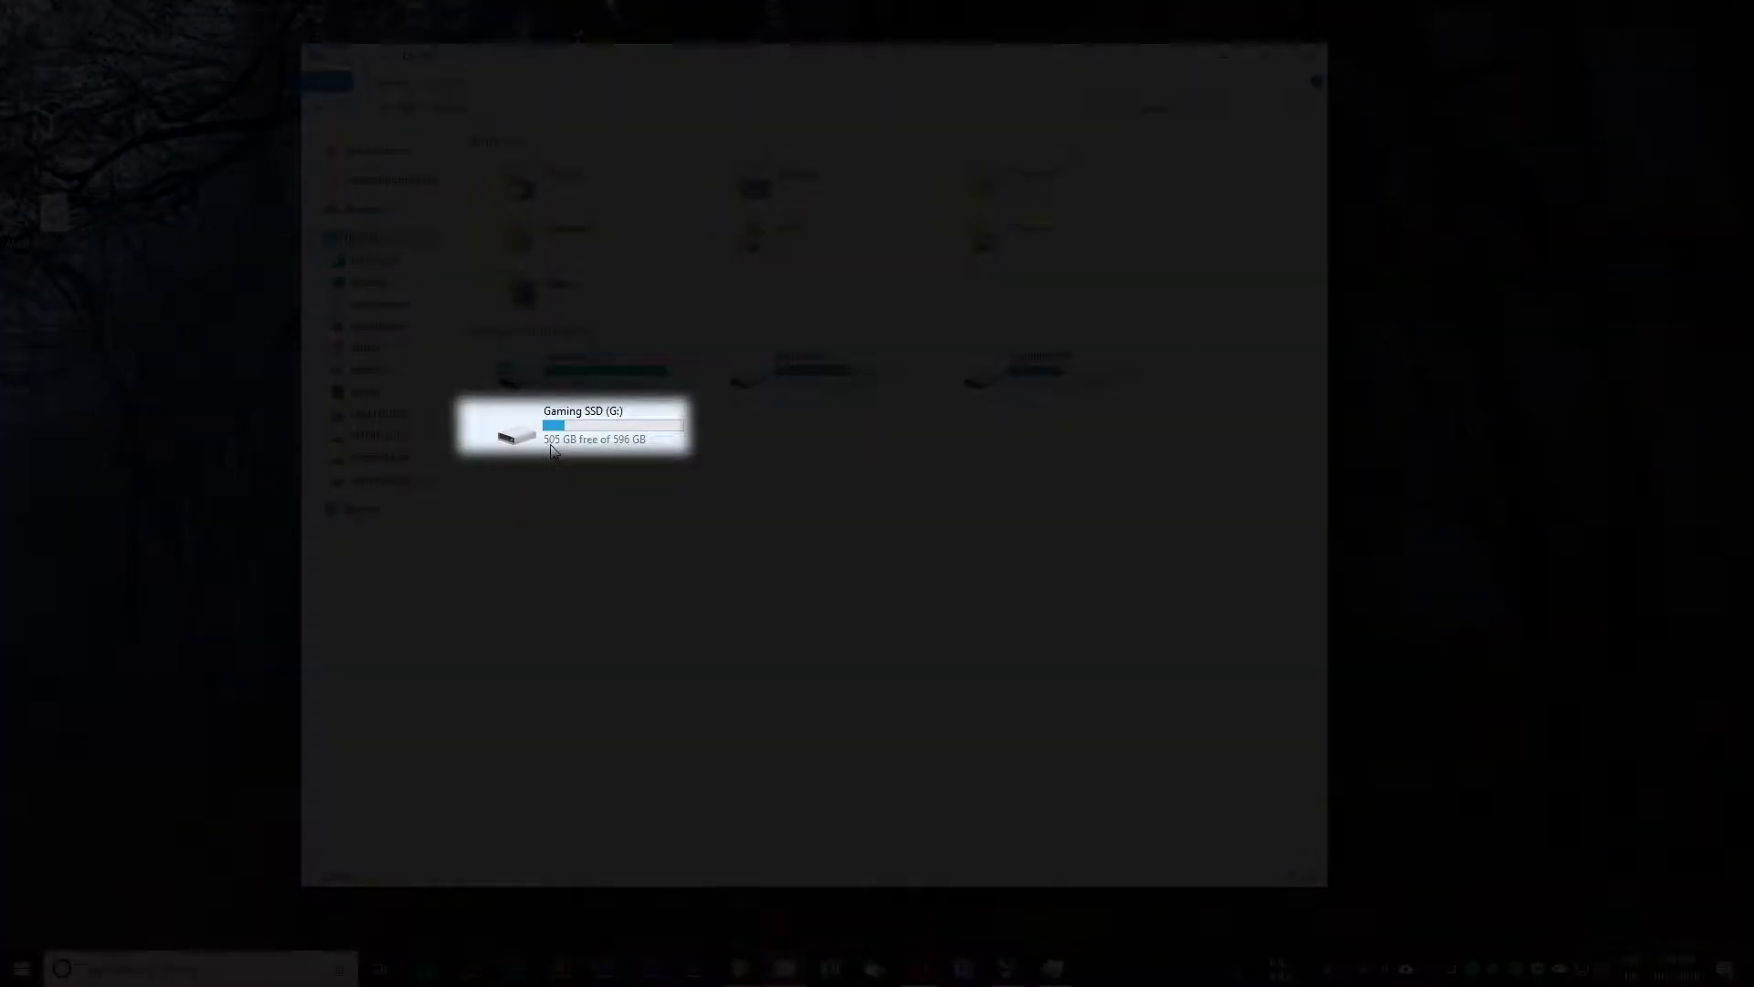
double_click(650, 442)
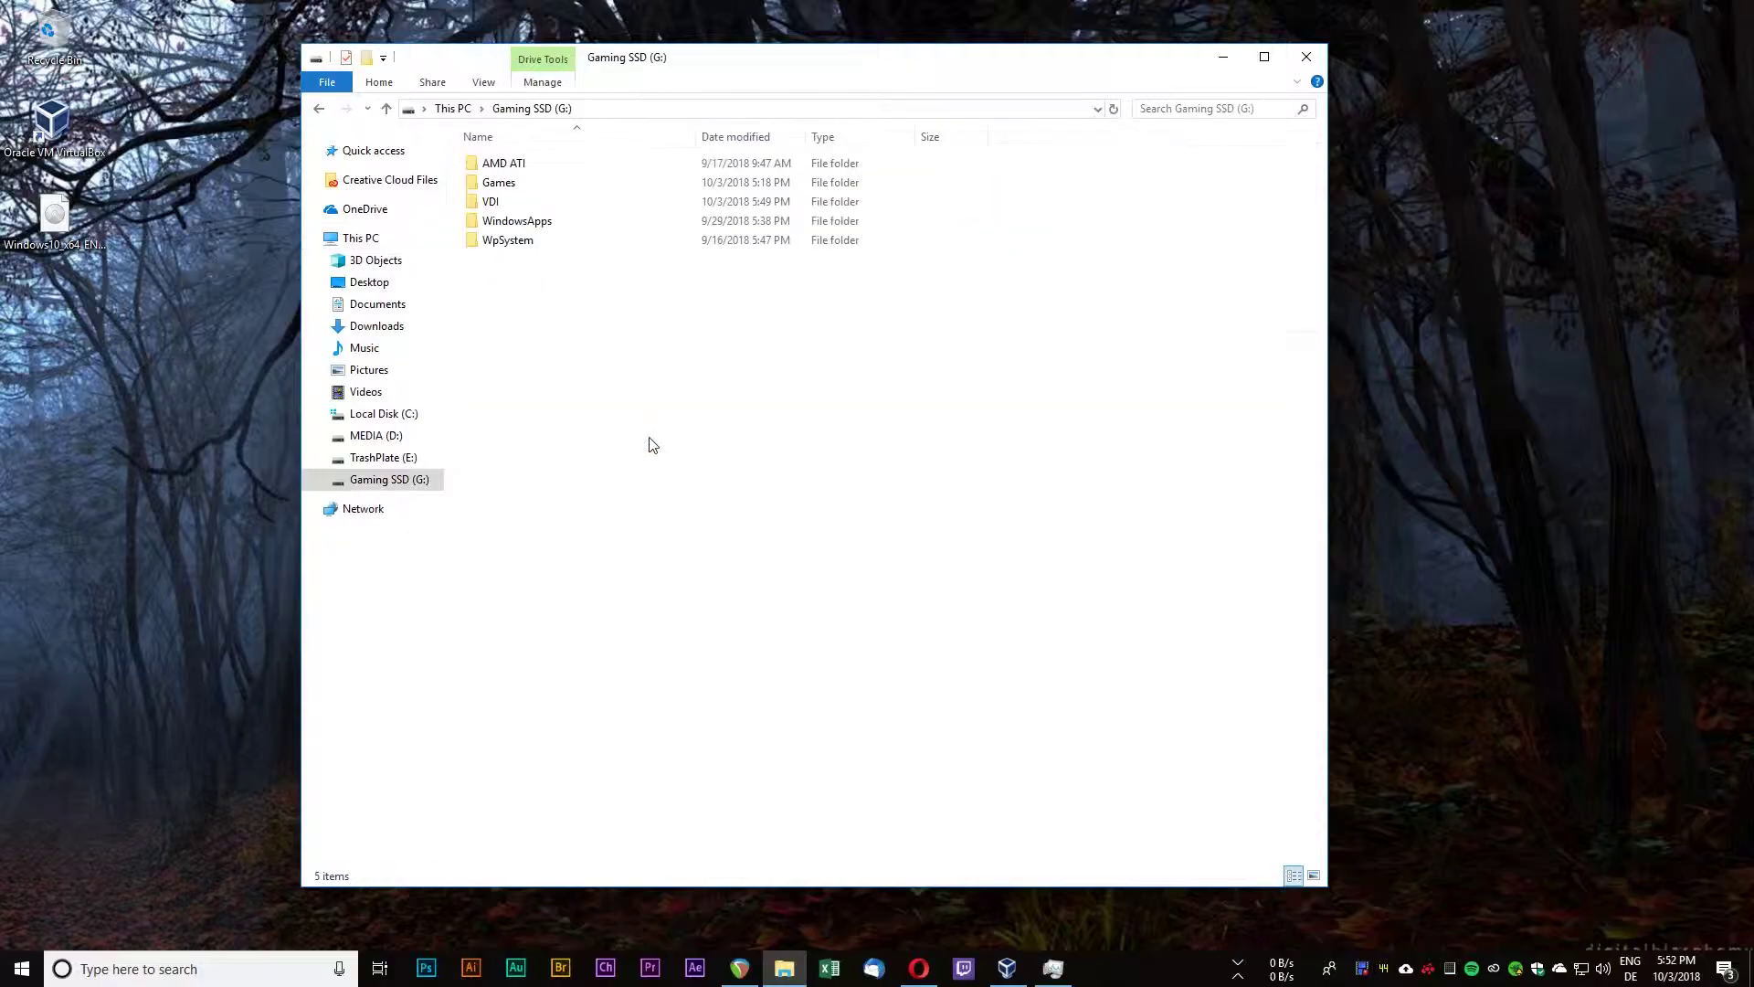
double_click(540, 206)
left_click(577, 170)
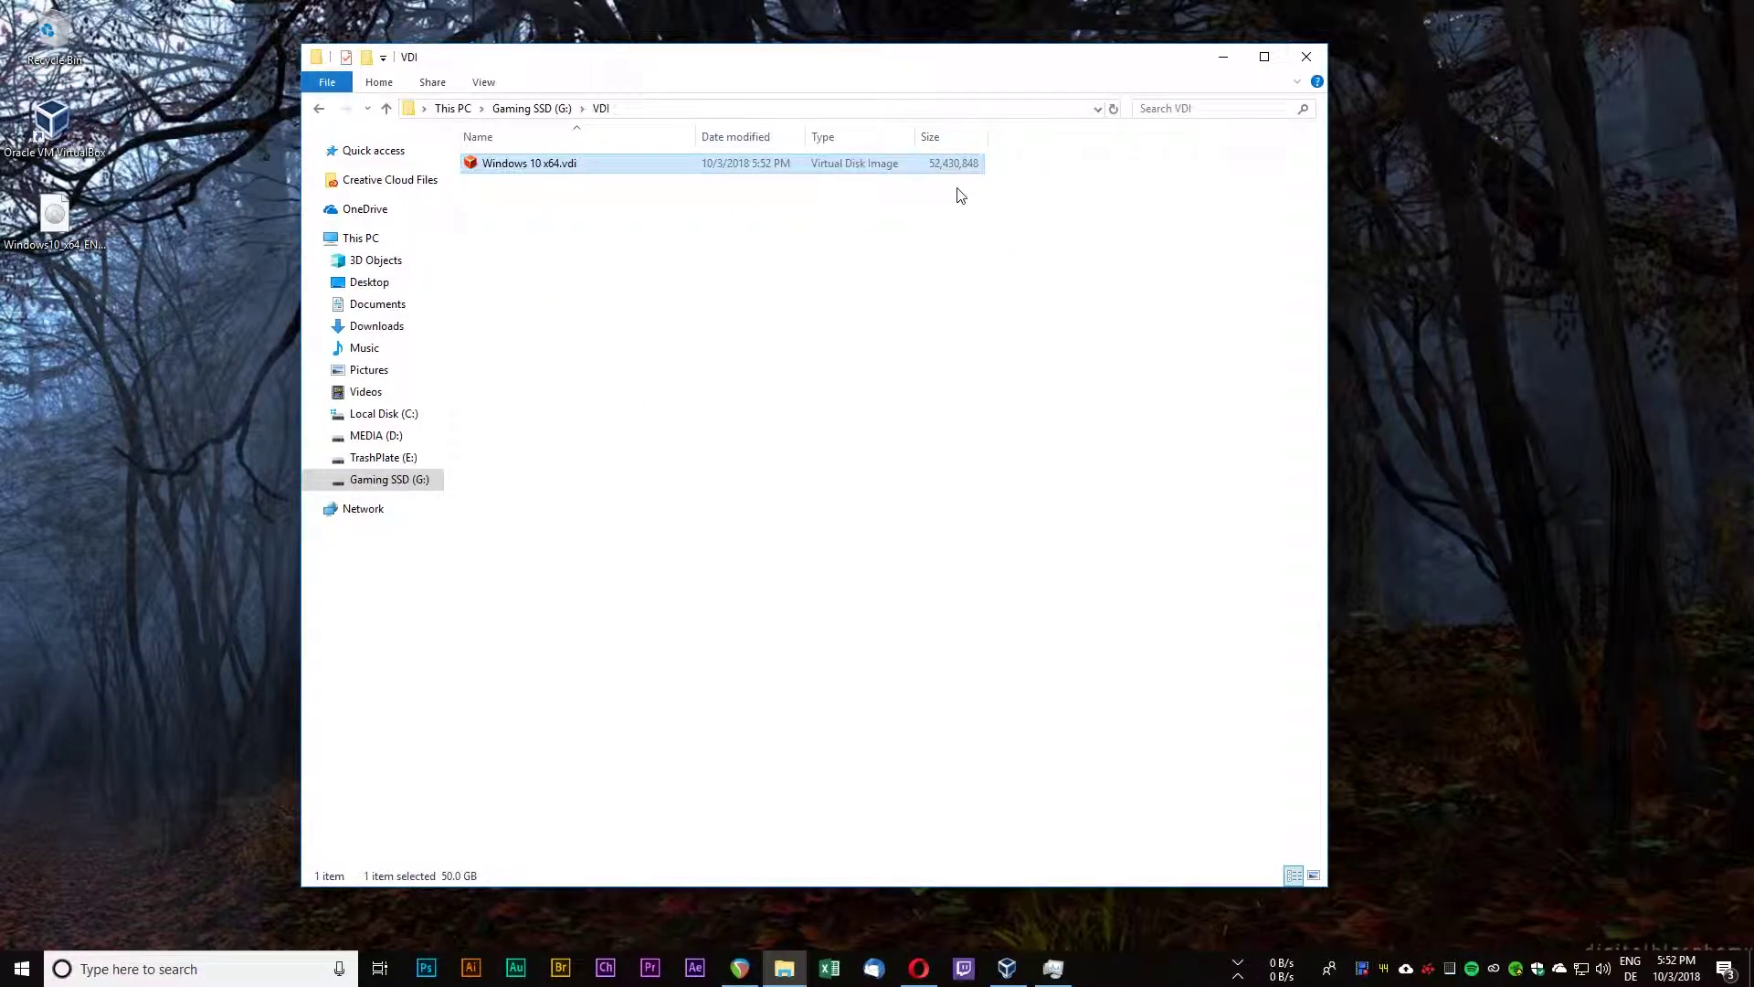
right_click(513, 169)
key("Escape")
left_click(1306, 56)
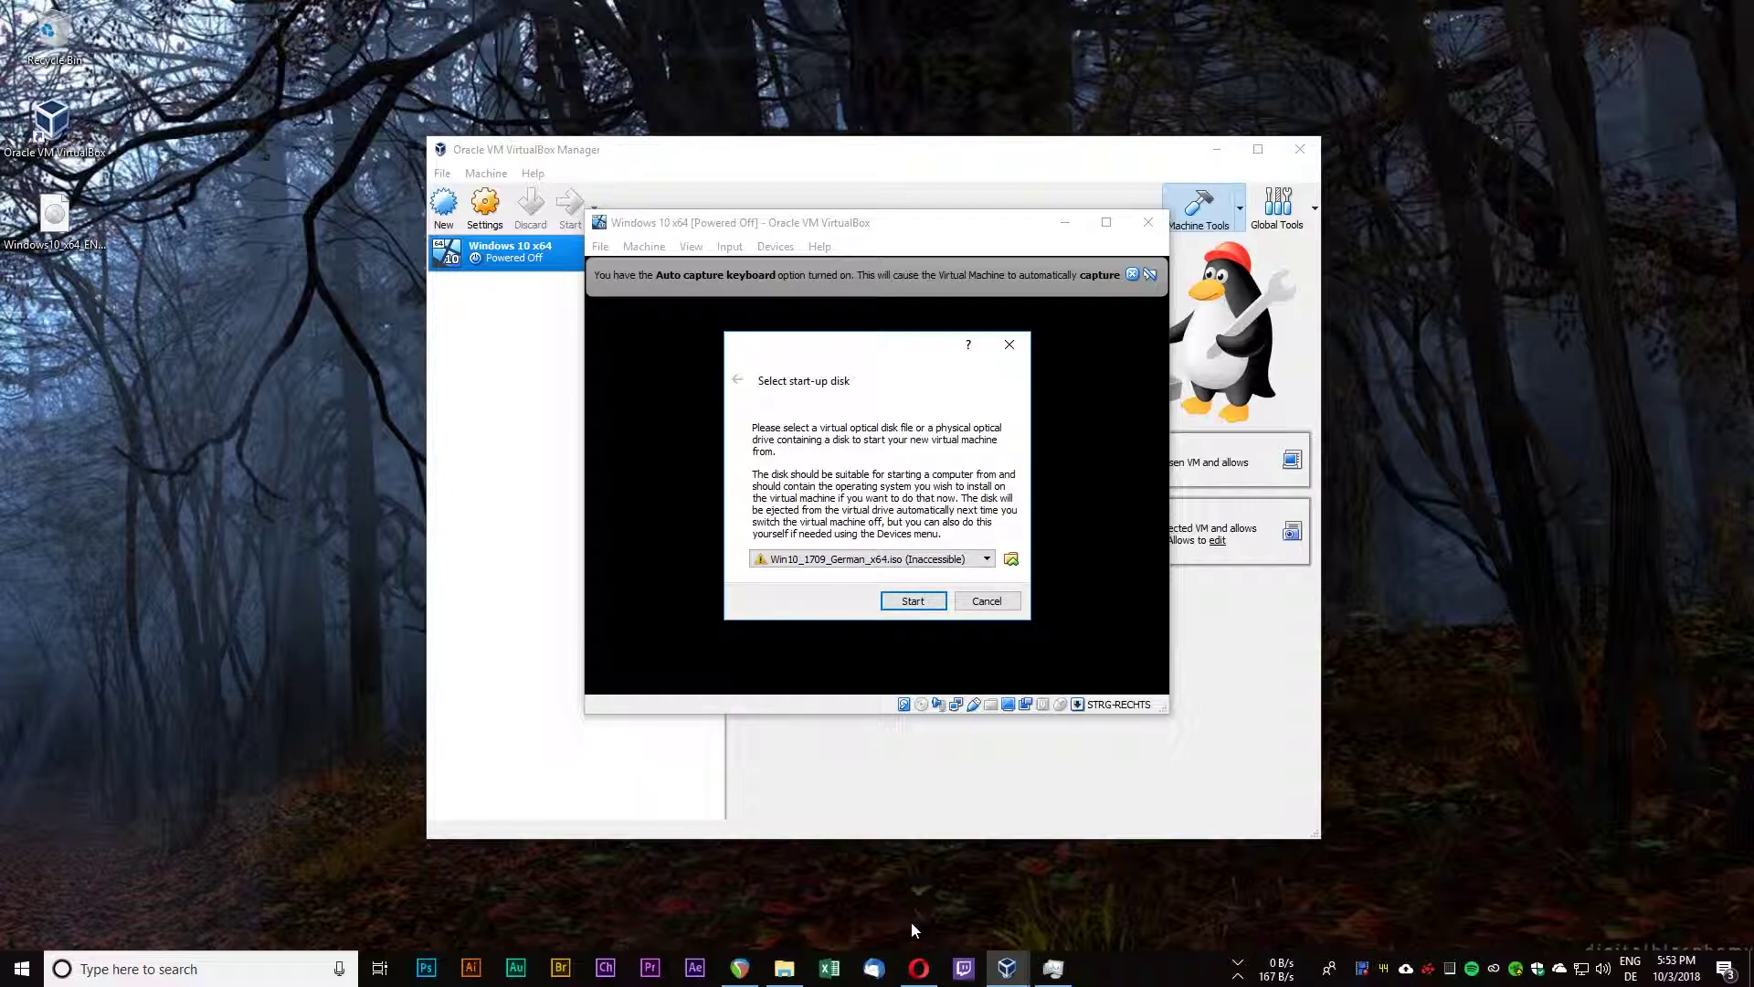
- Switch to Opera, open Microsoft's Windows 10 disc image download page and save MediaCreationTool1809.exe to the Downloads folder
left_click(932, 969)
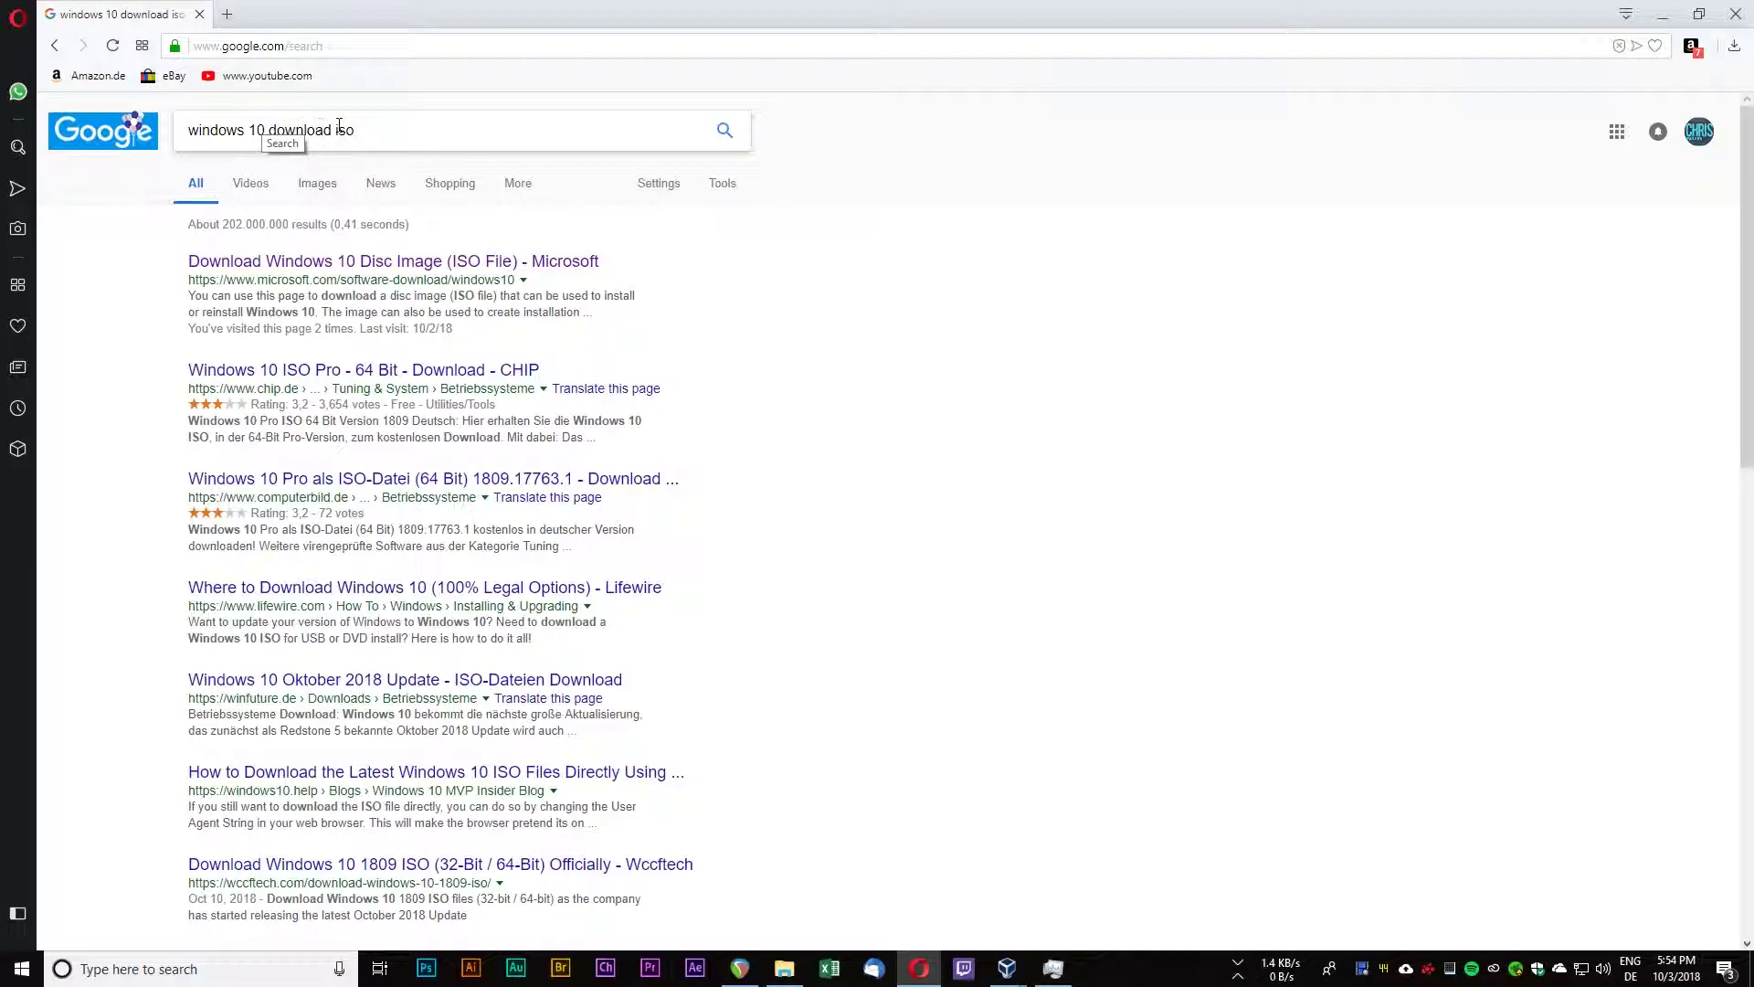
left_click_drag(189, 280, 395, 280)
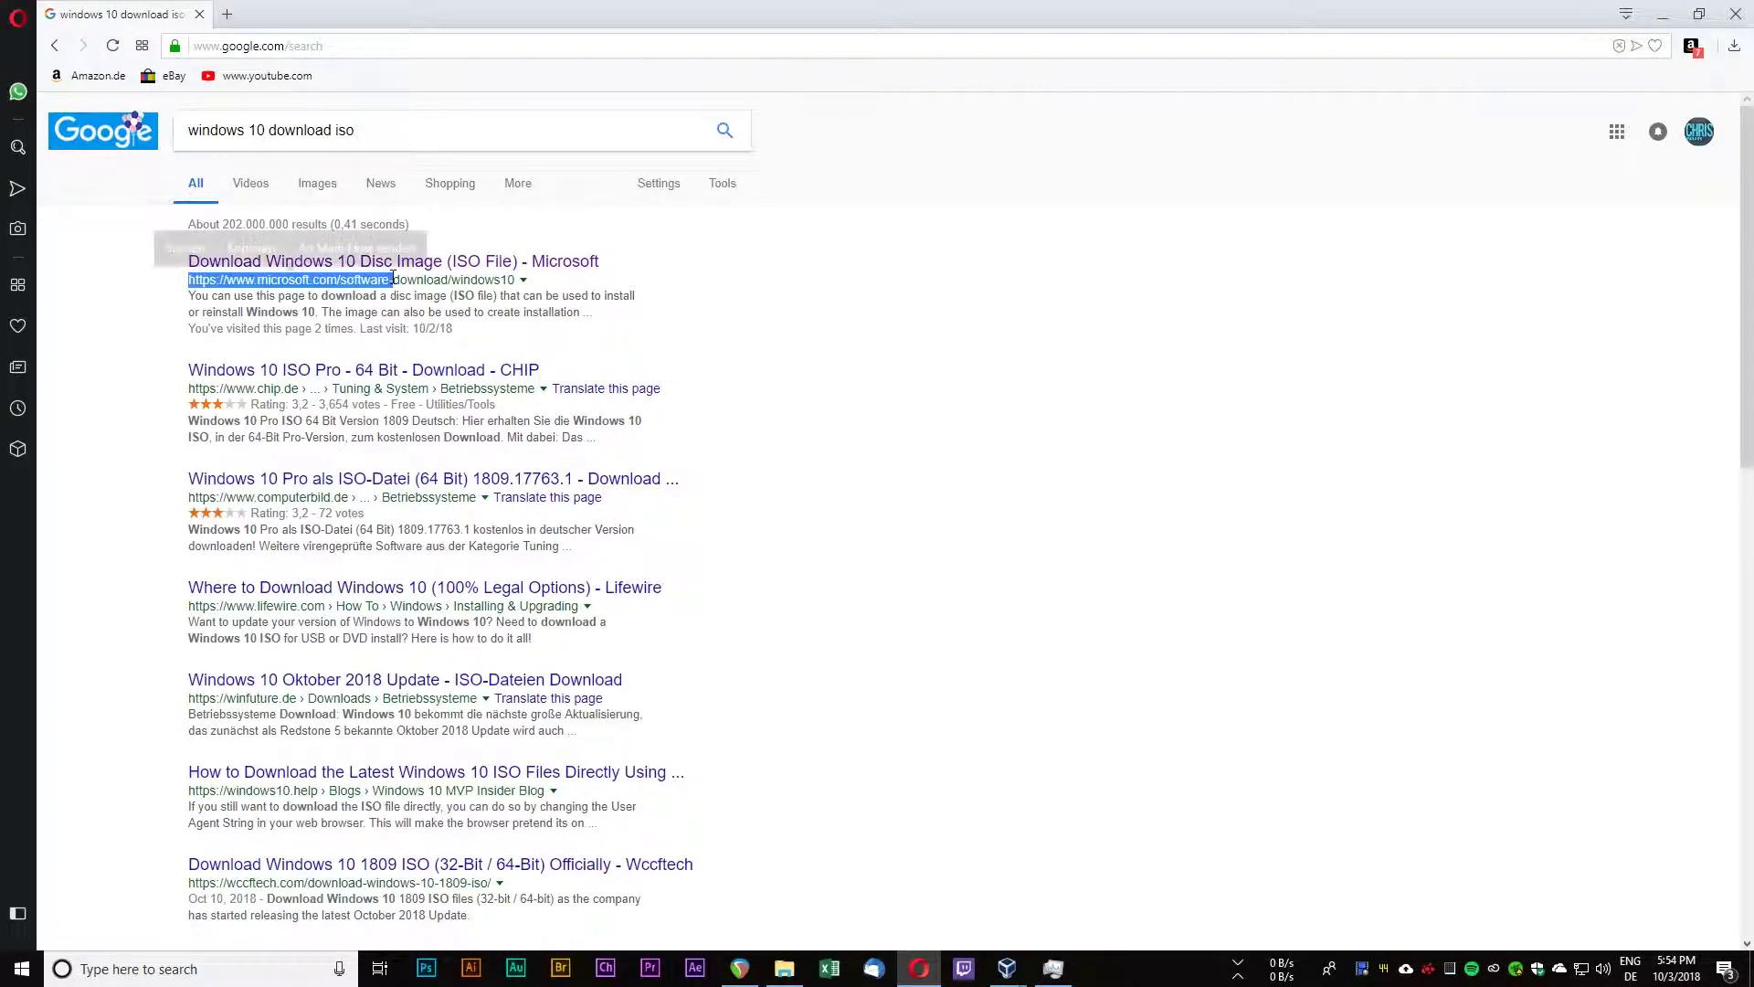
left_click(332, 286)
left_click(307, 263)
left_click(434, 635)
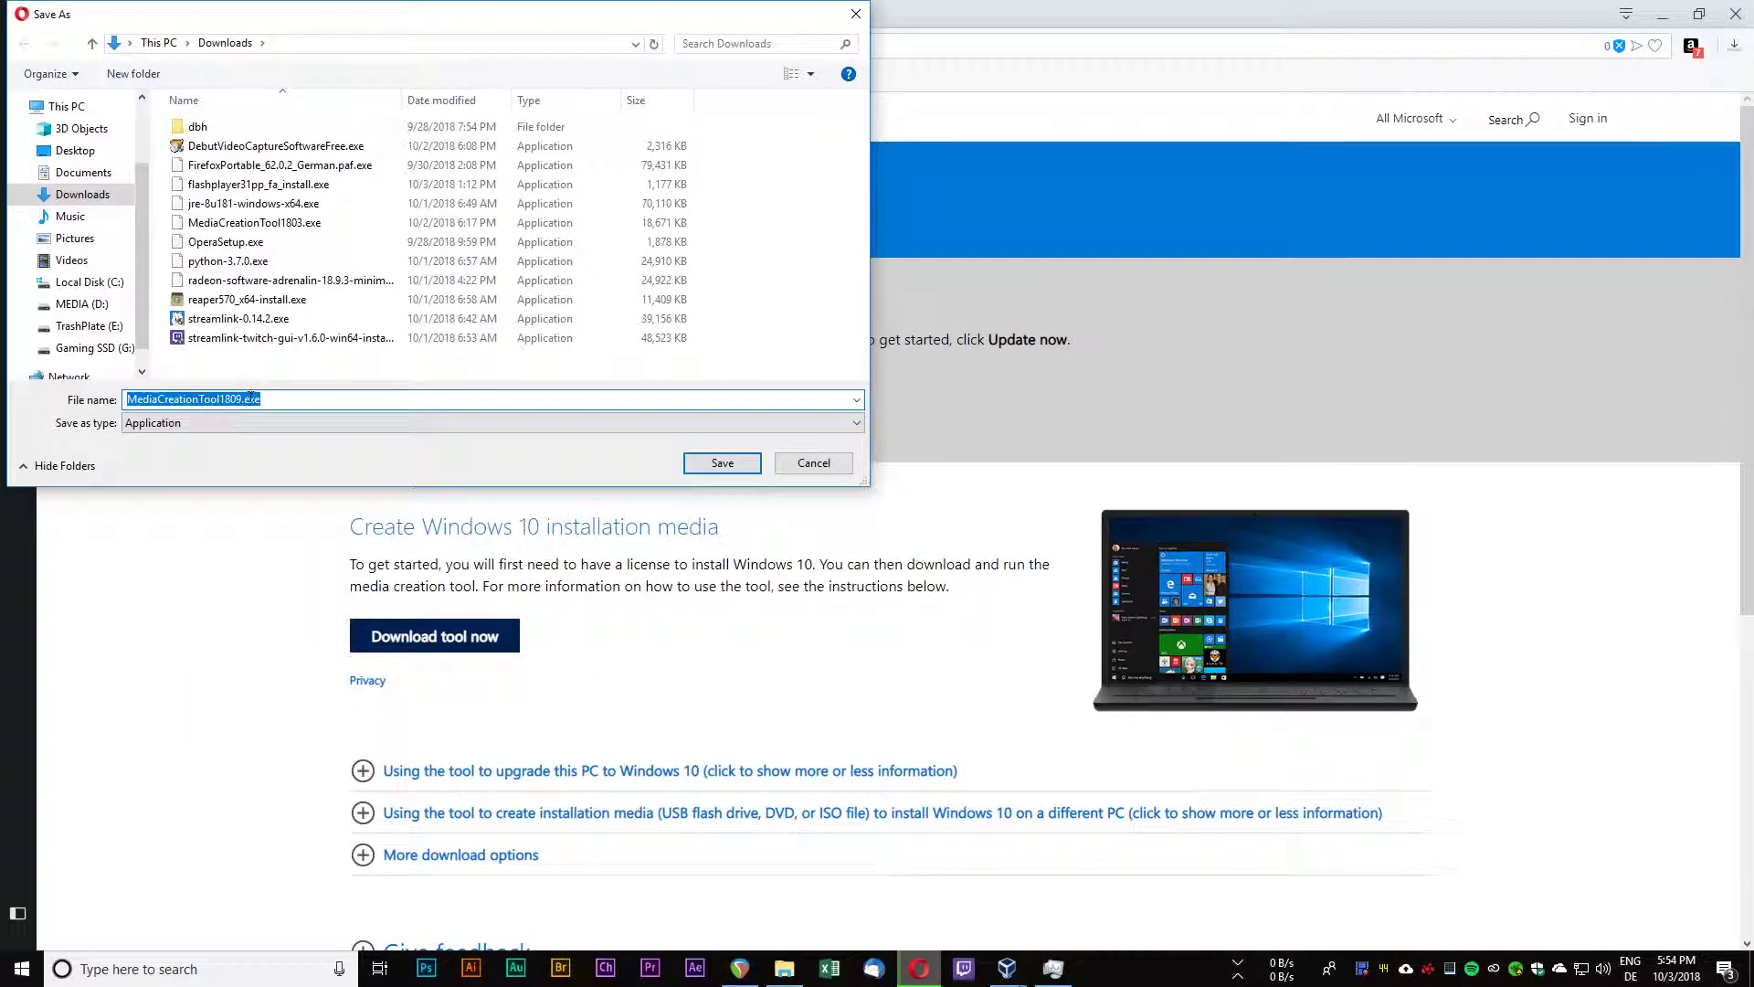
left_click(731, 463)
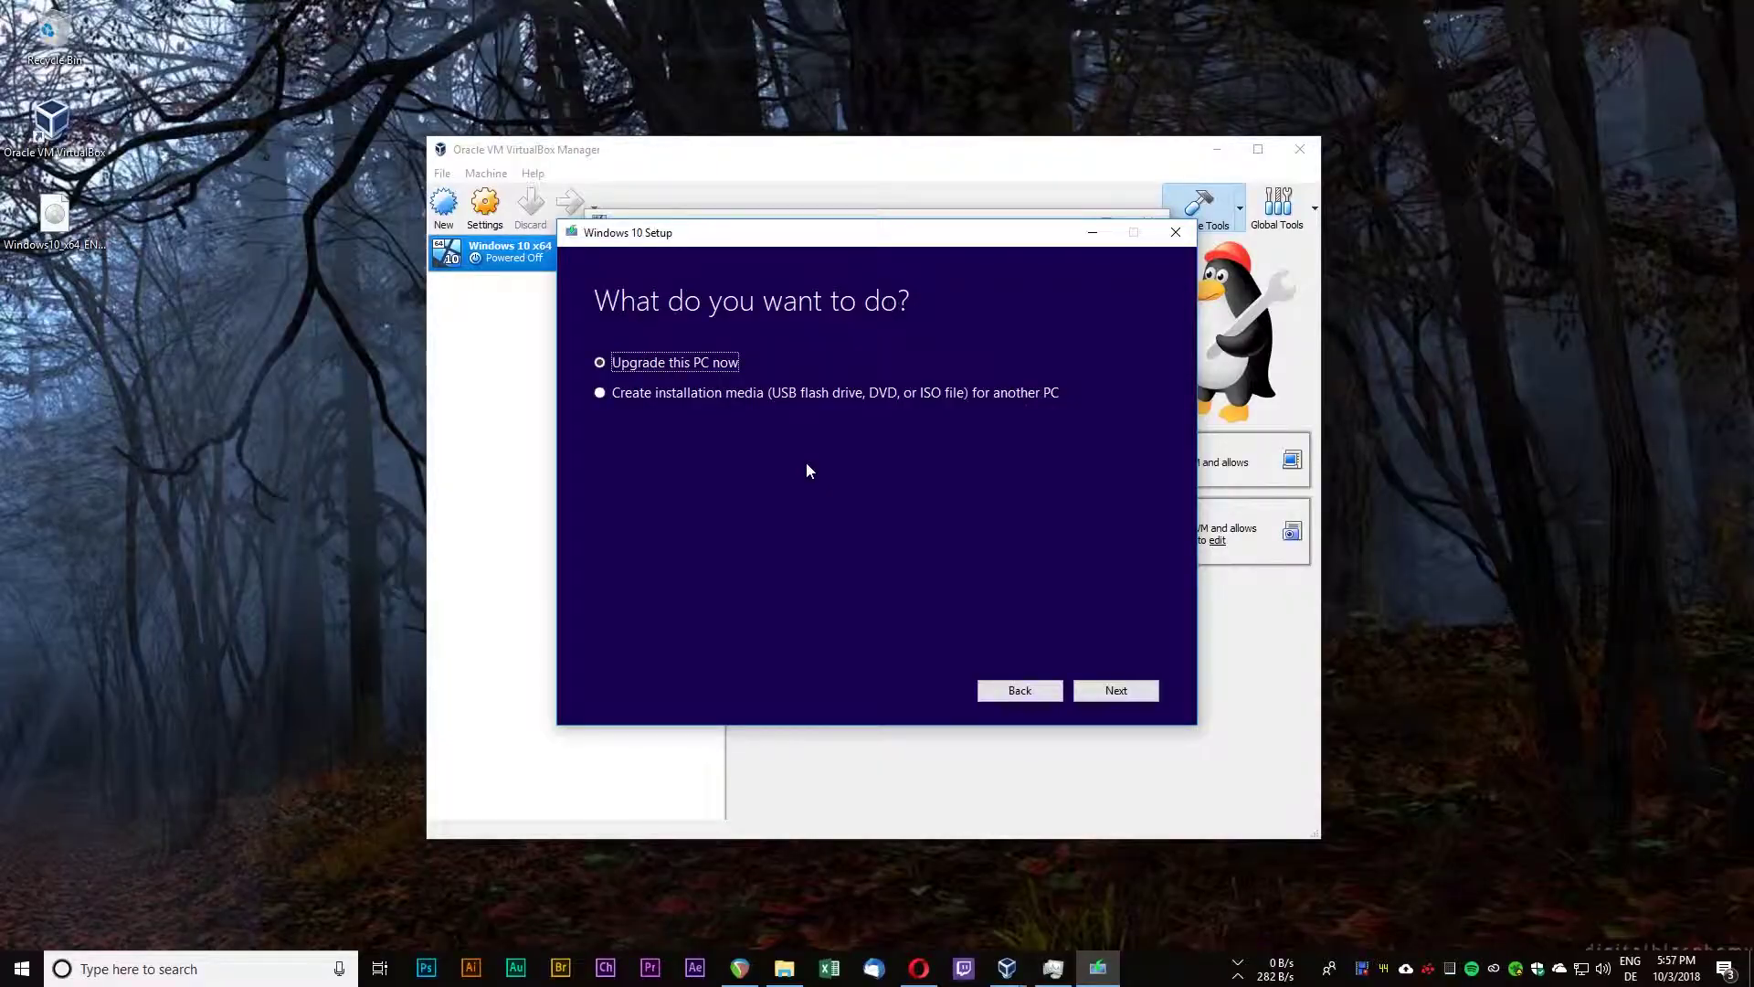
- Set up installation media for another PC with English (United States), Windows 10 and 64-bit (x64), choosing an ISO file
left_click(728, 399)
key("Return")
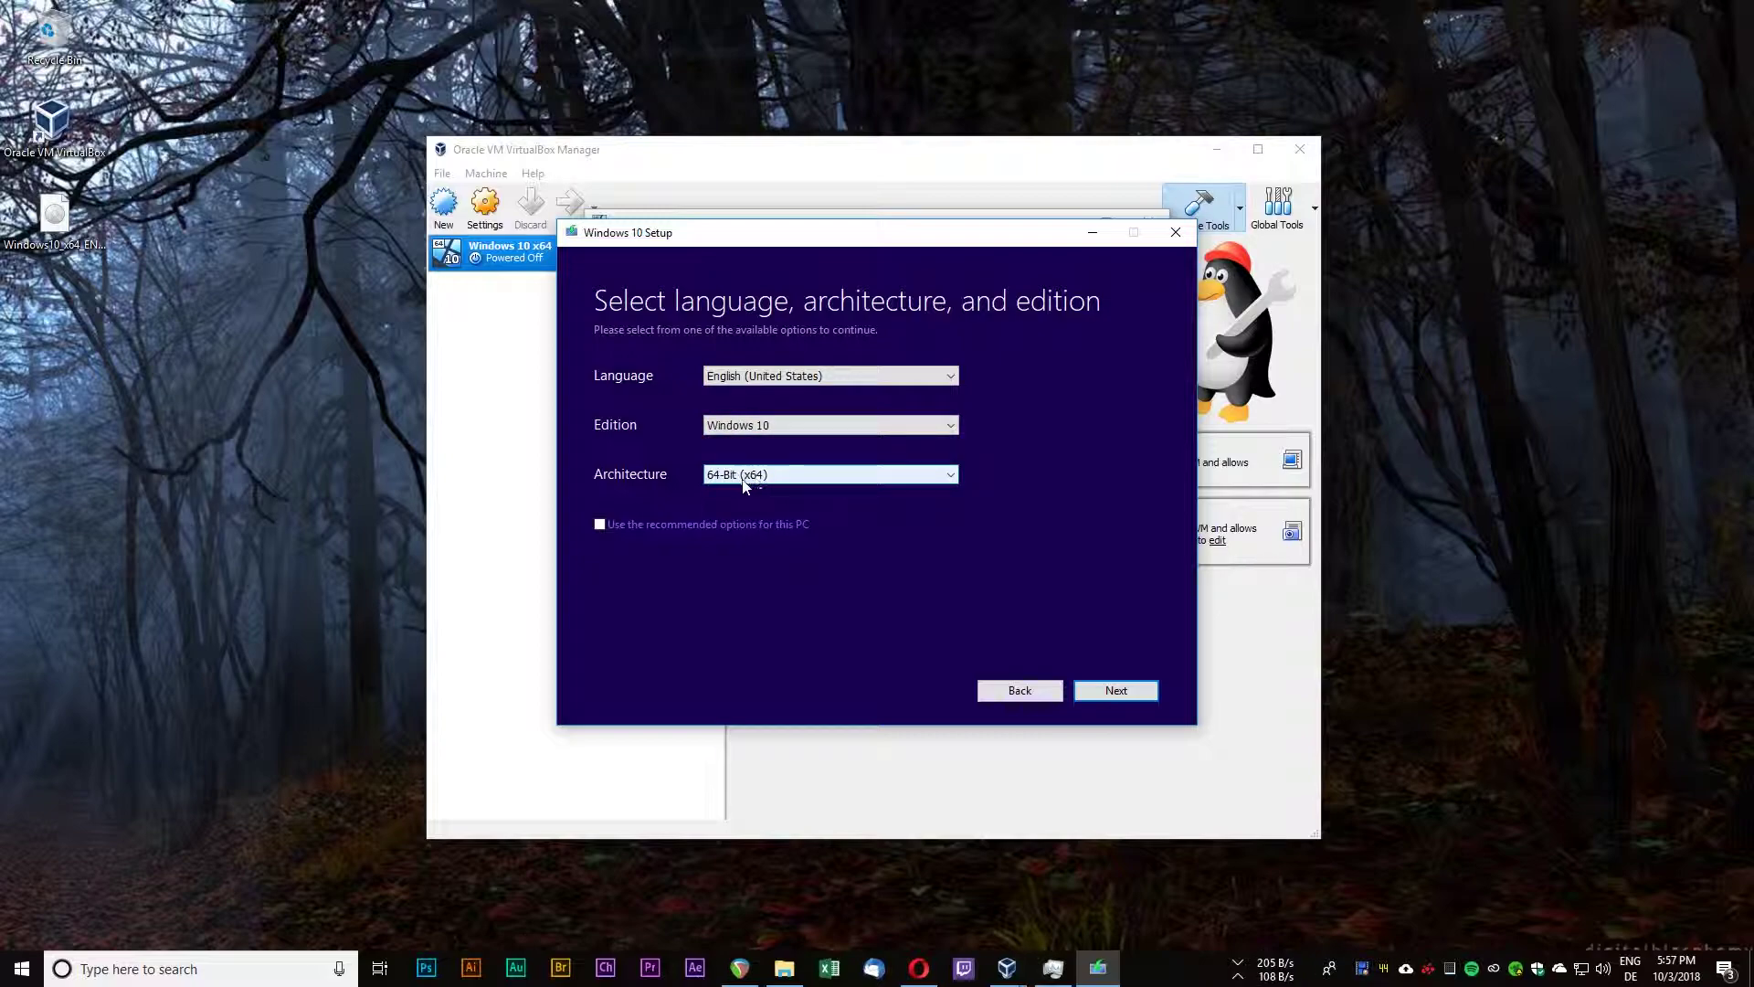
left_click(1116, 691)
left_click(634, 428)
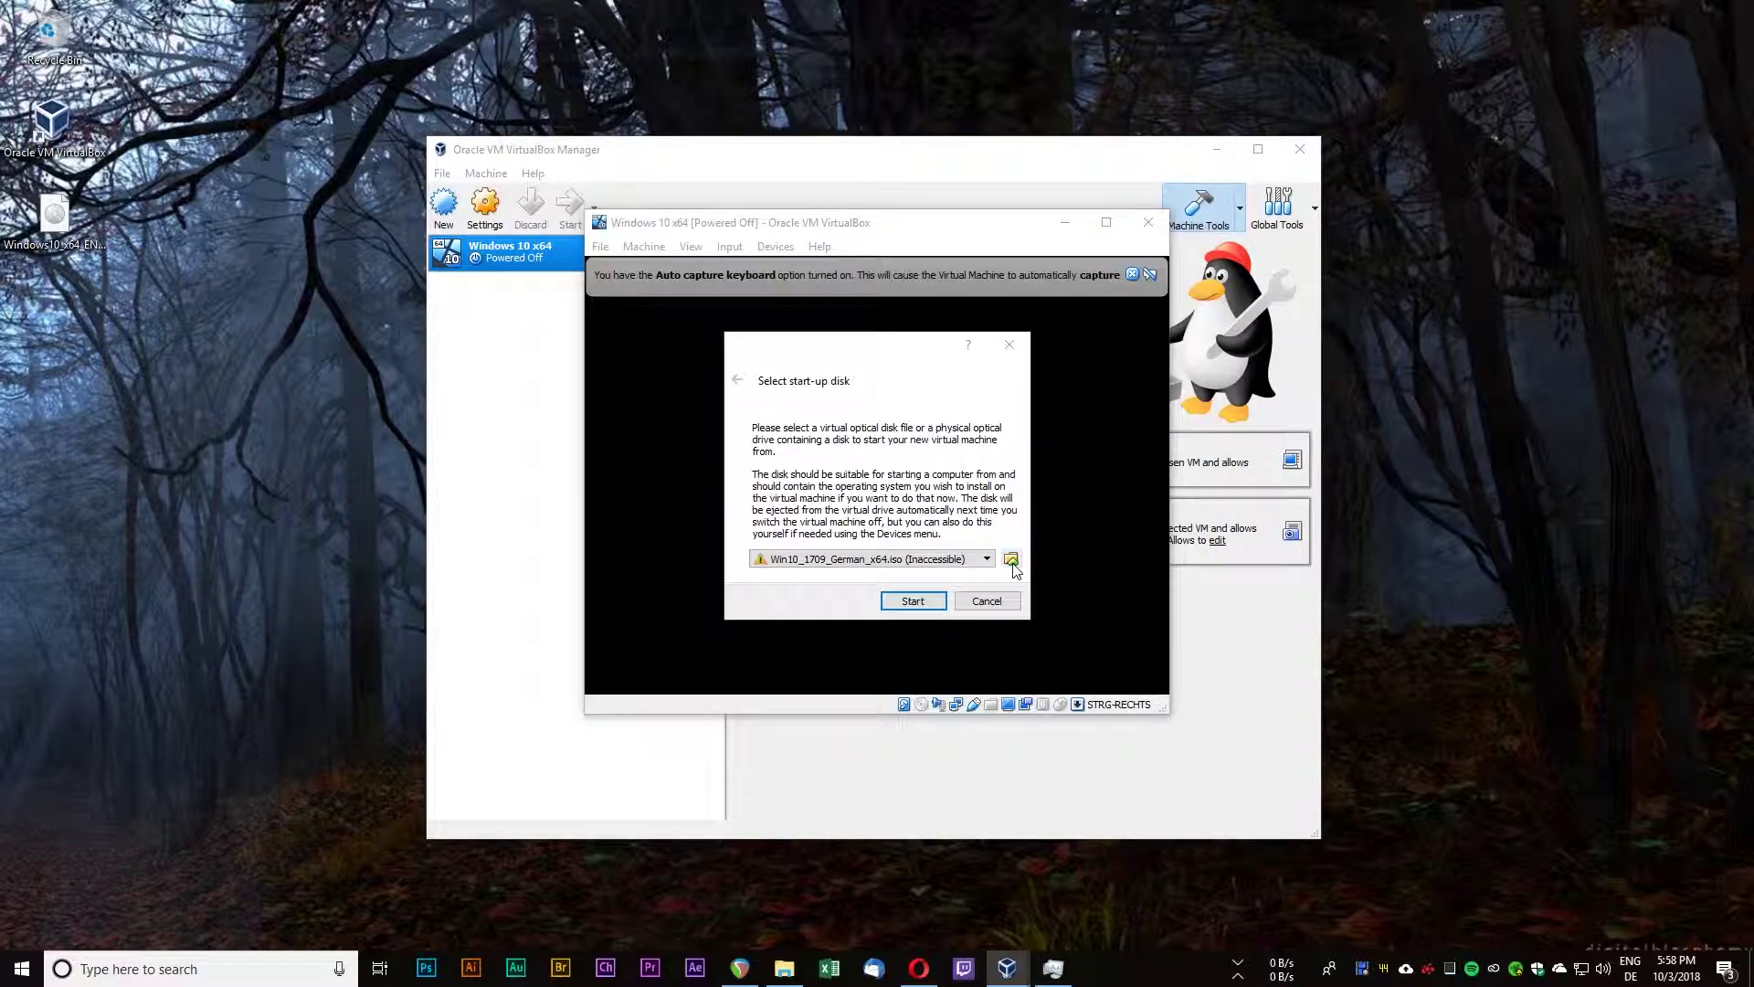
- Select Windows10_x64_EN.iso from the Desktop as the start-up disk and boot the virtual machine from it
left_click(1011, 561)
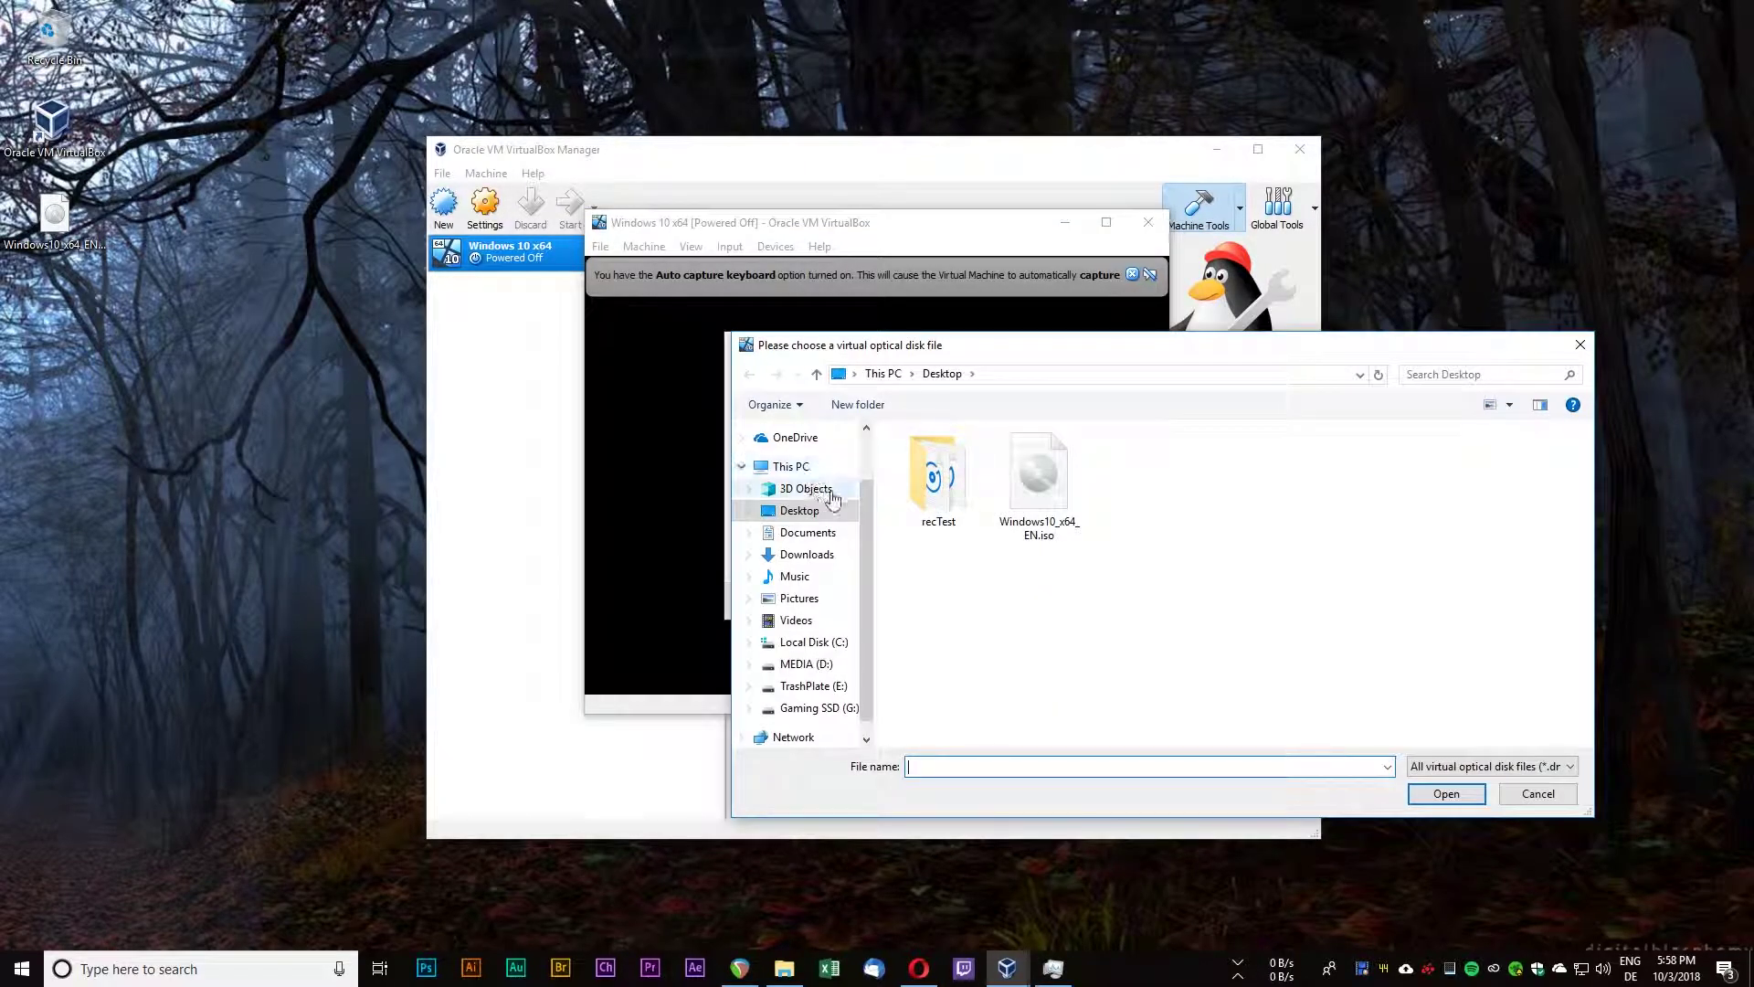
left_click(1025, 505)
double_click(1025, 505)
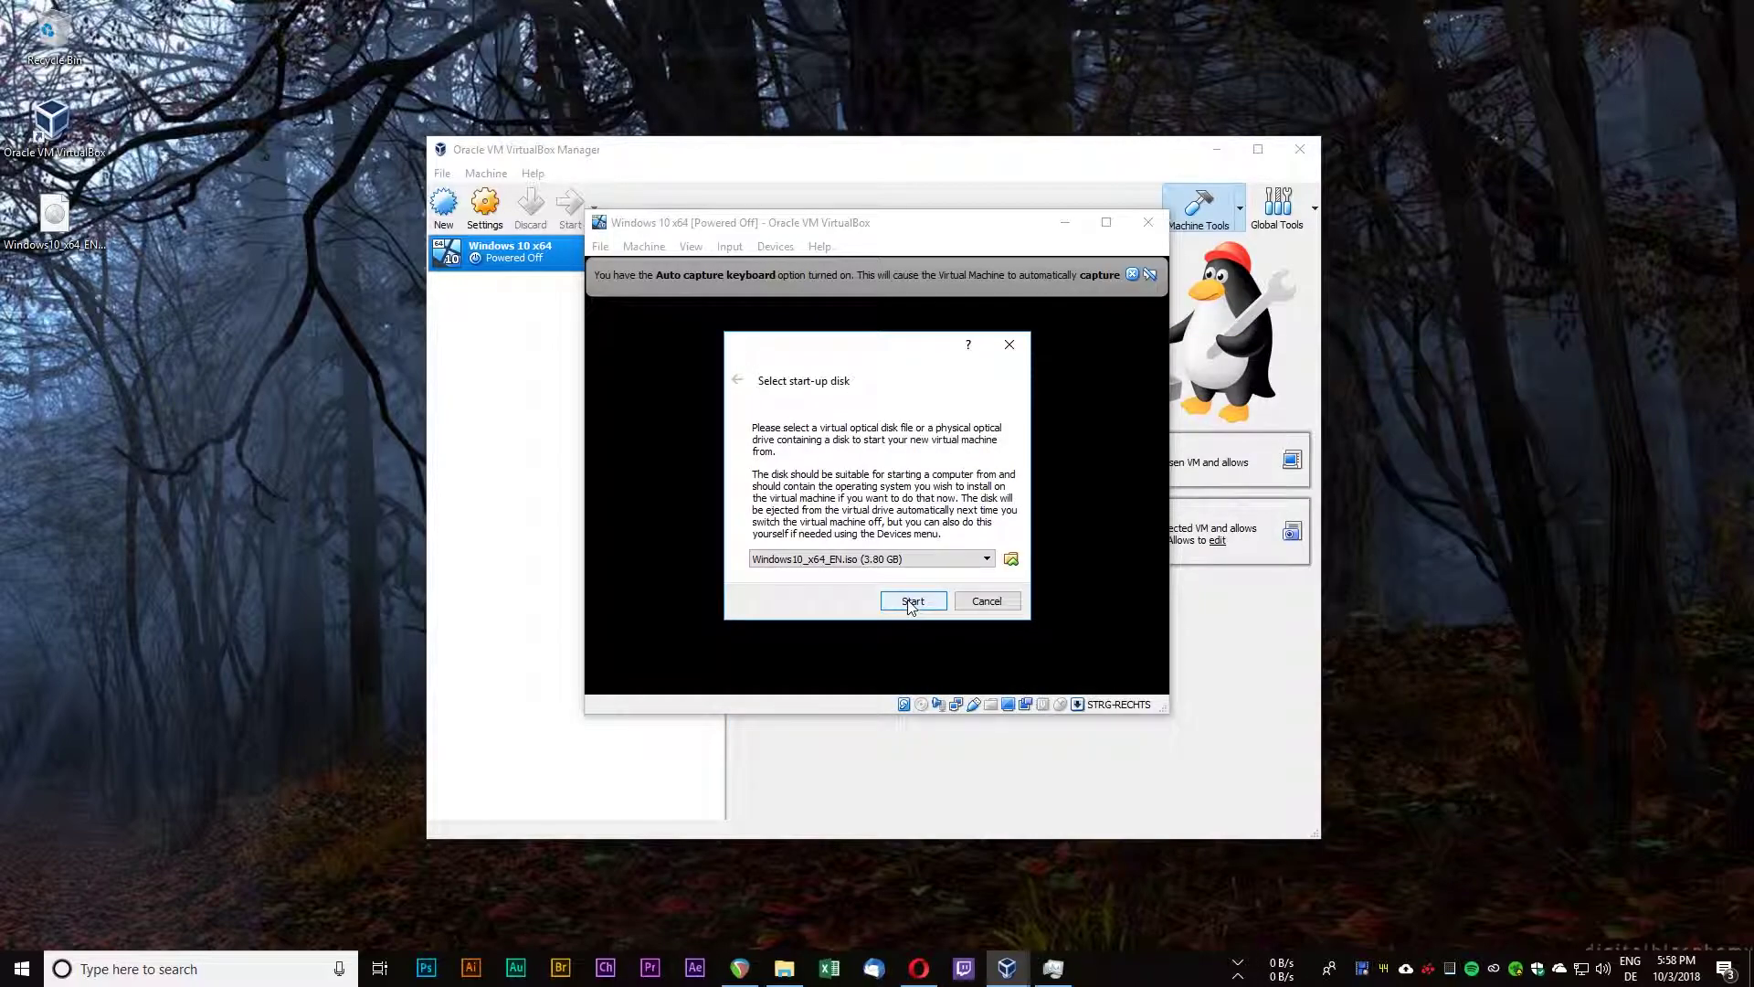
left_click(913, 601)
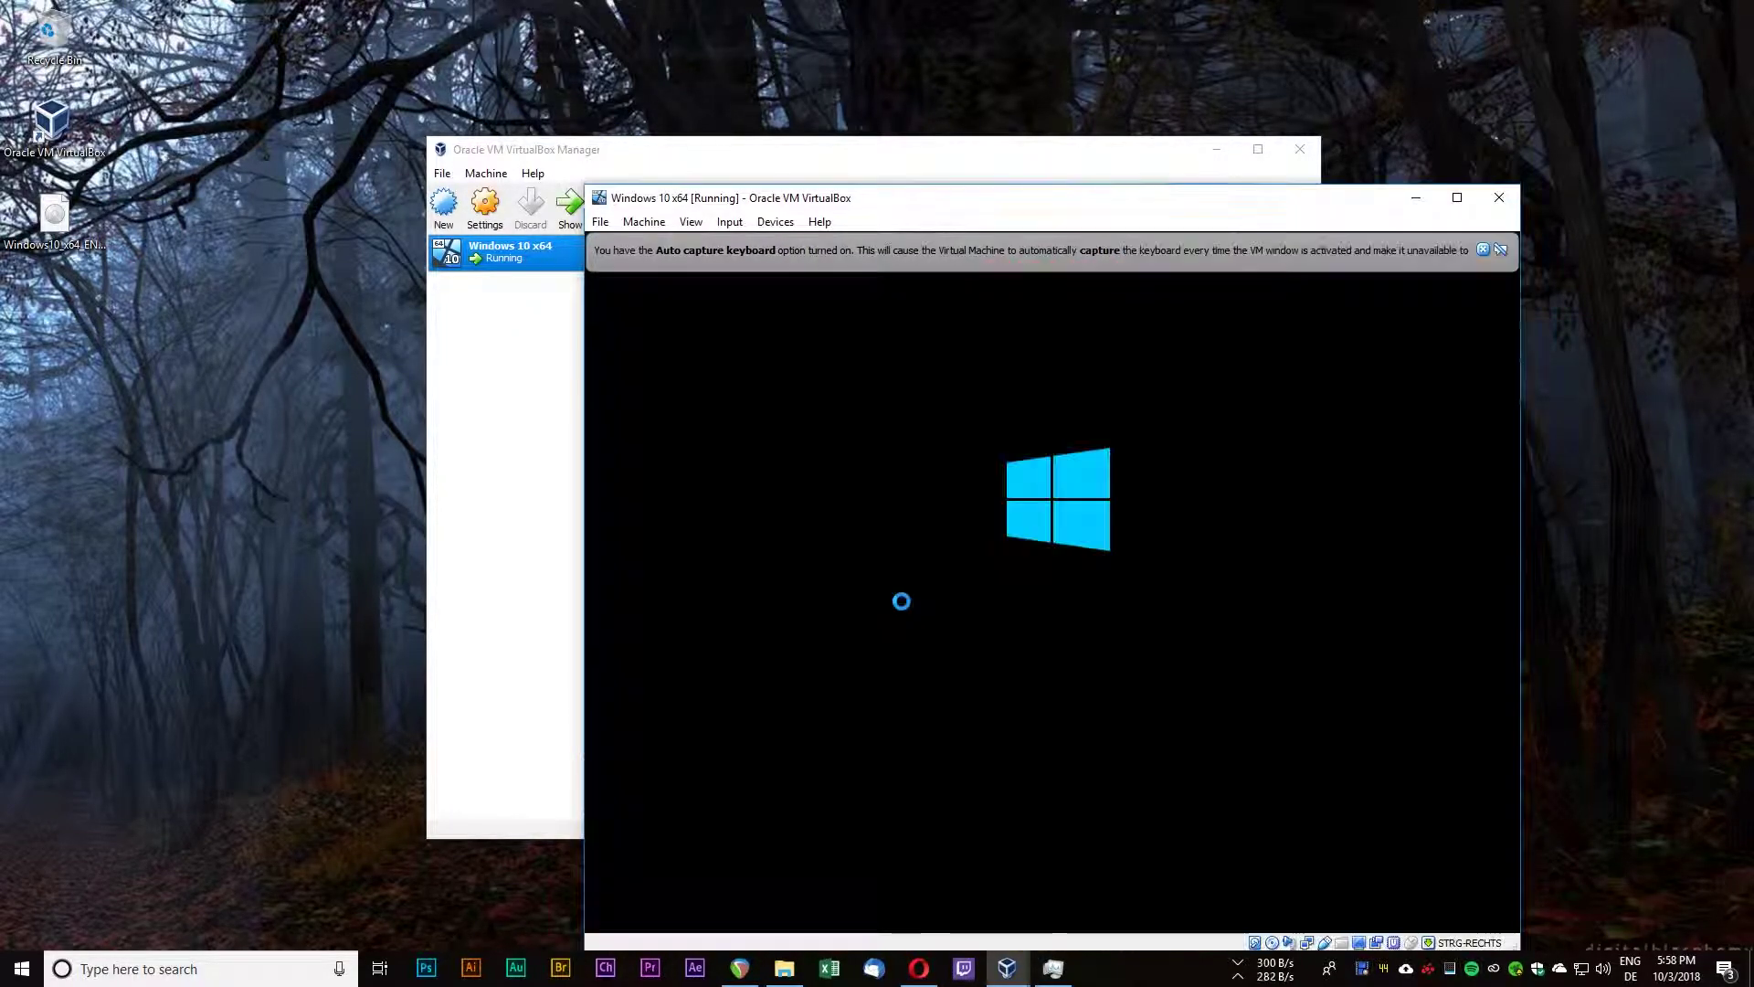
- Enlarge the running virtual machine's window and switch its display to Scaled Mode
left_click_drag(1104, 202, 718, 39)
left_click_drag(1136, 787, 1544, 926)
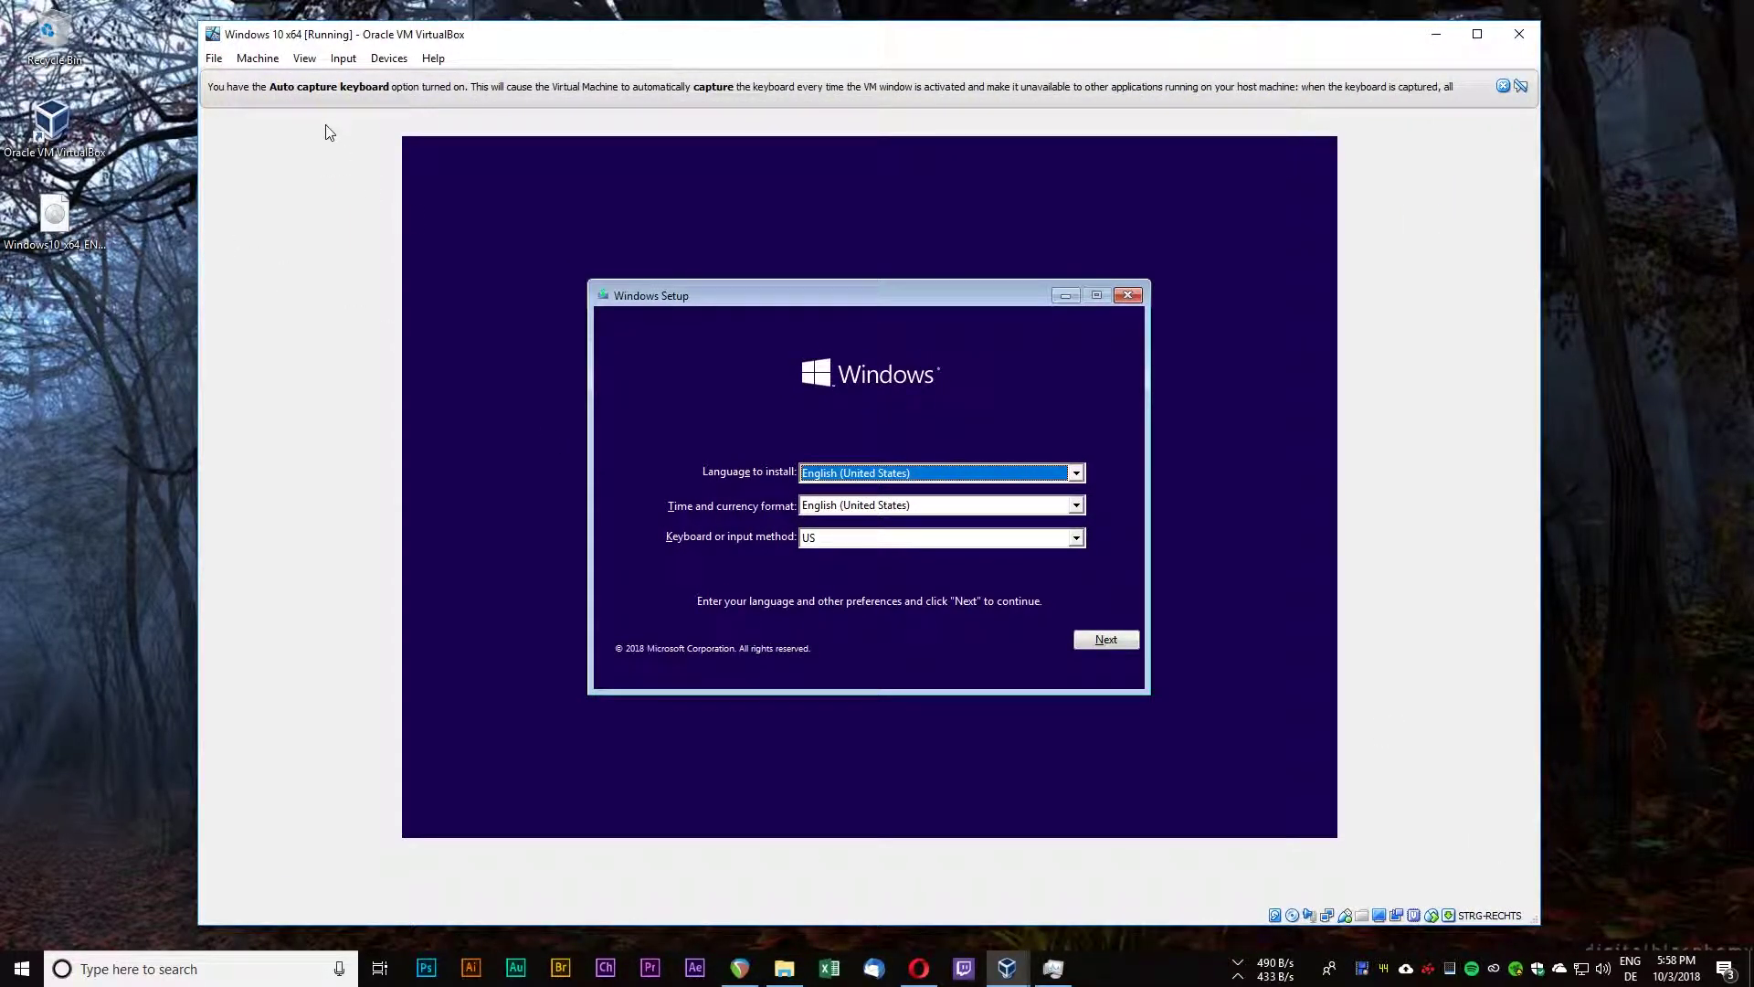
left_click(304, 57)
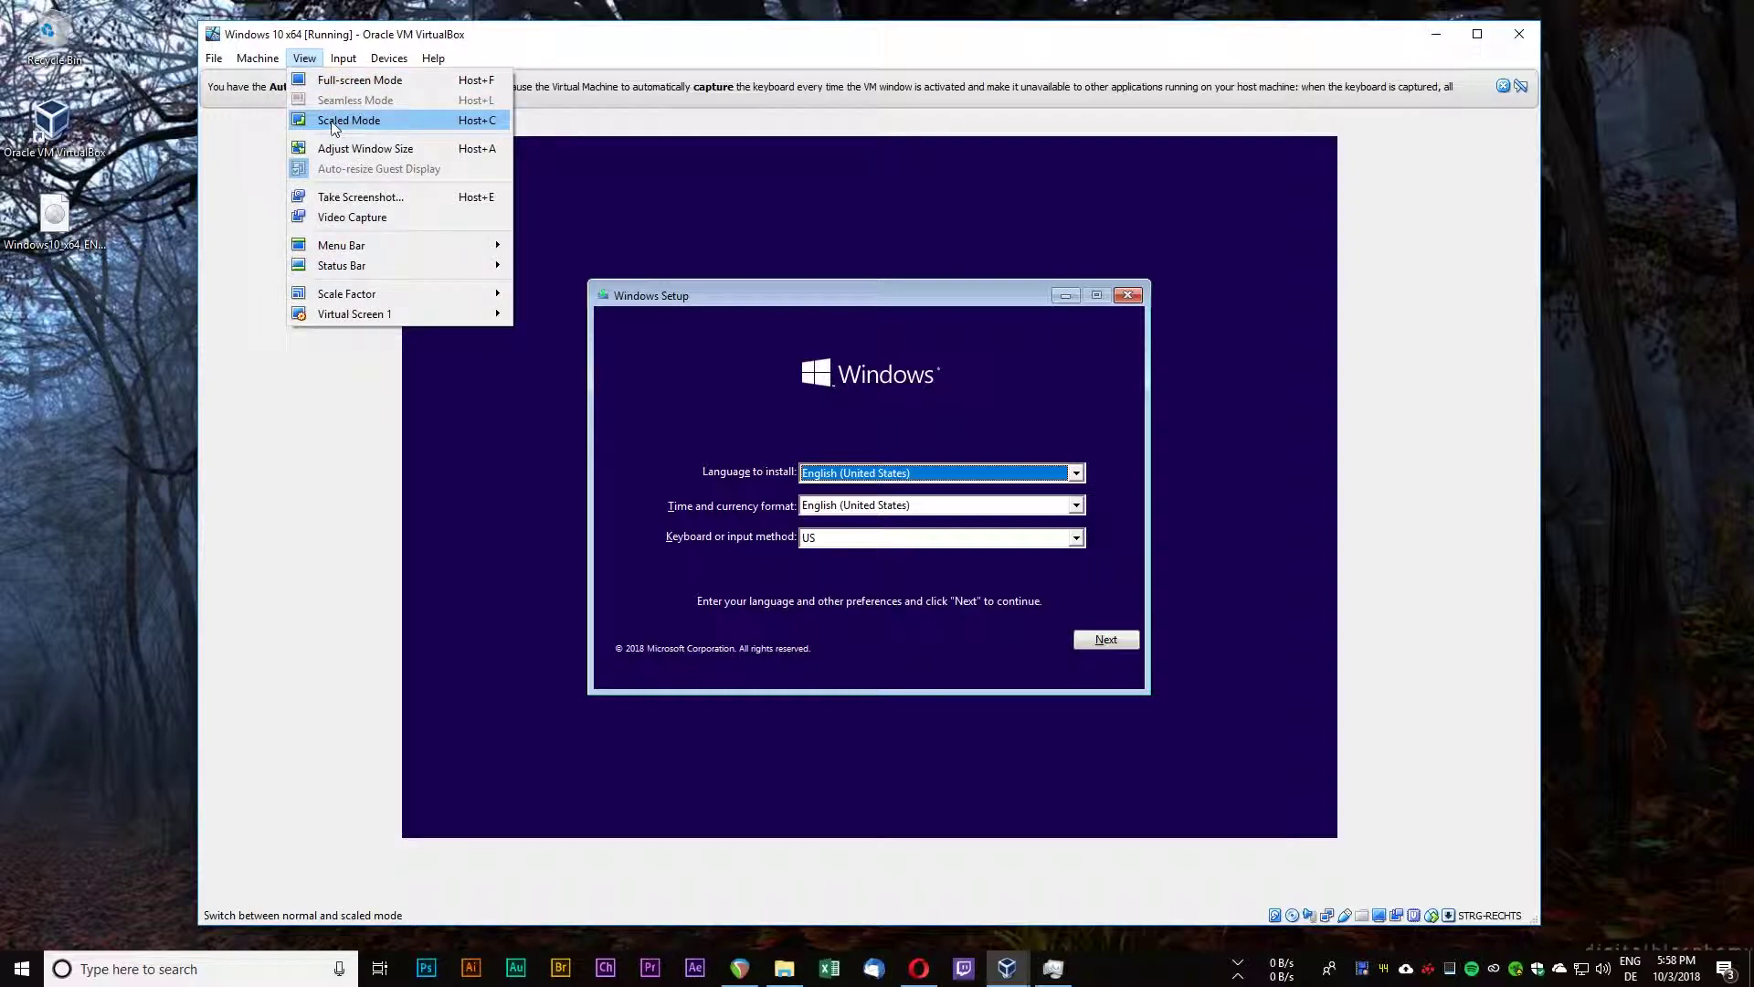
left_click(364, 123)
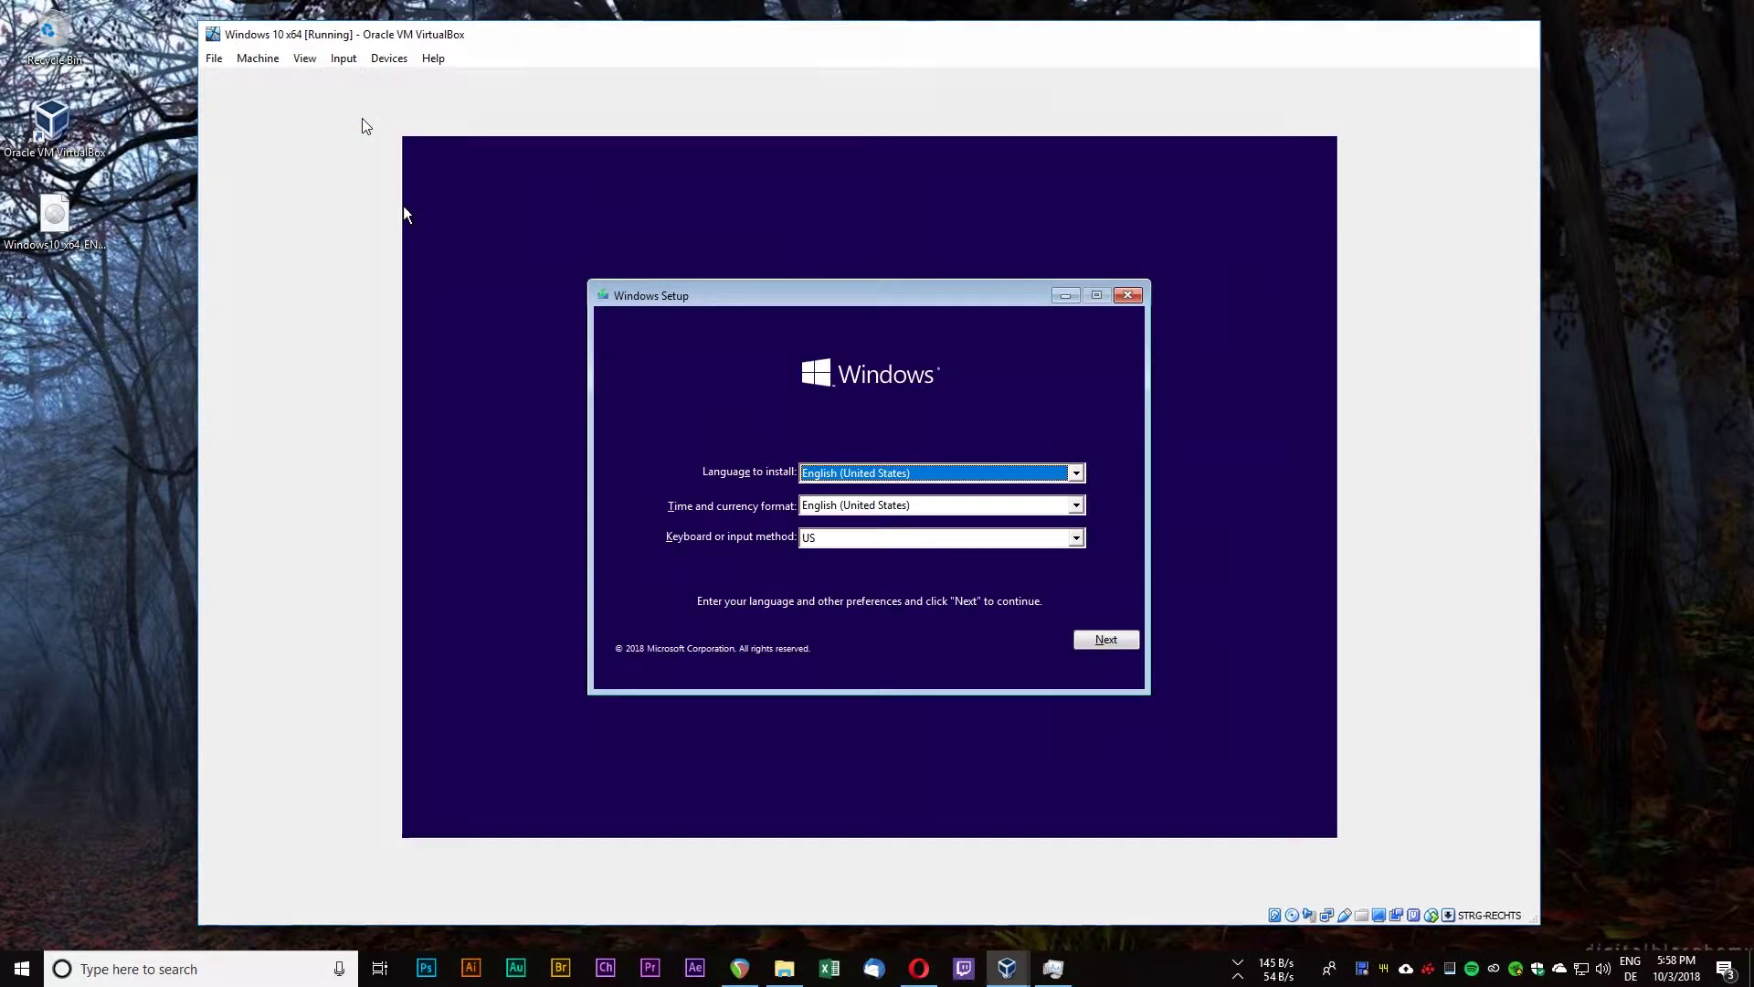
- Enlarge and reposition the scaled virtual machine window so it covers most of the host desktop
left_click_drag(700, 243, 342, 70)
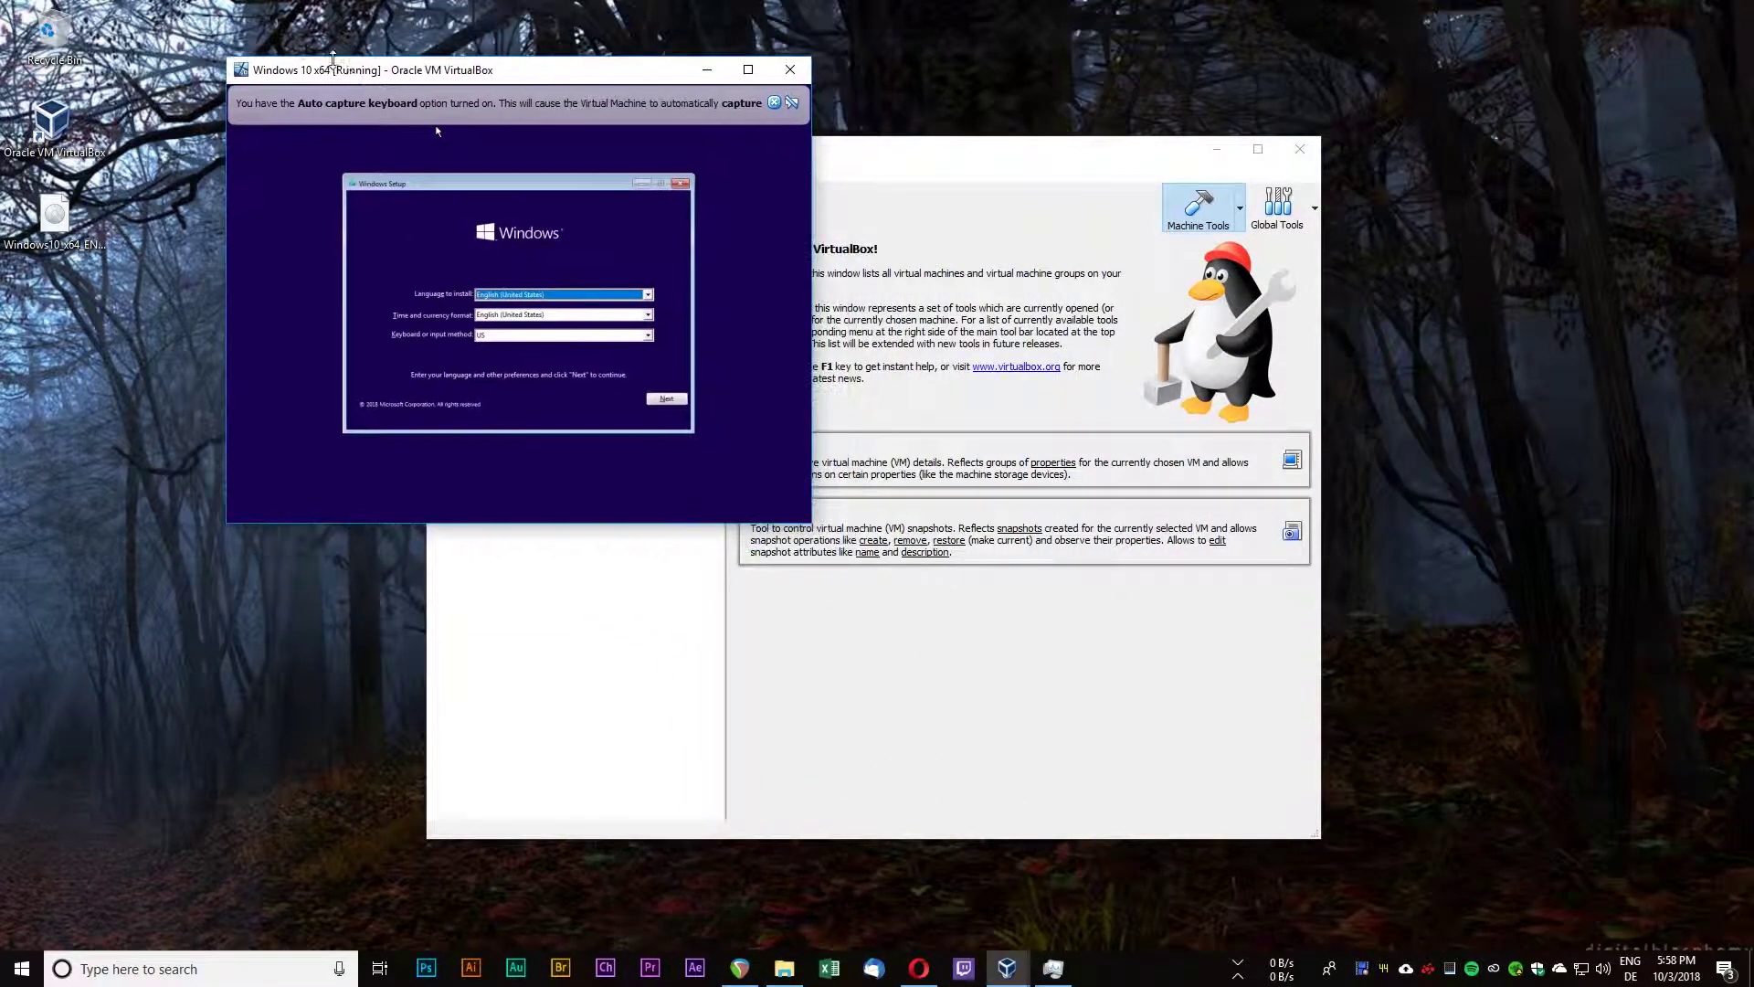
left_click_drag(811, 523, 1553, 930)
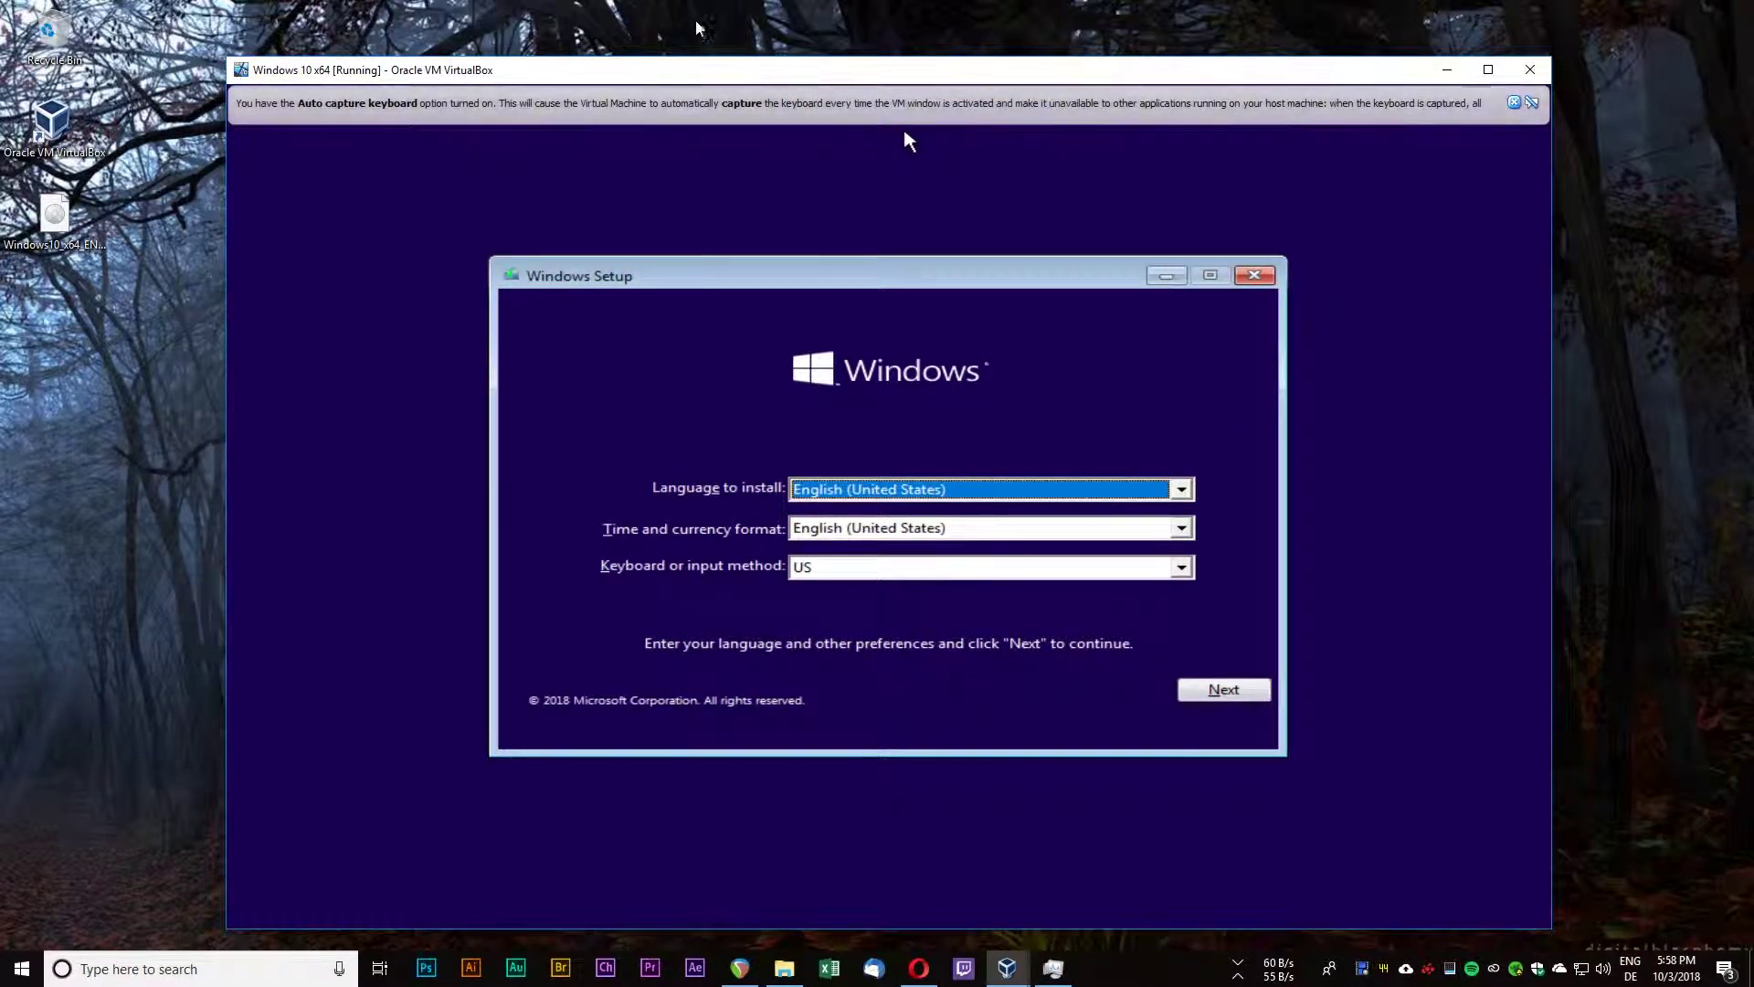
left_click_drag(904, 137, 754, 104)
left_click_drag(1403, 897, 1503, 909)
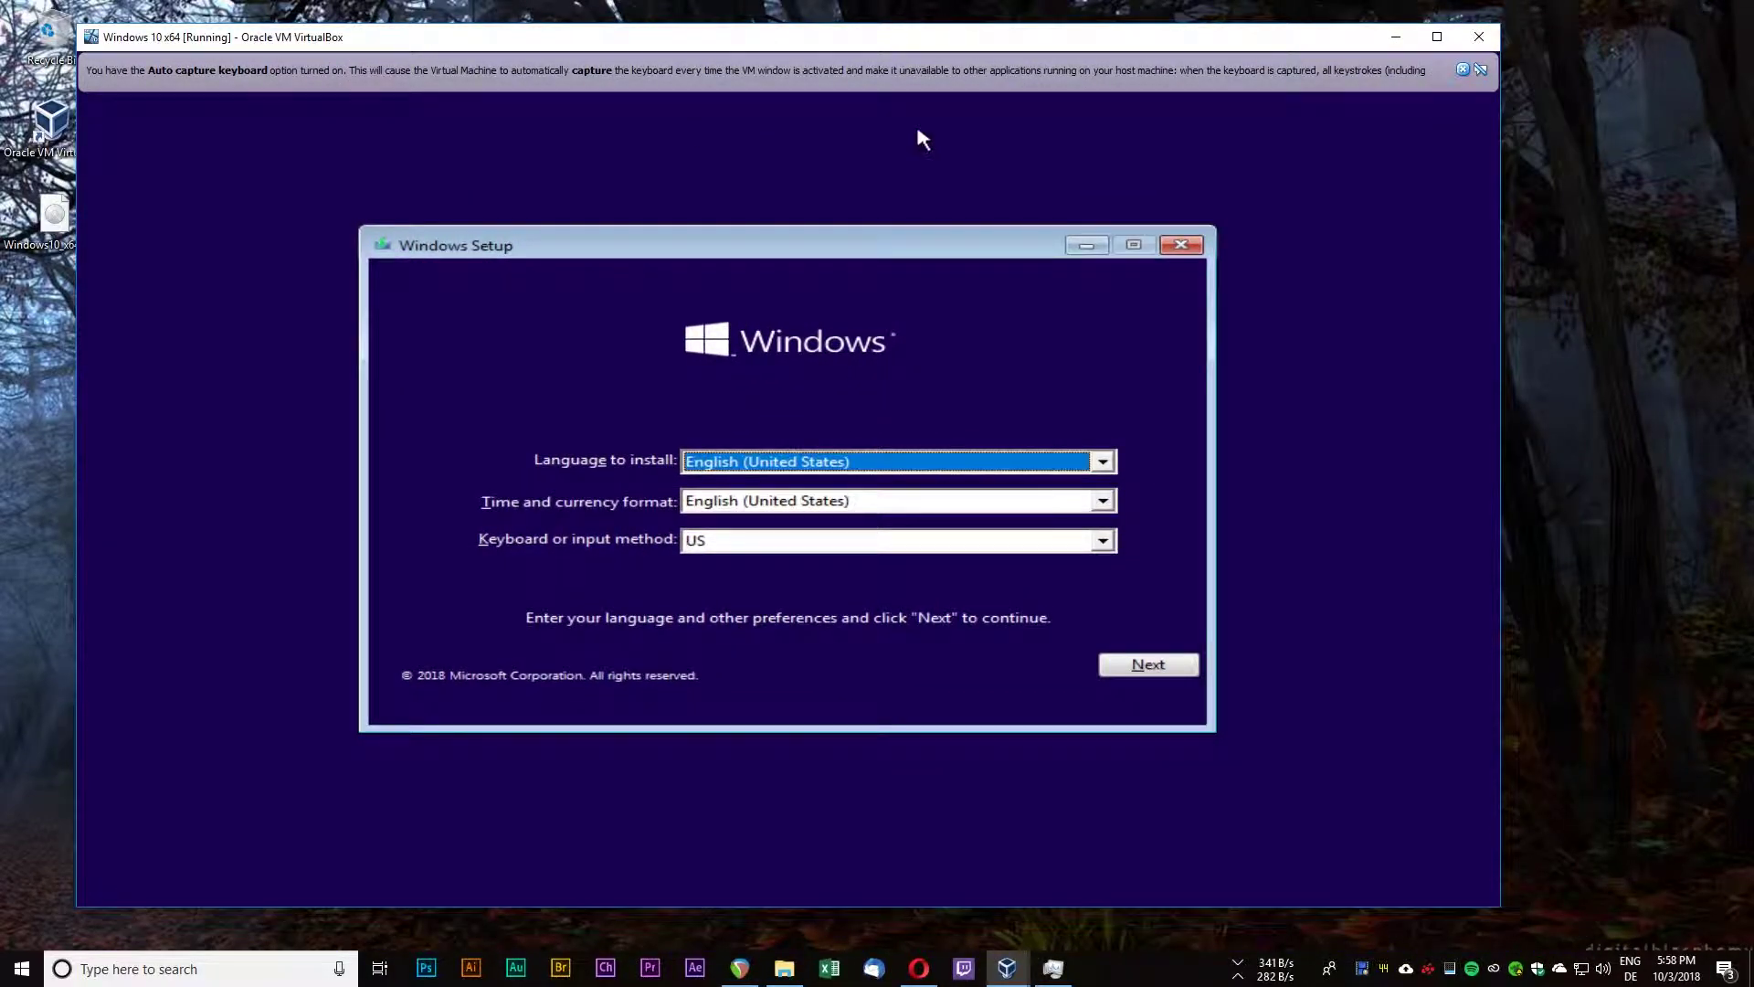
left_click_drag(859, 103, 916, 96)
- Start the Windows installation with English (United States) and the US keyboard, and create a 51200 MB partition on Drive 0
key("Return")
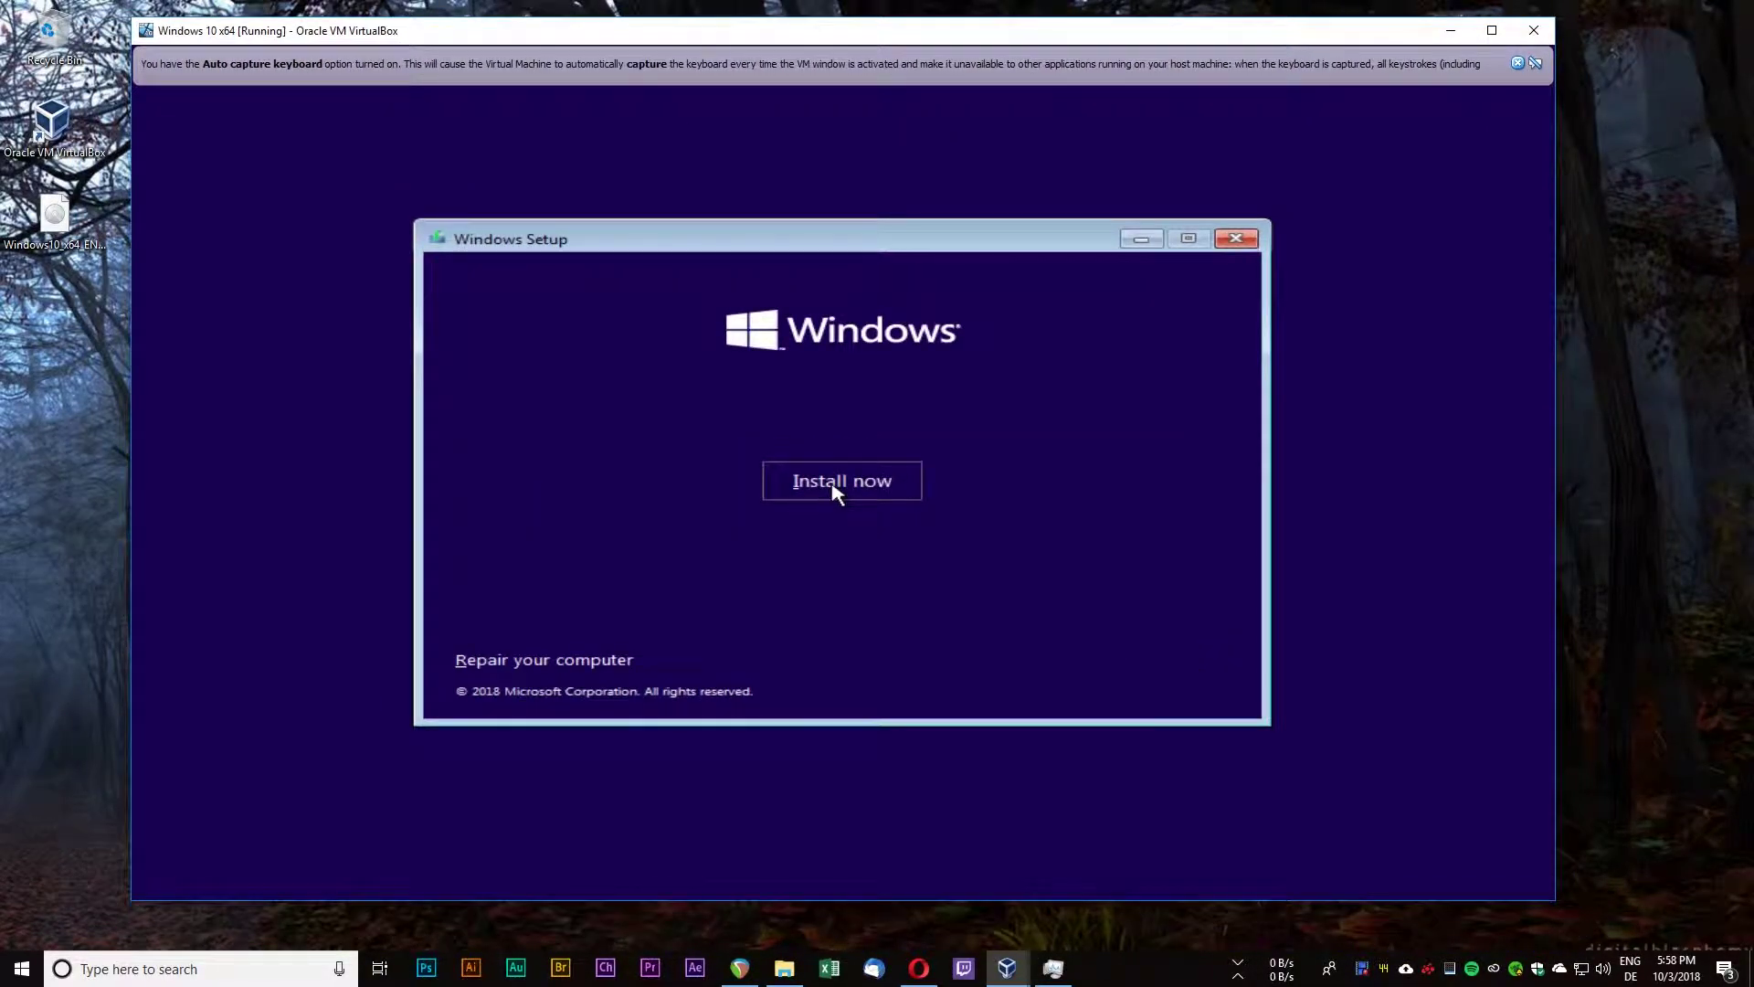
left_click(834, 491)
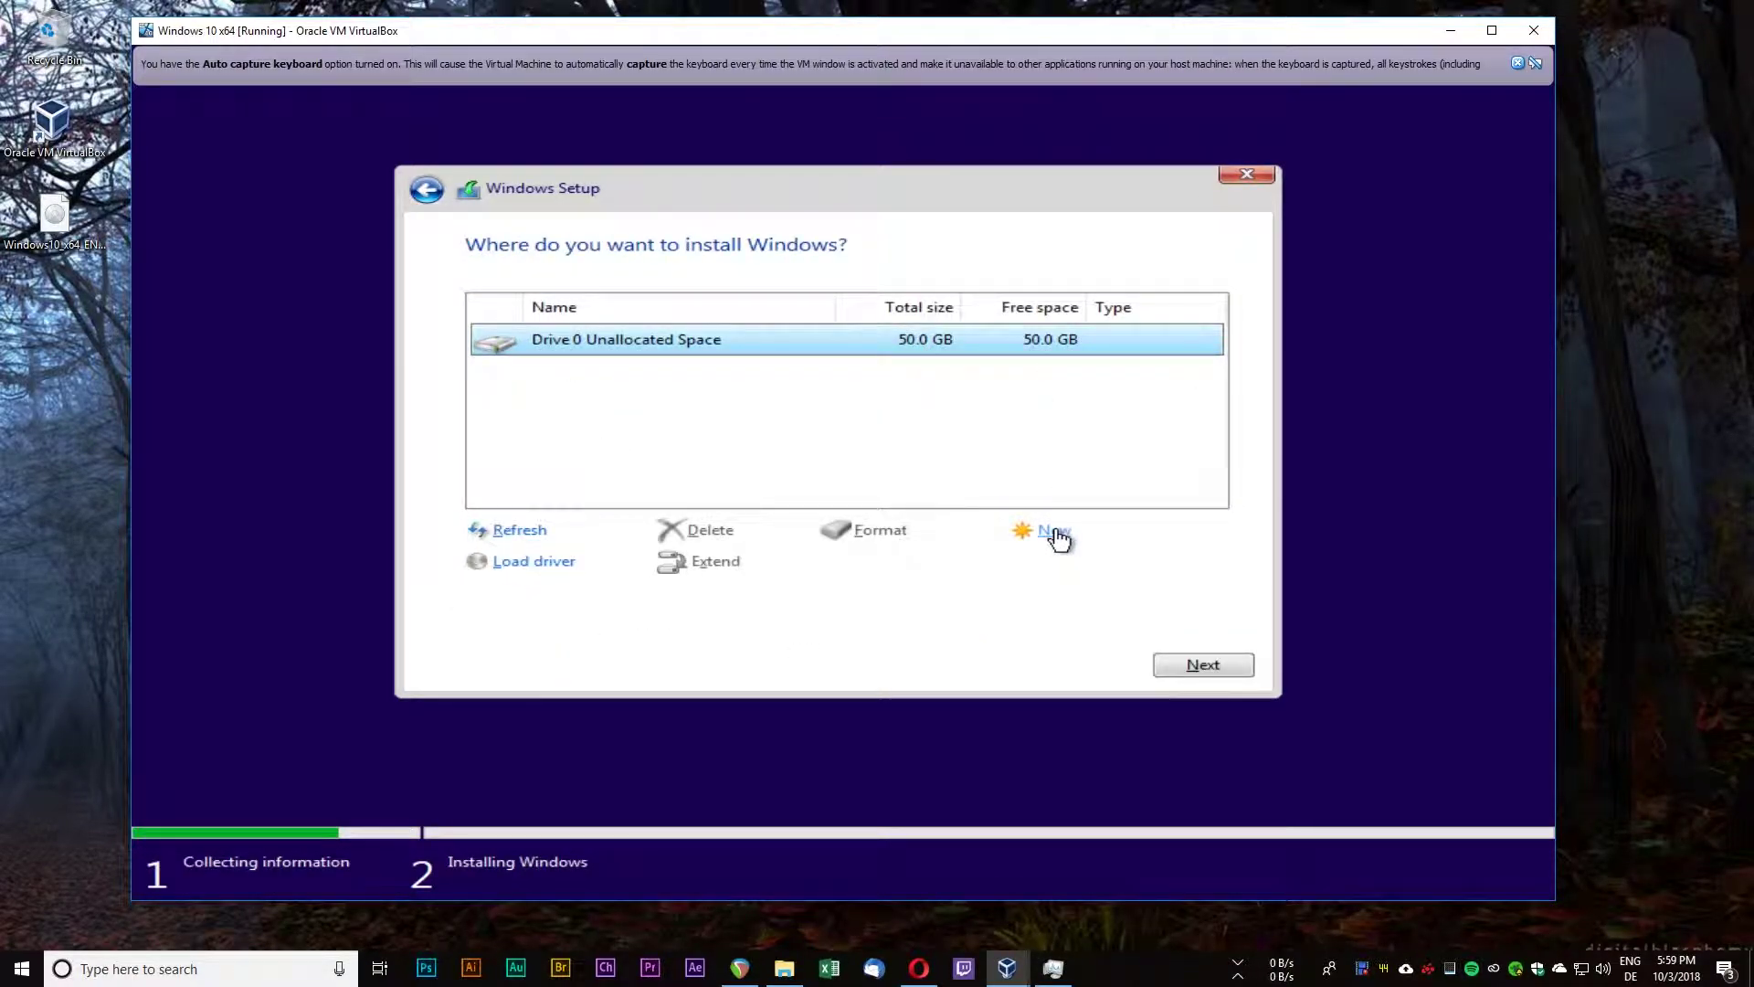
left_click(1052, 532)
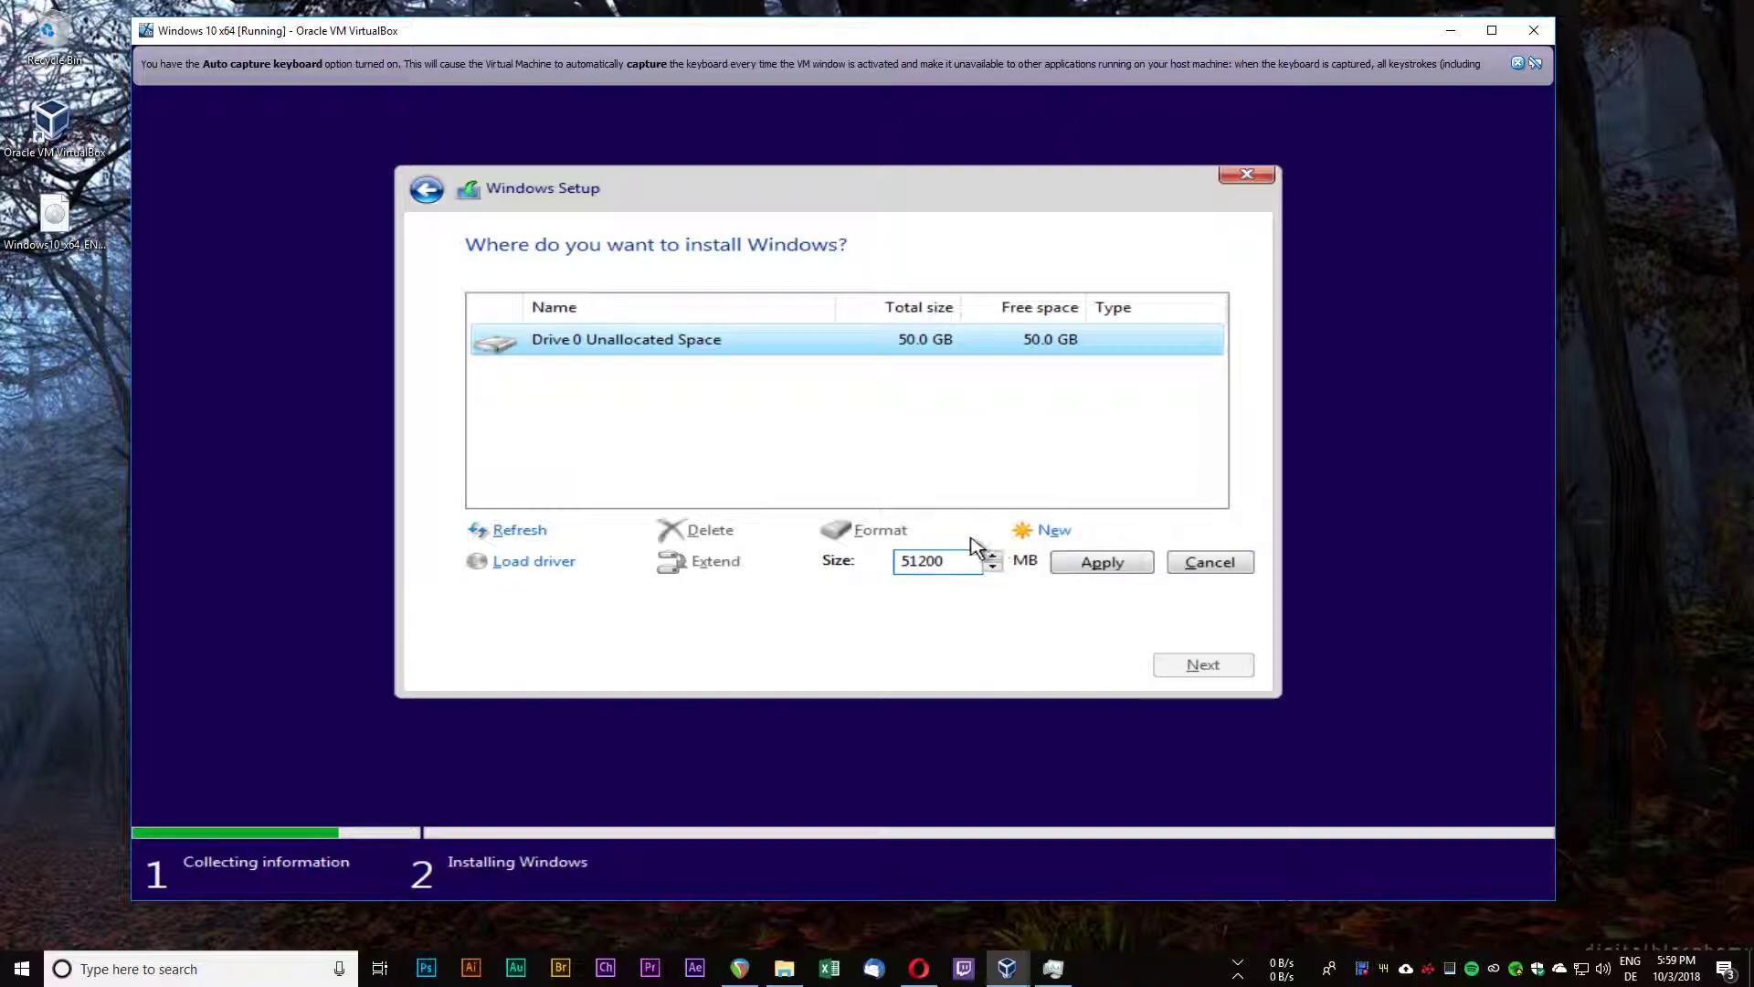
left_click(1102, 562)
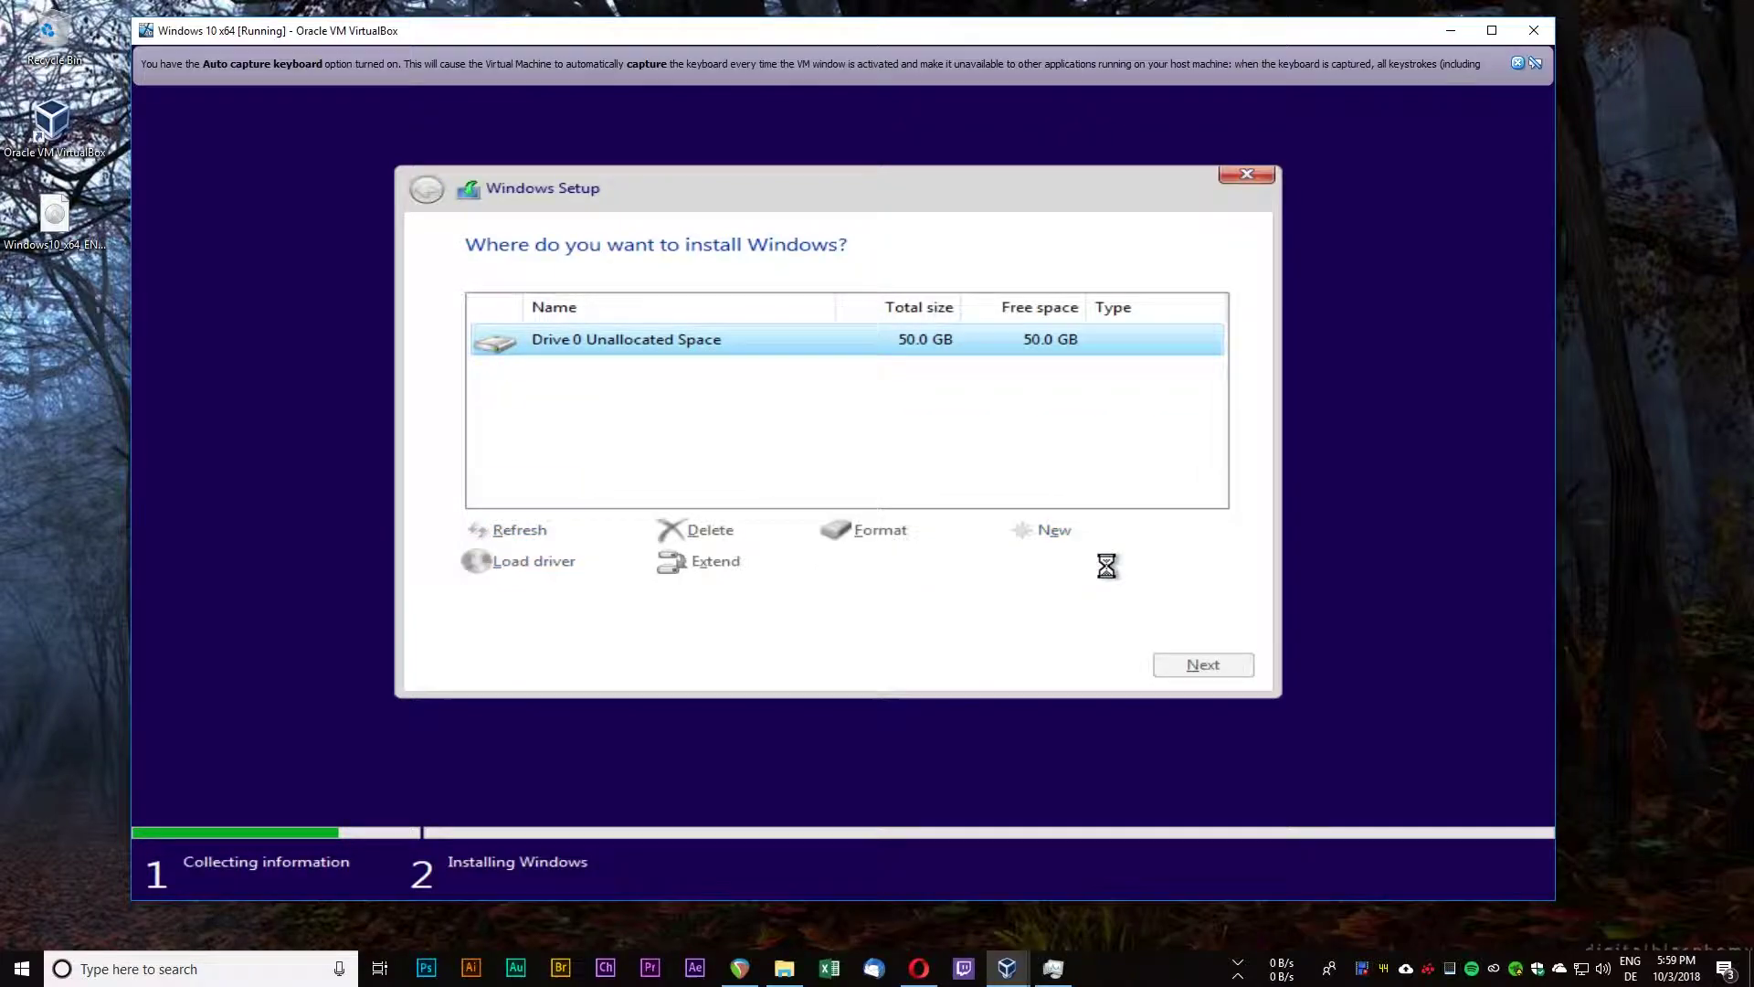
left_click(1029, 563)
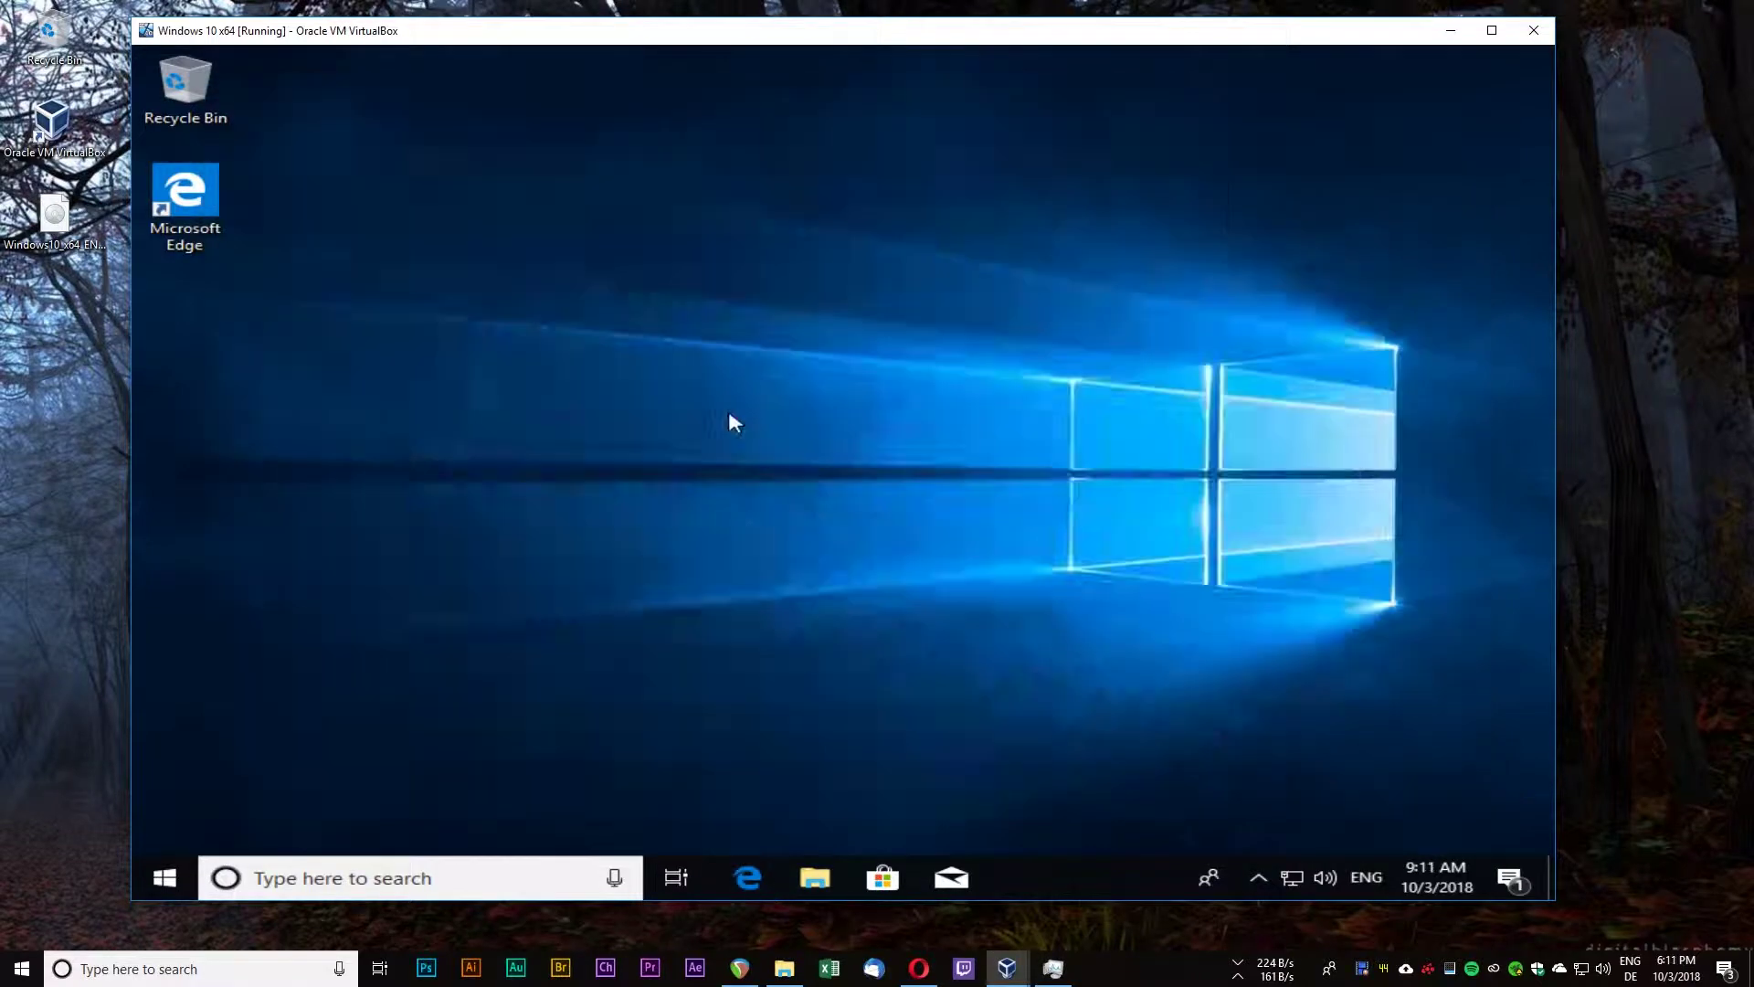
- Test the guest's responsiveness by opening, moving and closing a File Explorer window, and shift the virtual machine window slightly
key("super+e")
left_click_drag(700, 156, 759, 180)
key("alt+F4")
mouse_move(353, 40)
left_mouse_down()
mouse_move(466, 73)
mouse_move(369, 39)
left_mouse_up()
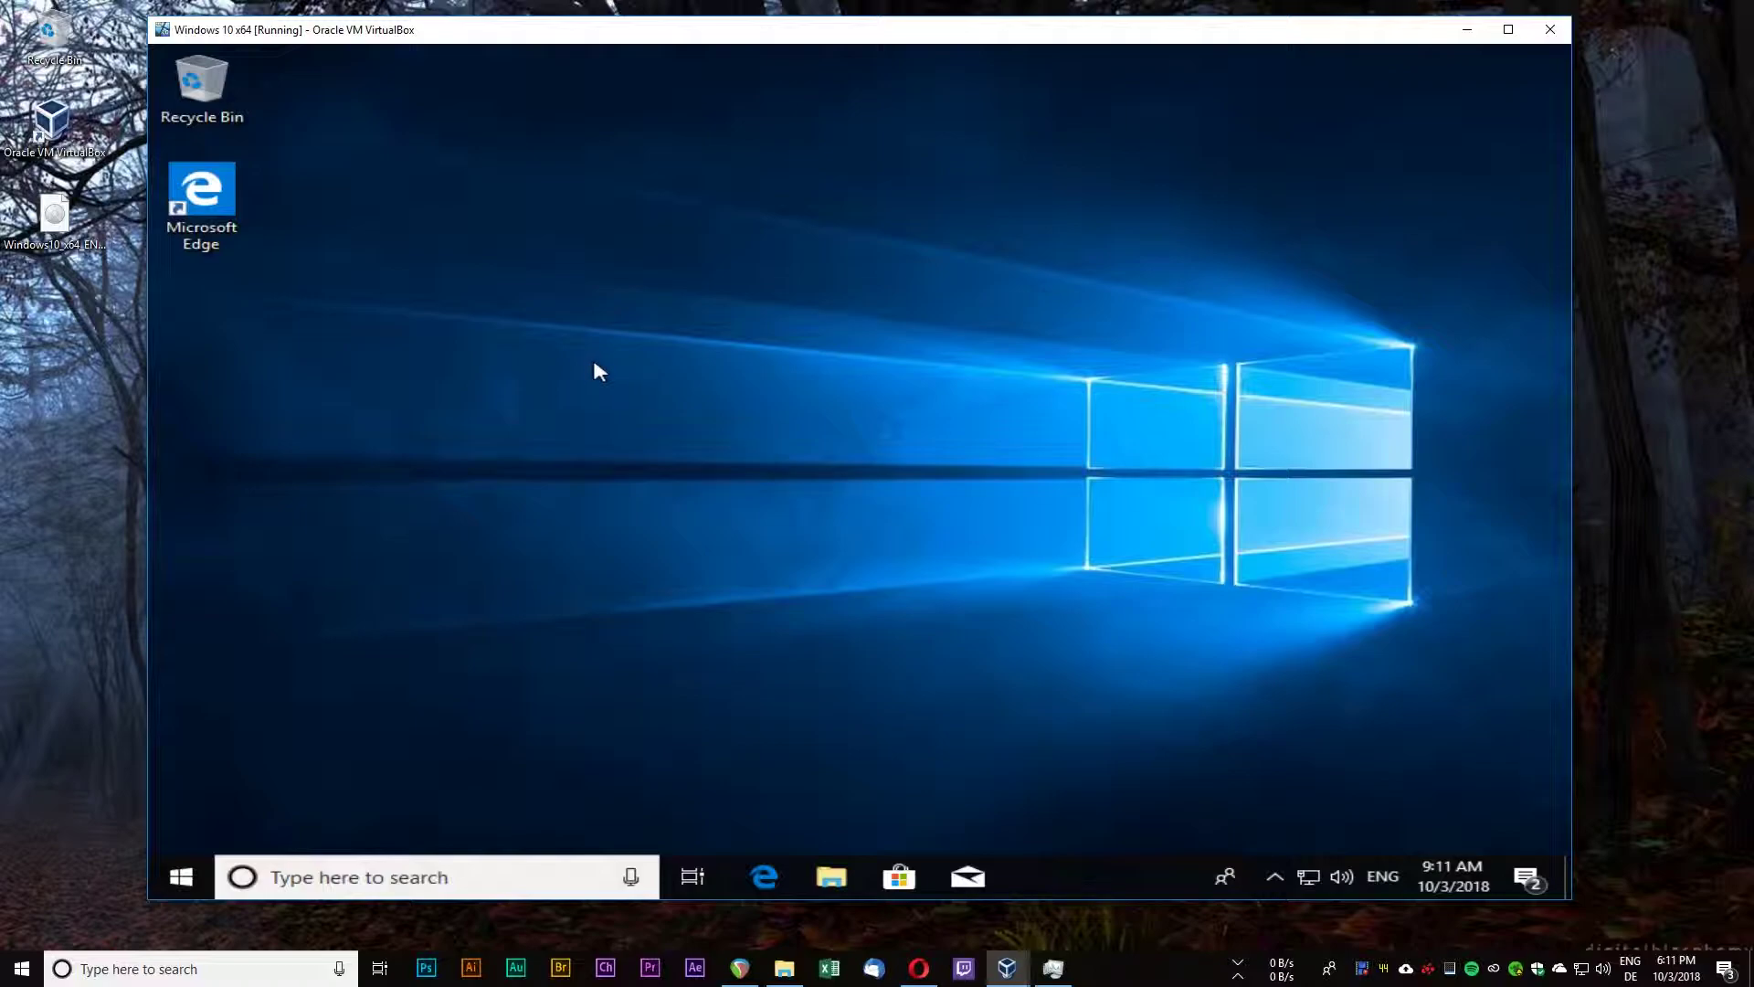
- Turn off Scaled Mode for the running virtual machine's display
key("ctrl+Home")
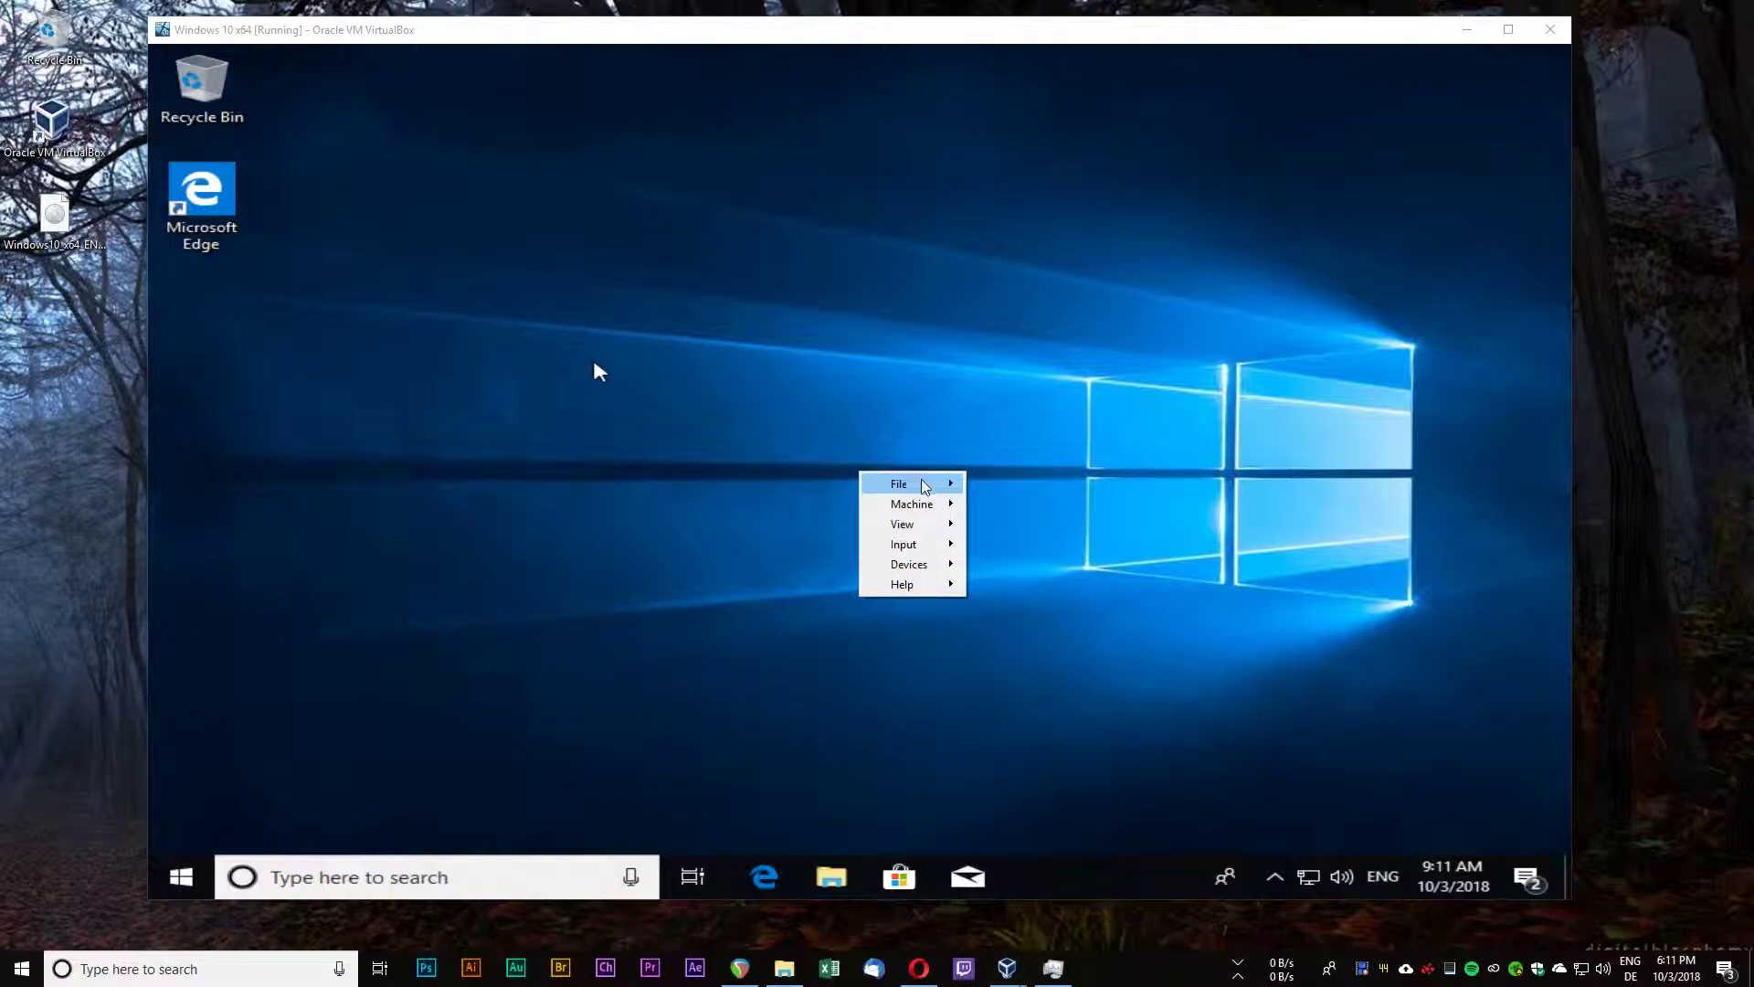
mouse_move(957, 528)
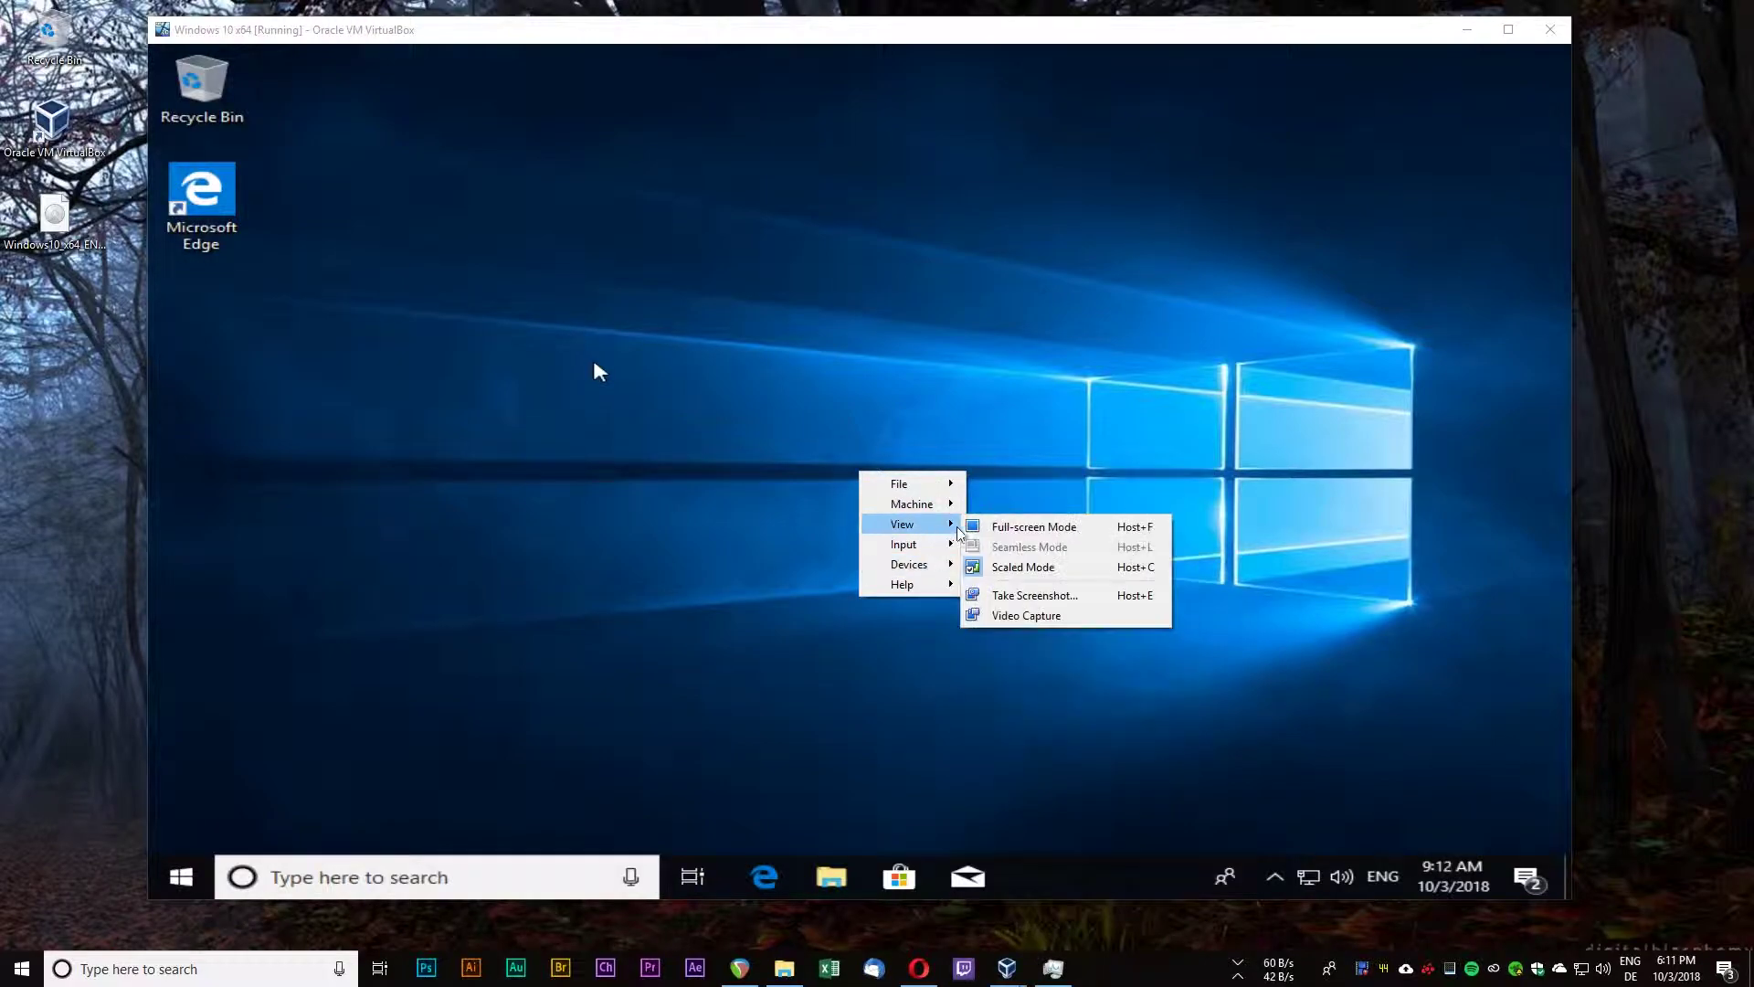
left_click(1005, 568)
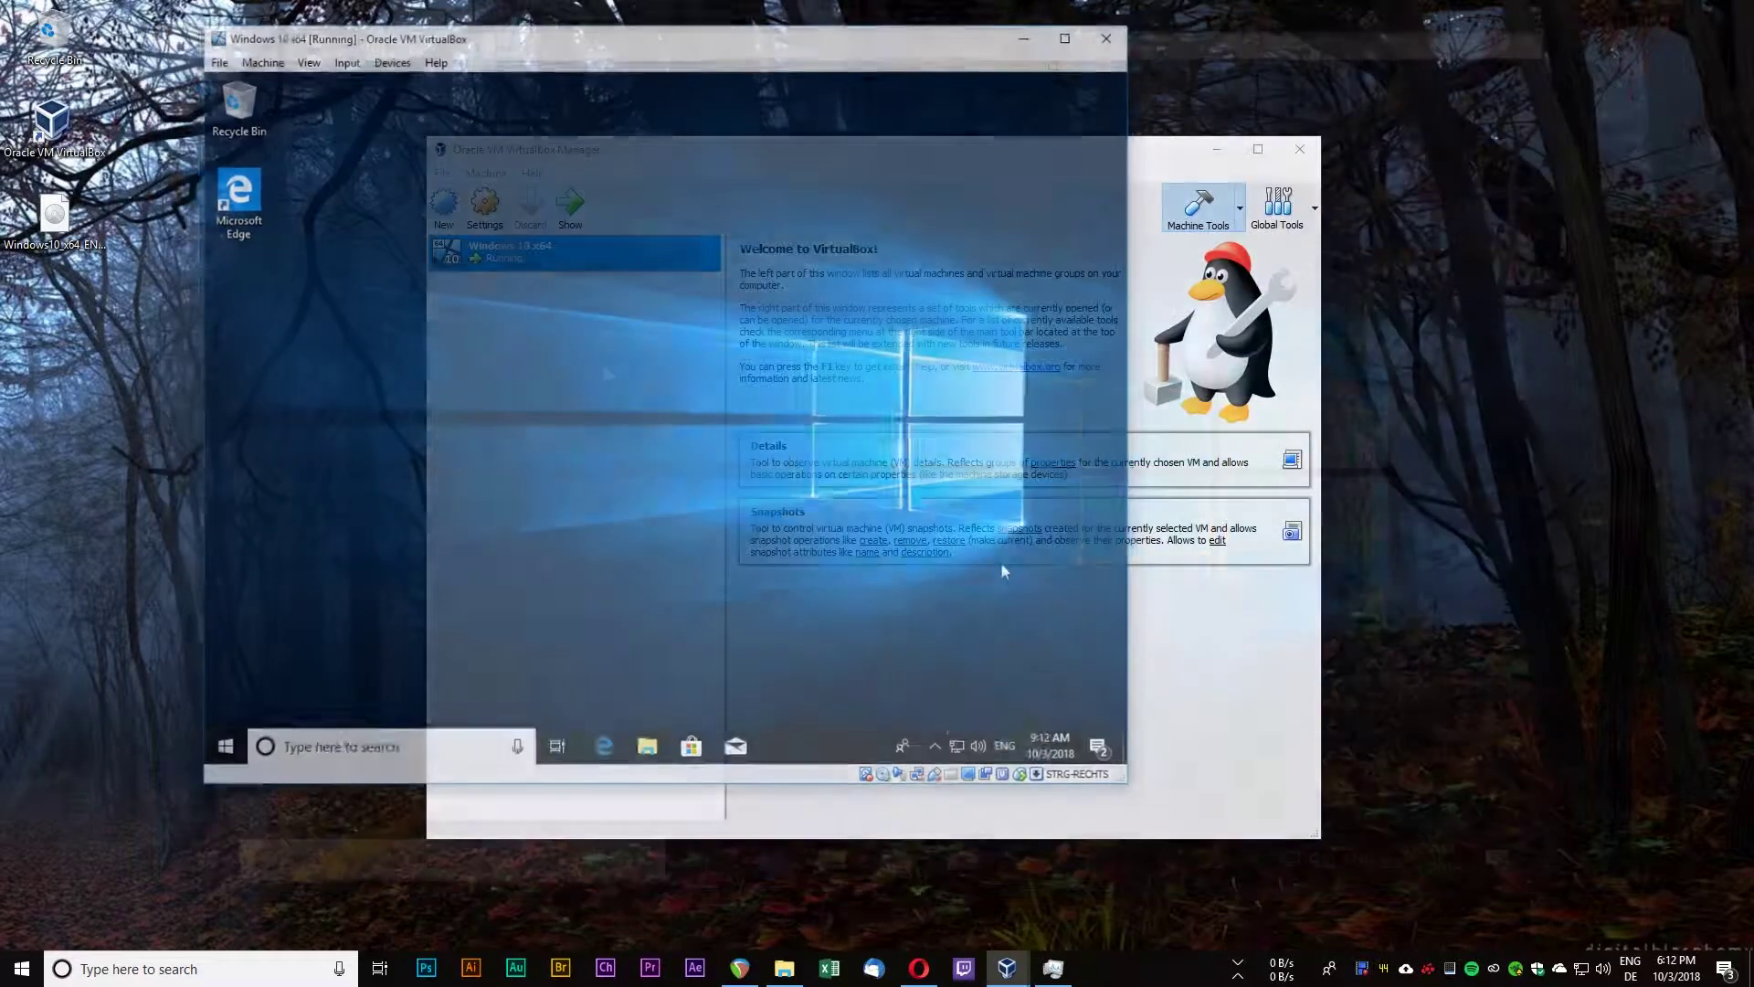
- Shut down the virtual machine by sending it the shutdown signal
left_click(446, 122)
left_click(479, 222)
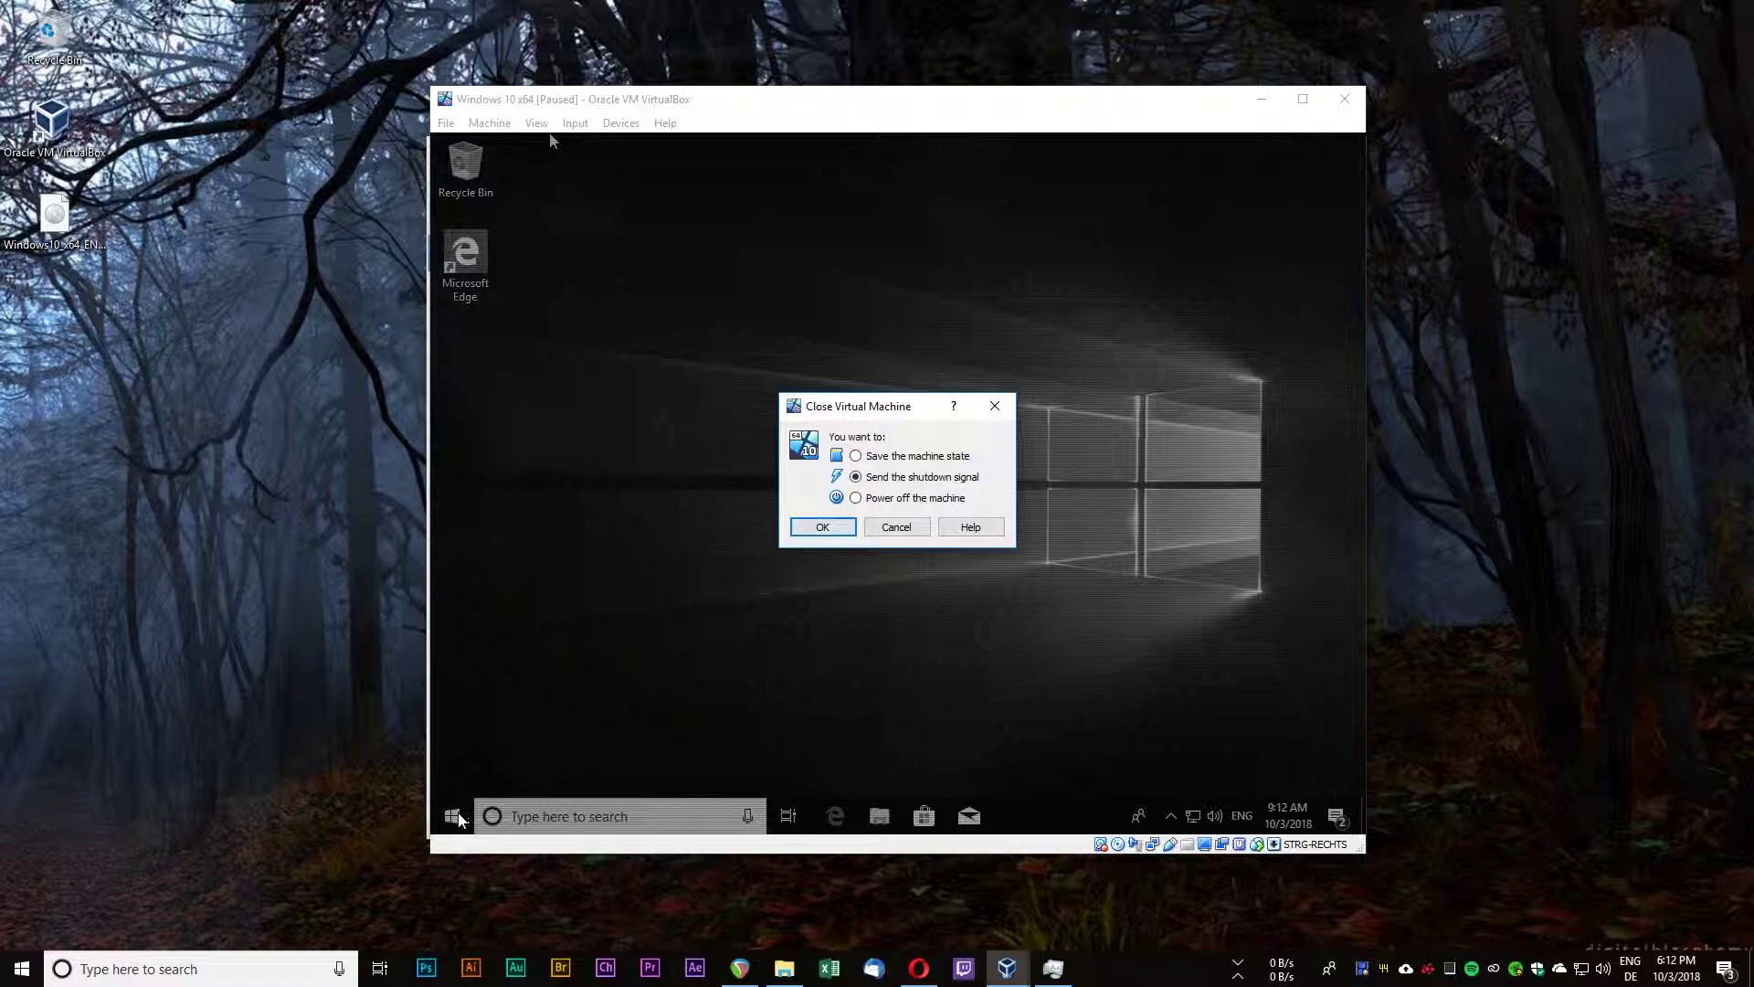
left_click(822, 526)
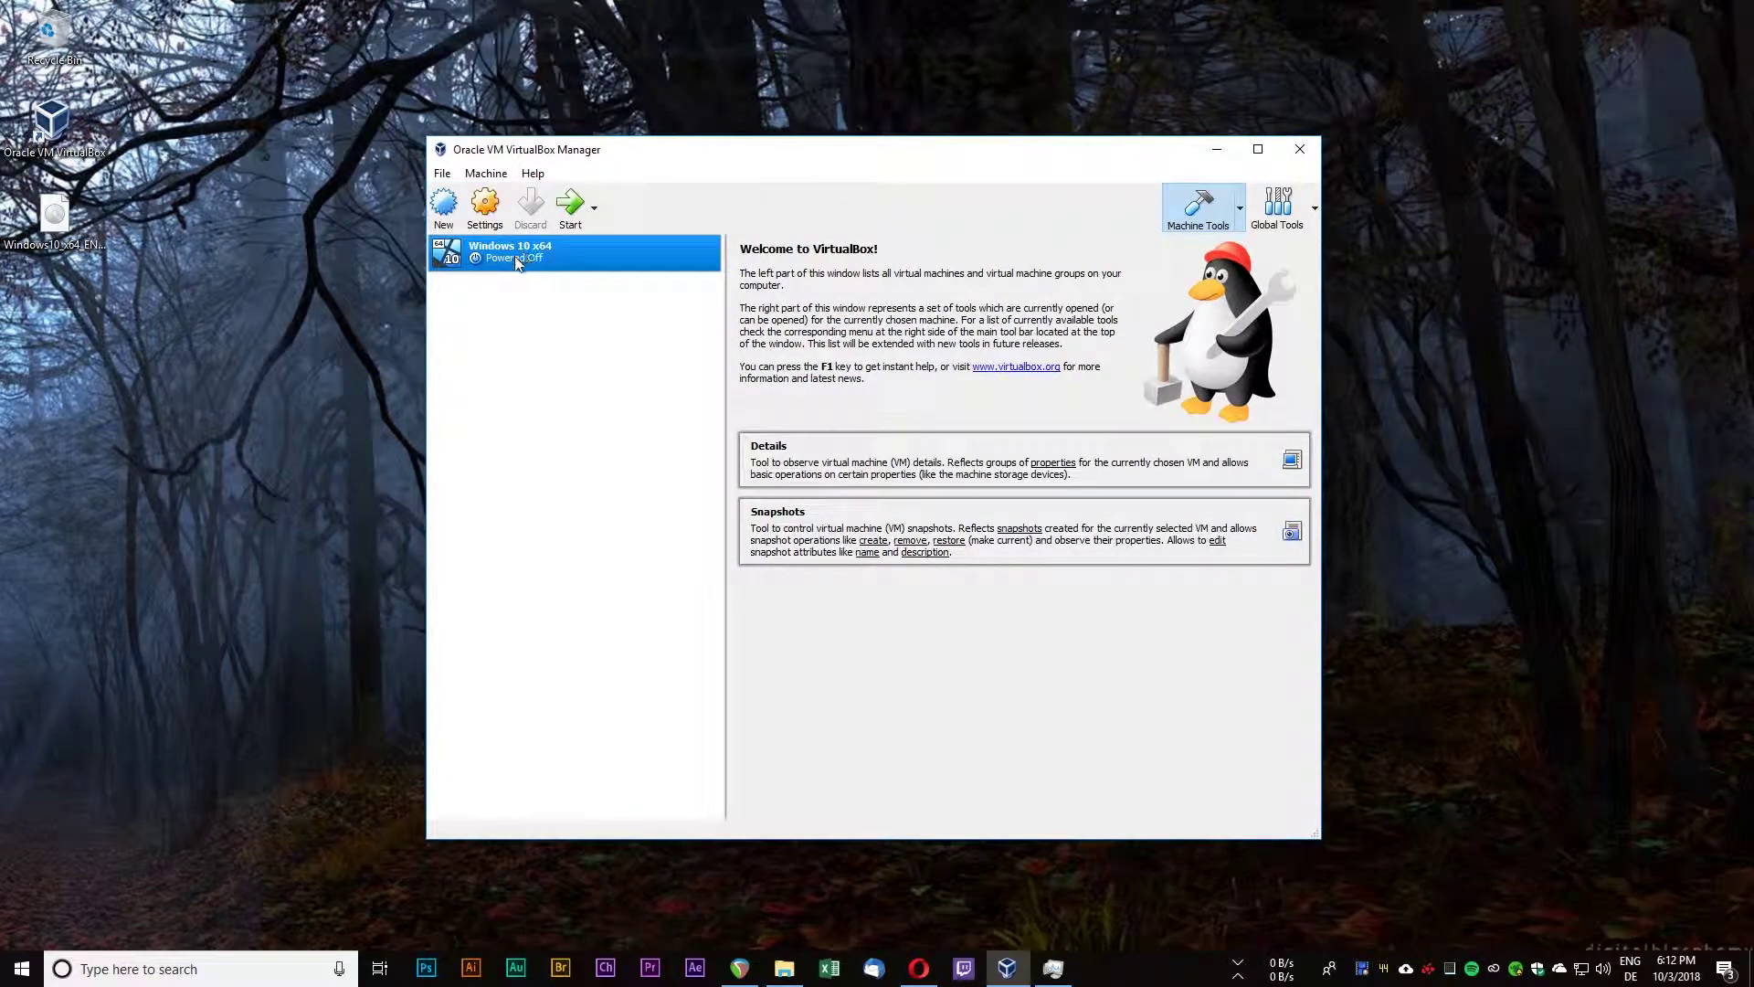
- Set the number of processors to 4 in the Windows 10 x64 machine's system settings
left_click(484, 205)
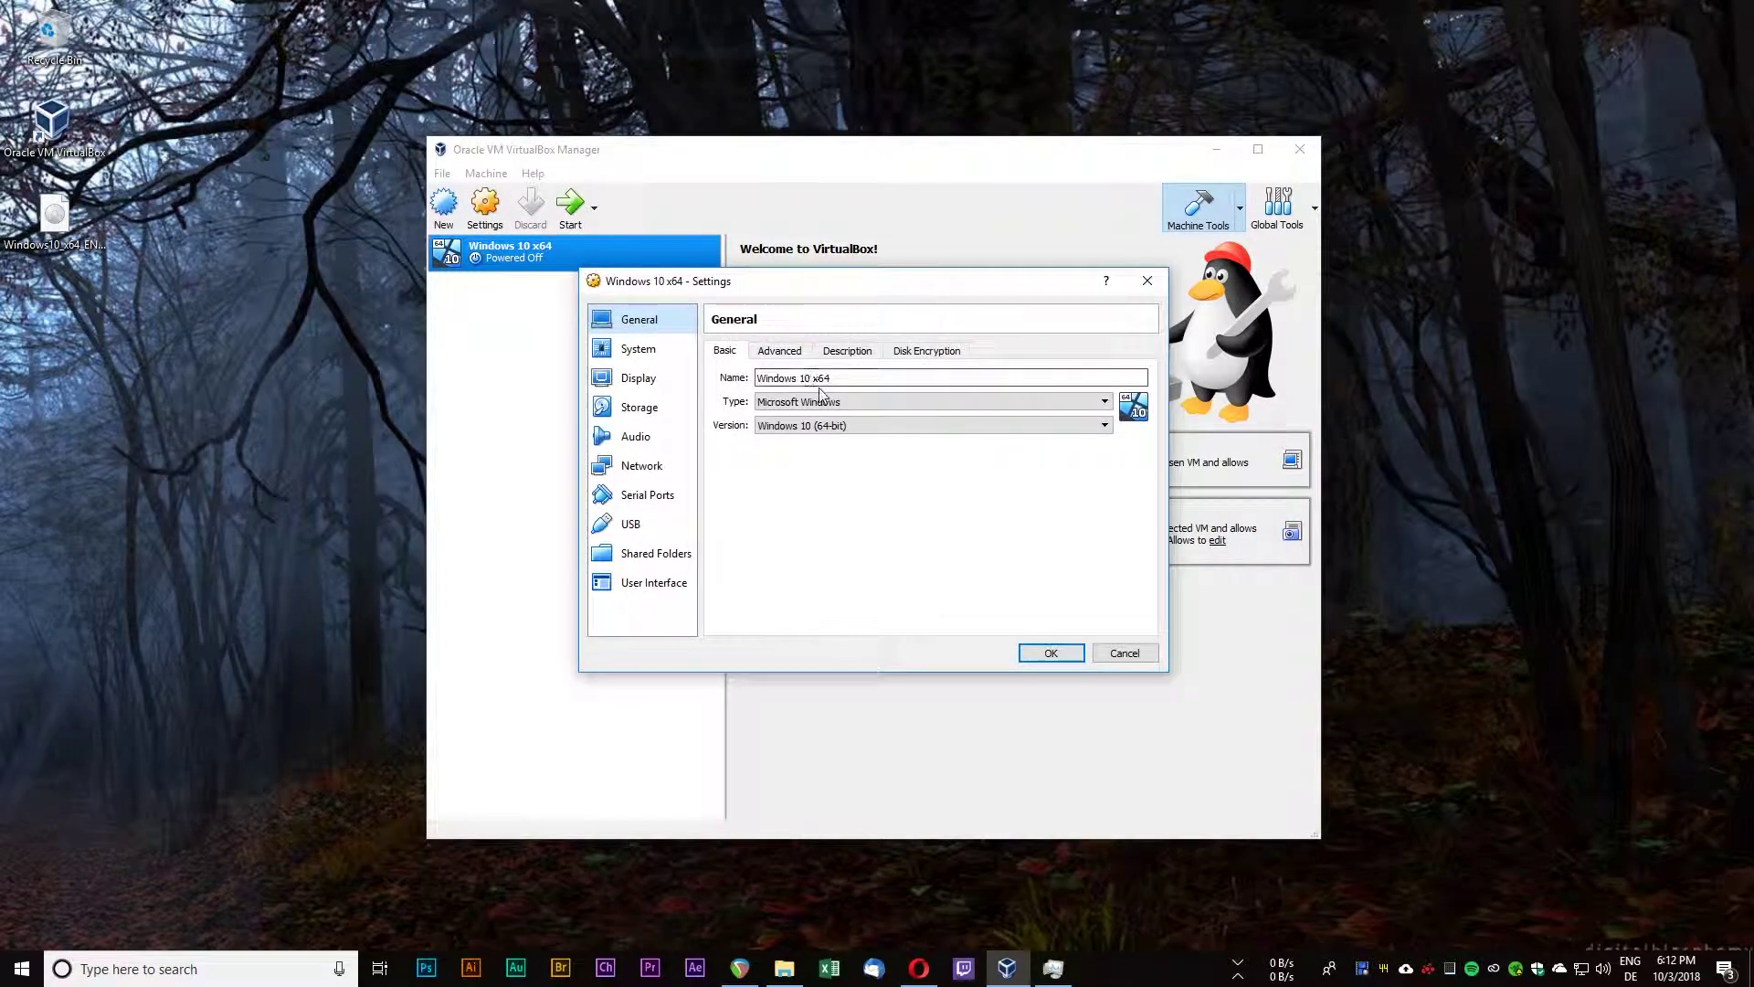
left_click(654, 352)
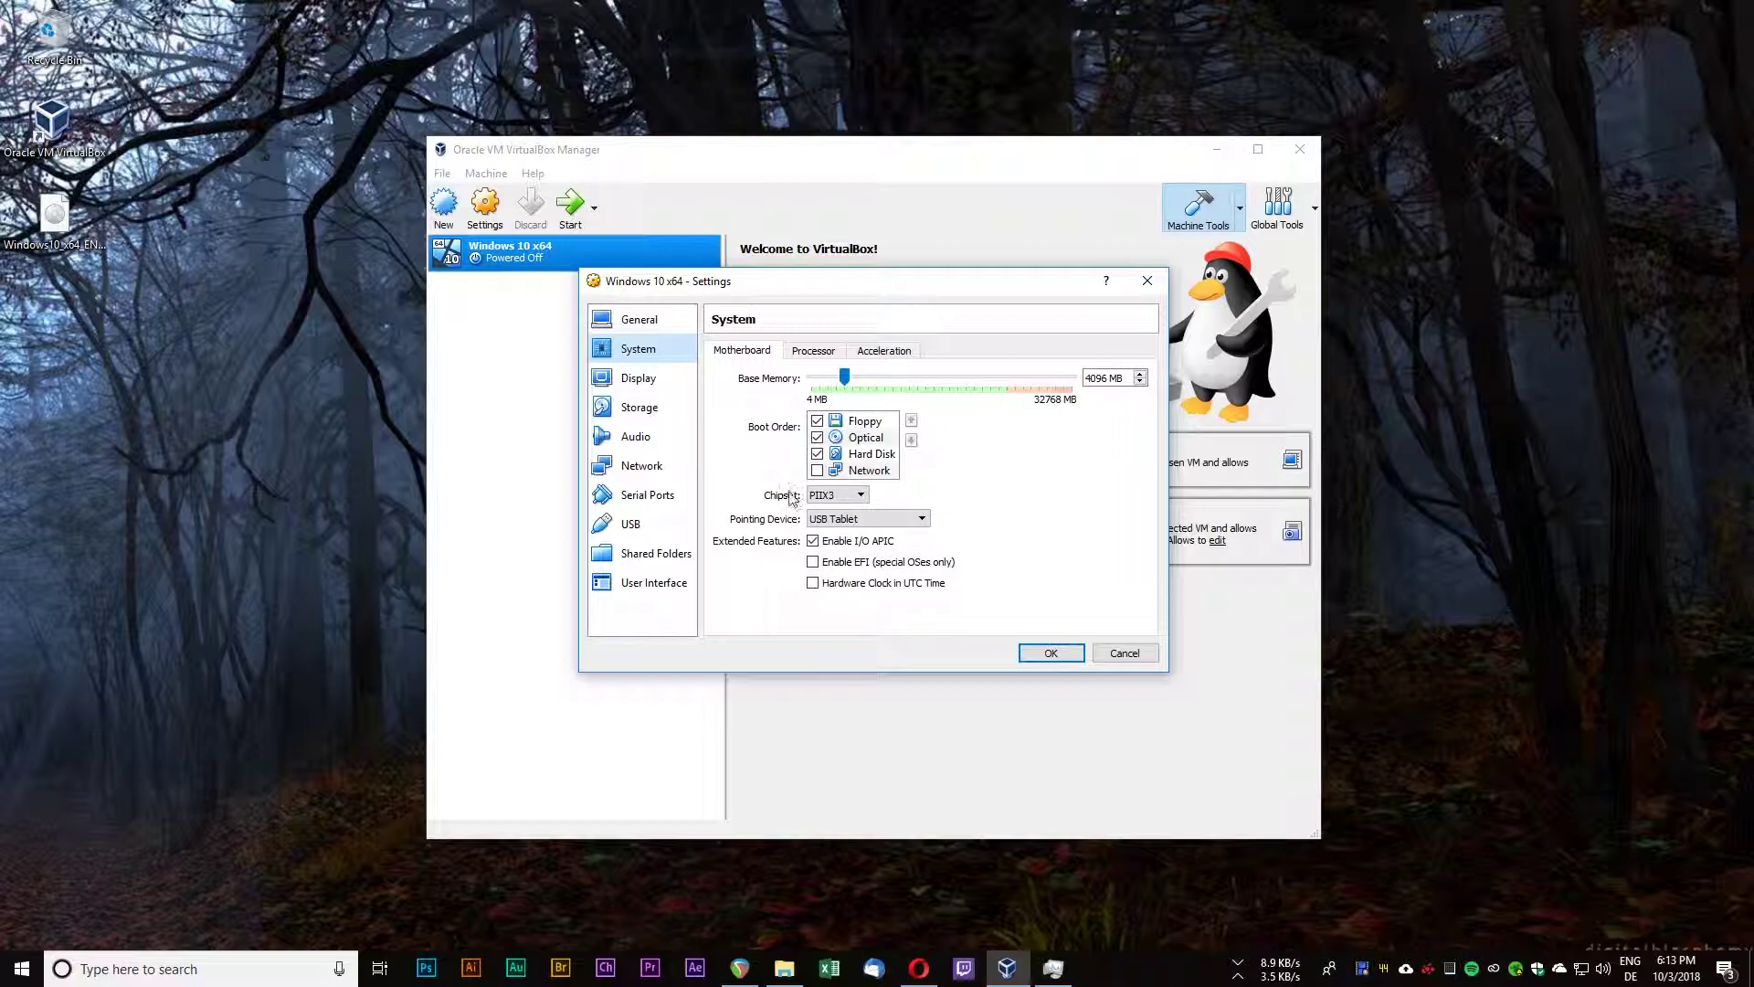
left_click(820, 353)
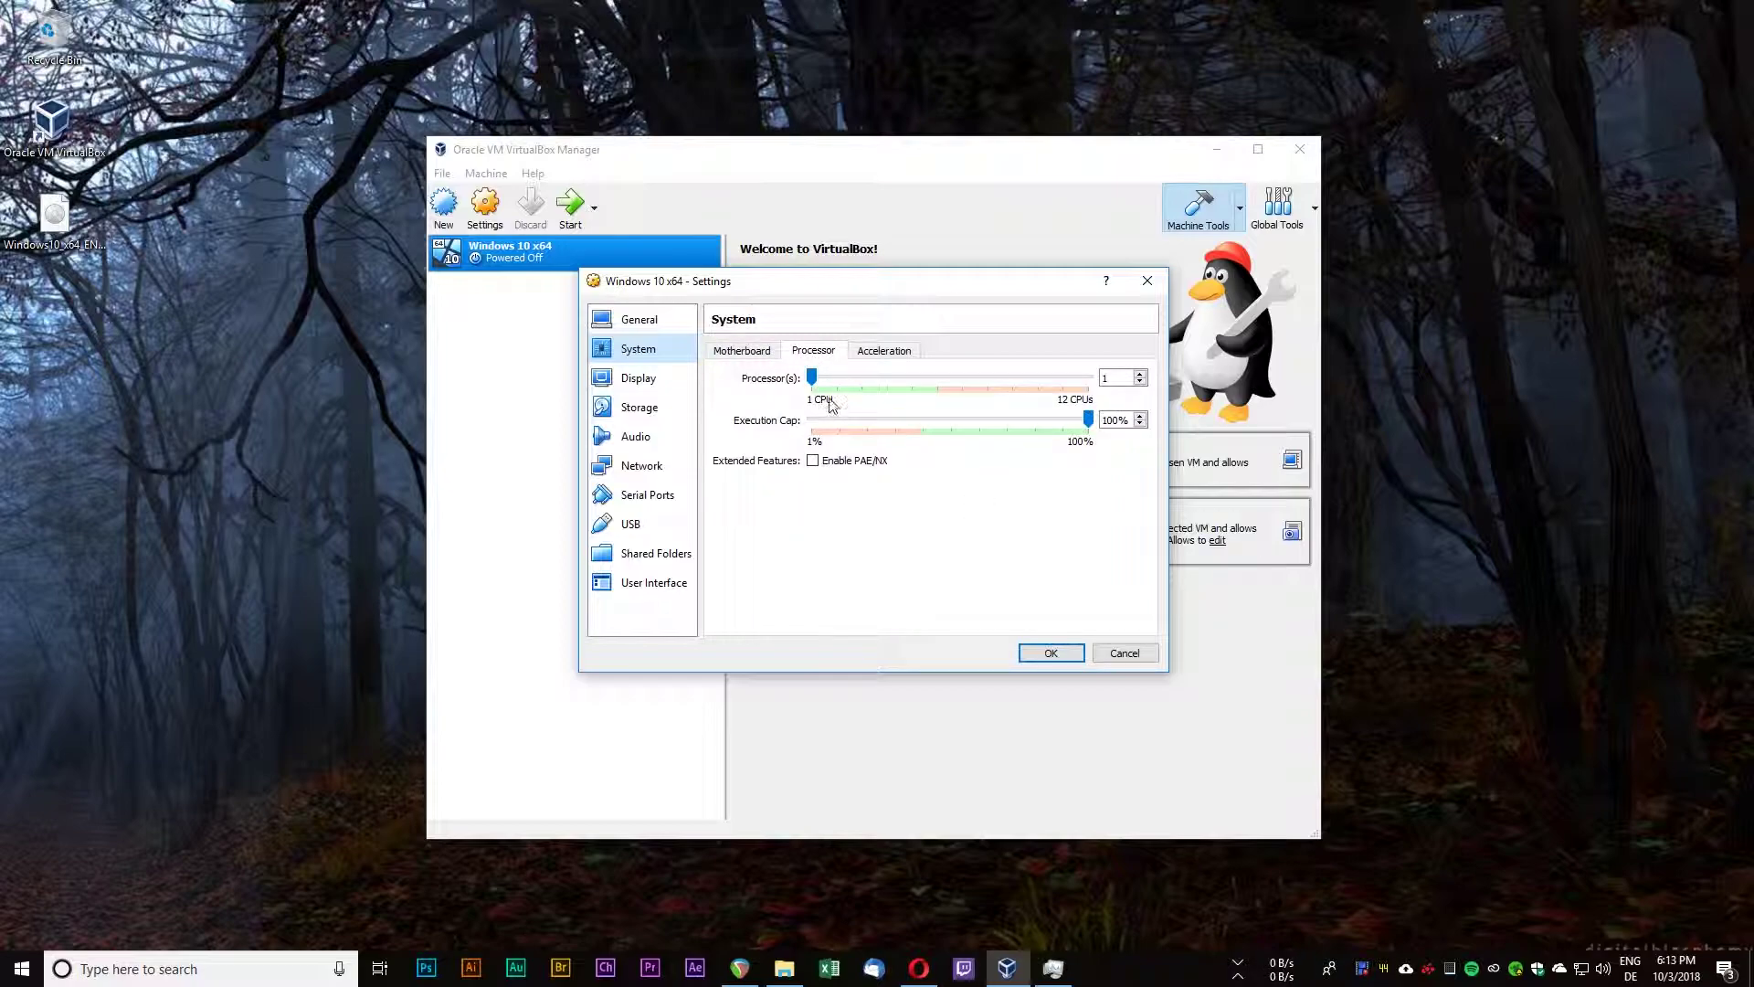
mouse_move(811, 377)
left_mouse_down()
mouse_move(889, 386)
mouse_move(844, 387)
left_mouse_up()
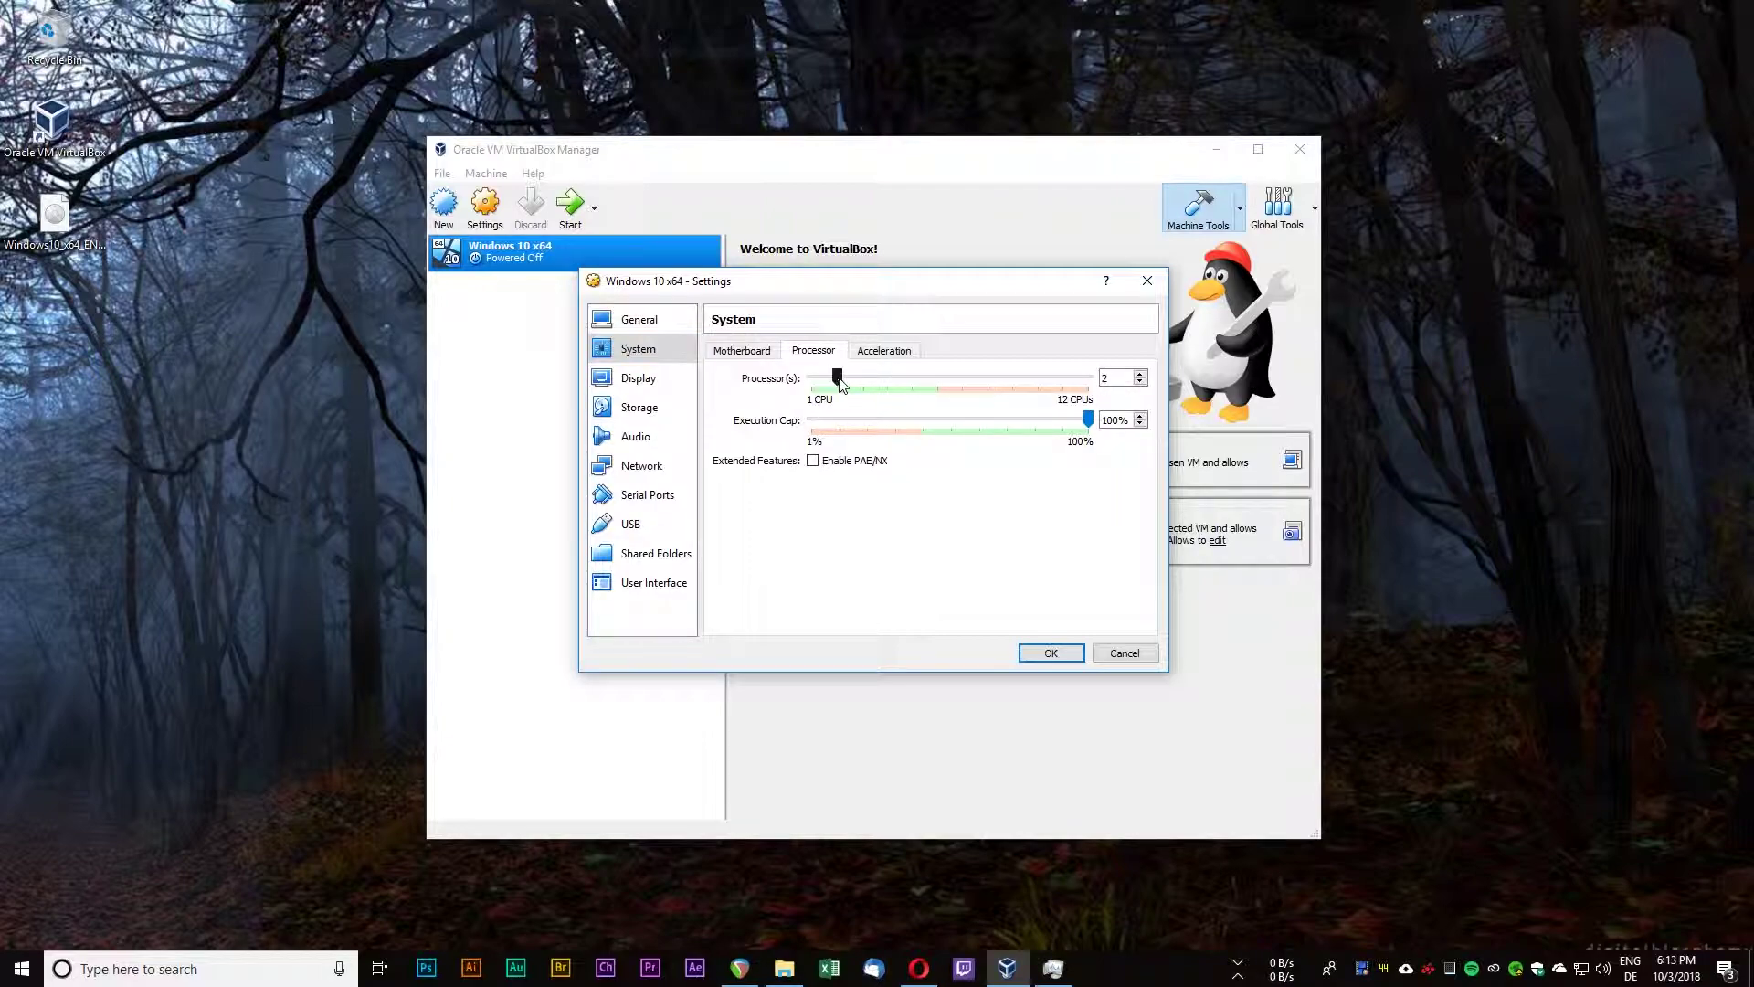
double_click(1111, 378)
type("4")
- Set the paravirtualization interface to Hyper-V in the machine's acceleration settings
left_click(888, 351)
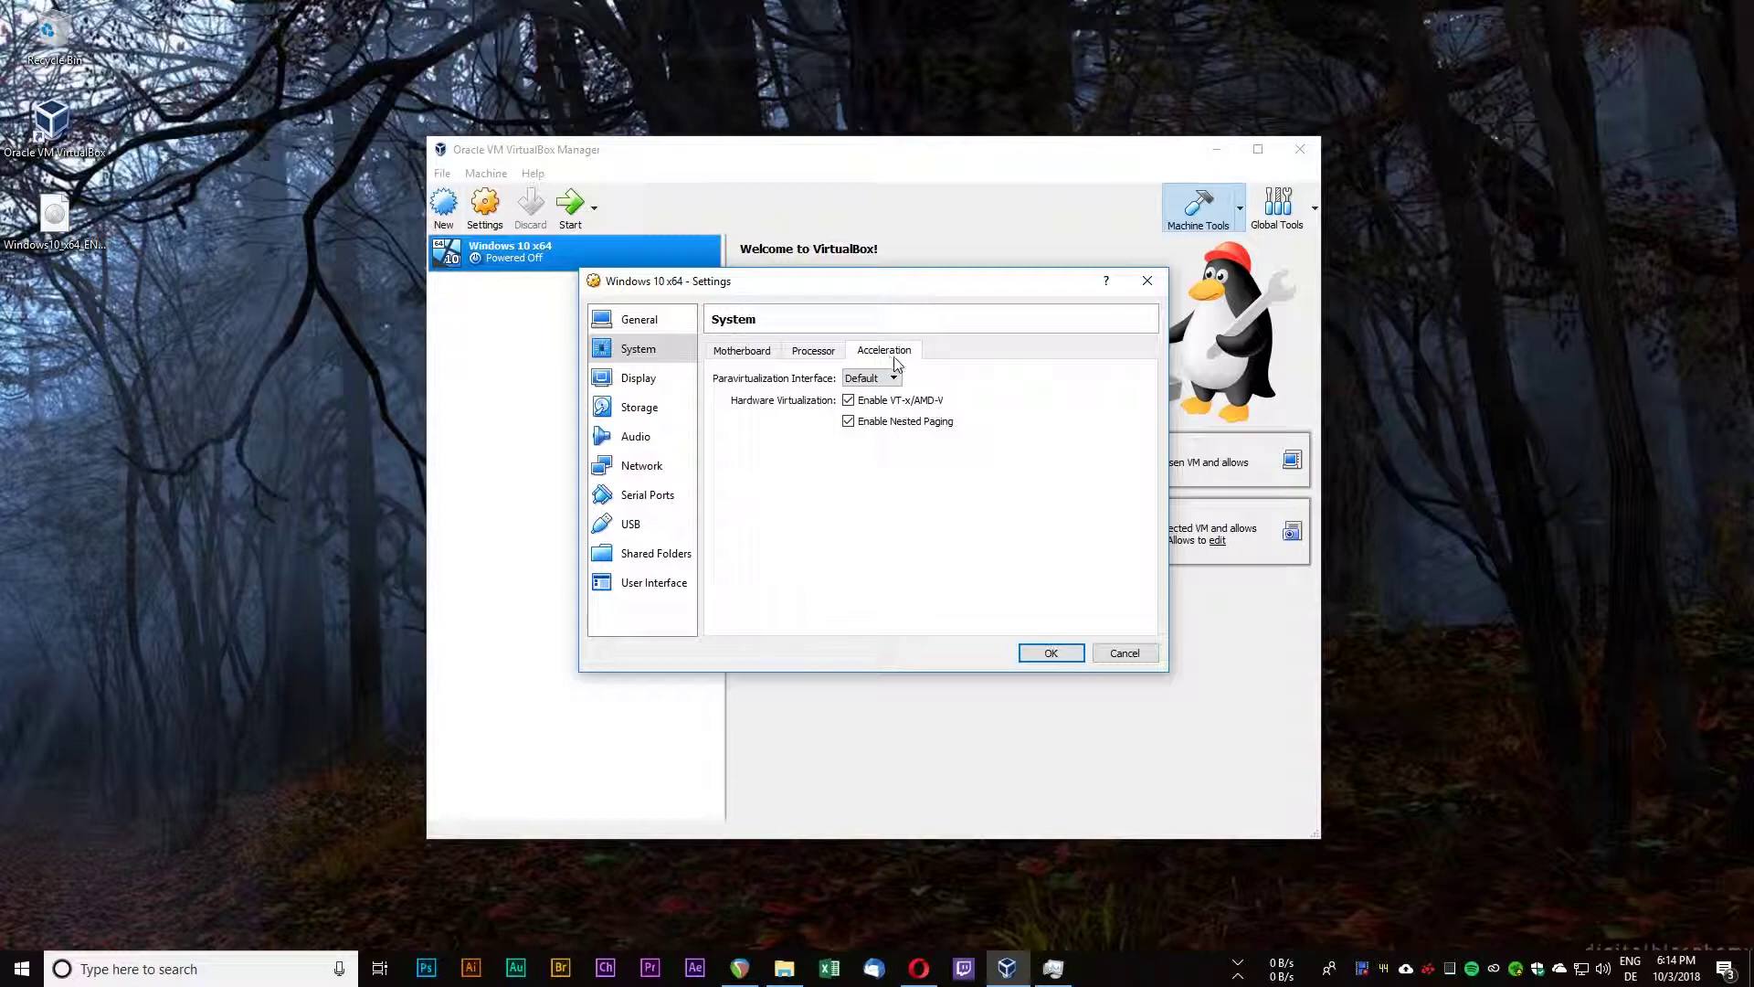
left_click(856, 380)
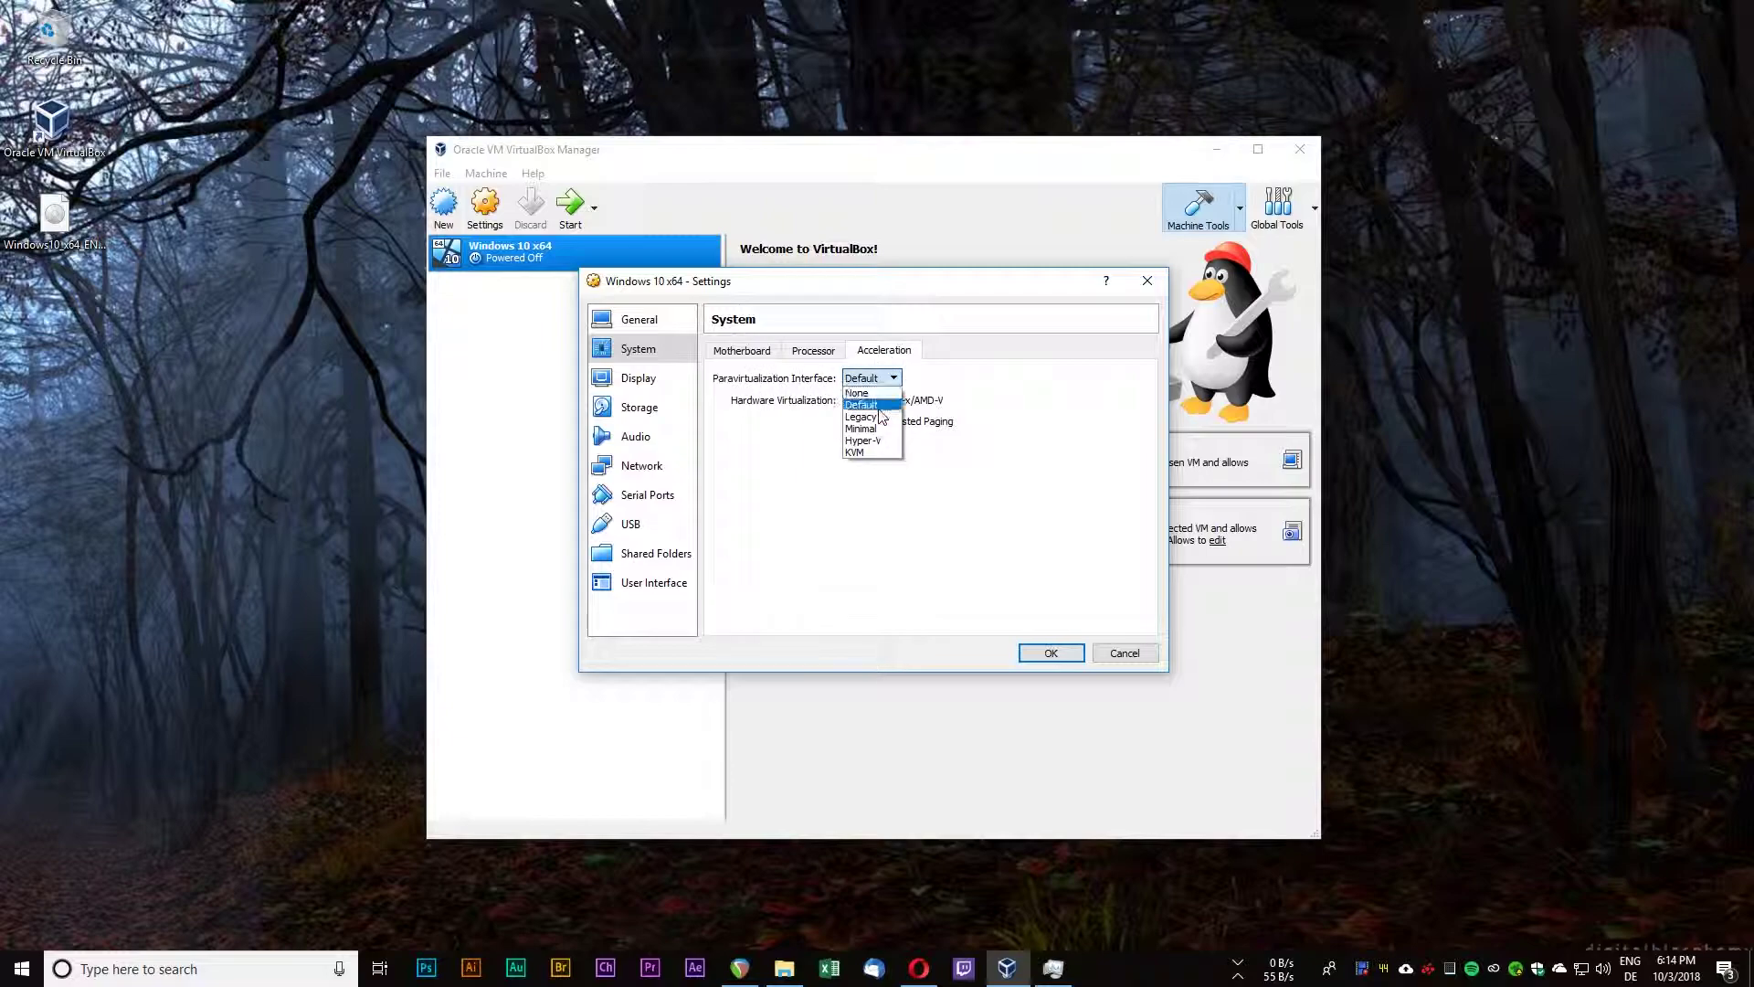
left_click(884, 447)
left_click(875, 378)
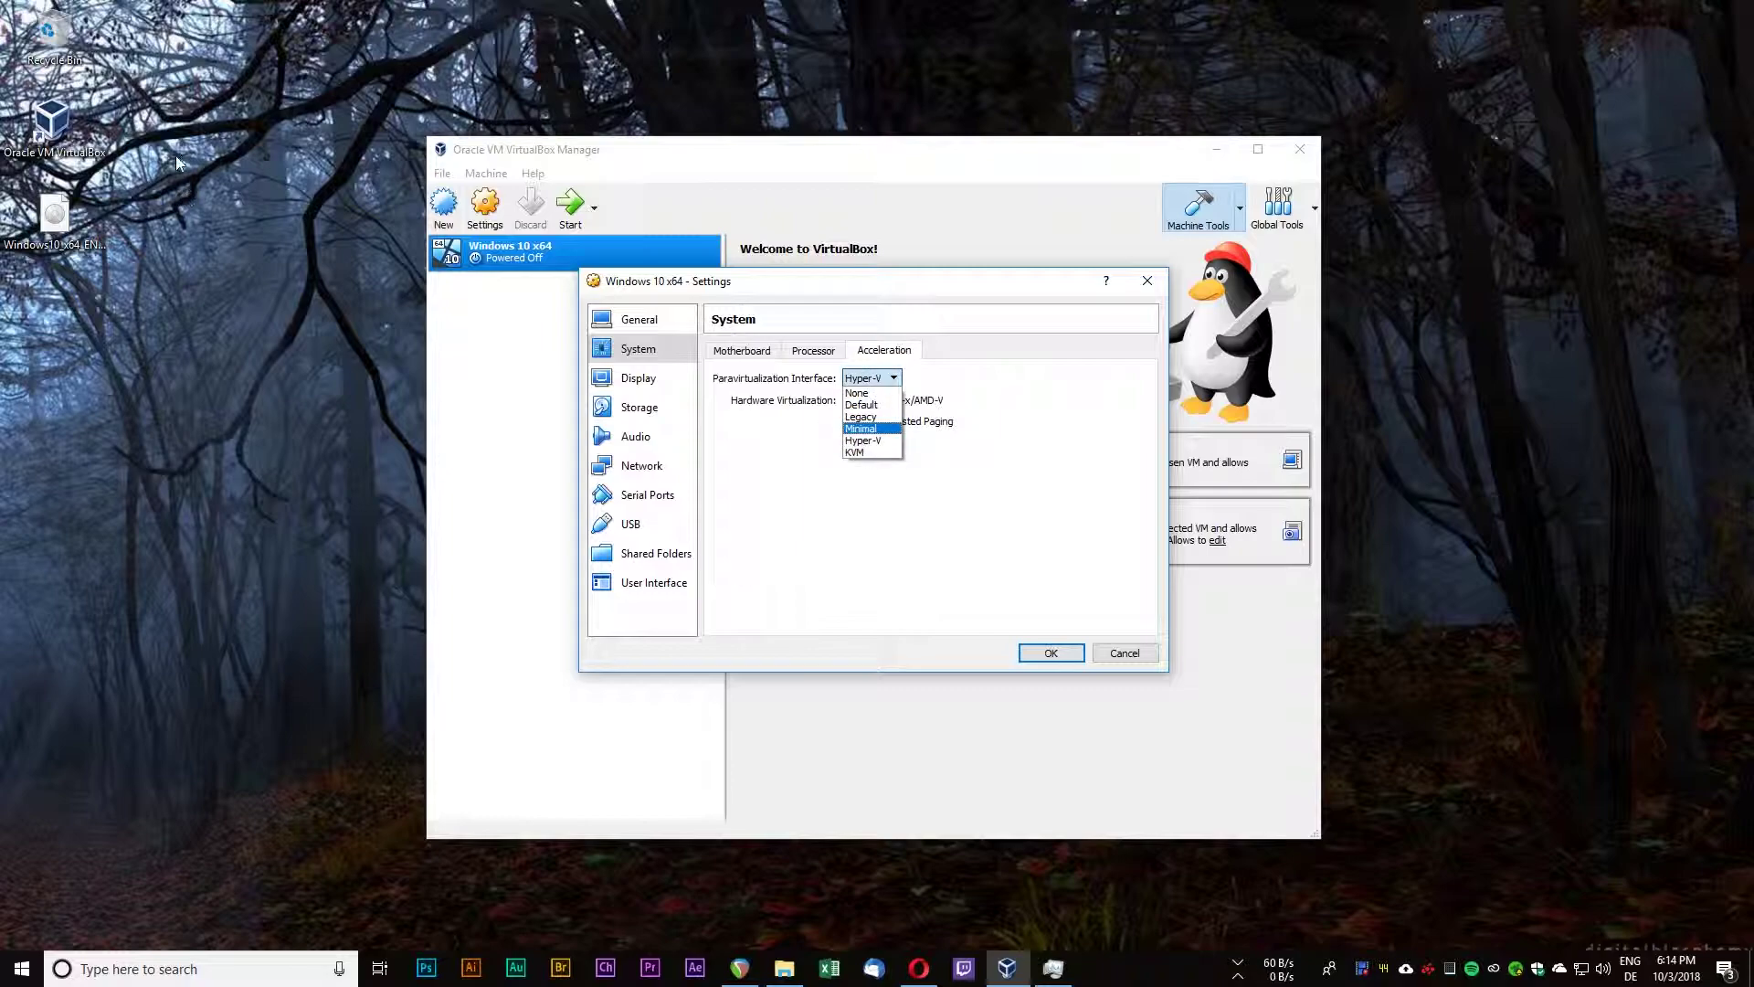
left_click(879, 446)
left_click(316, 318)
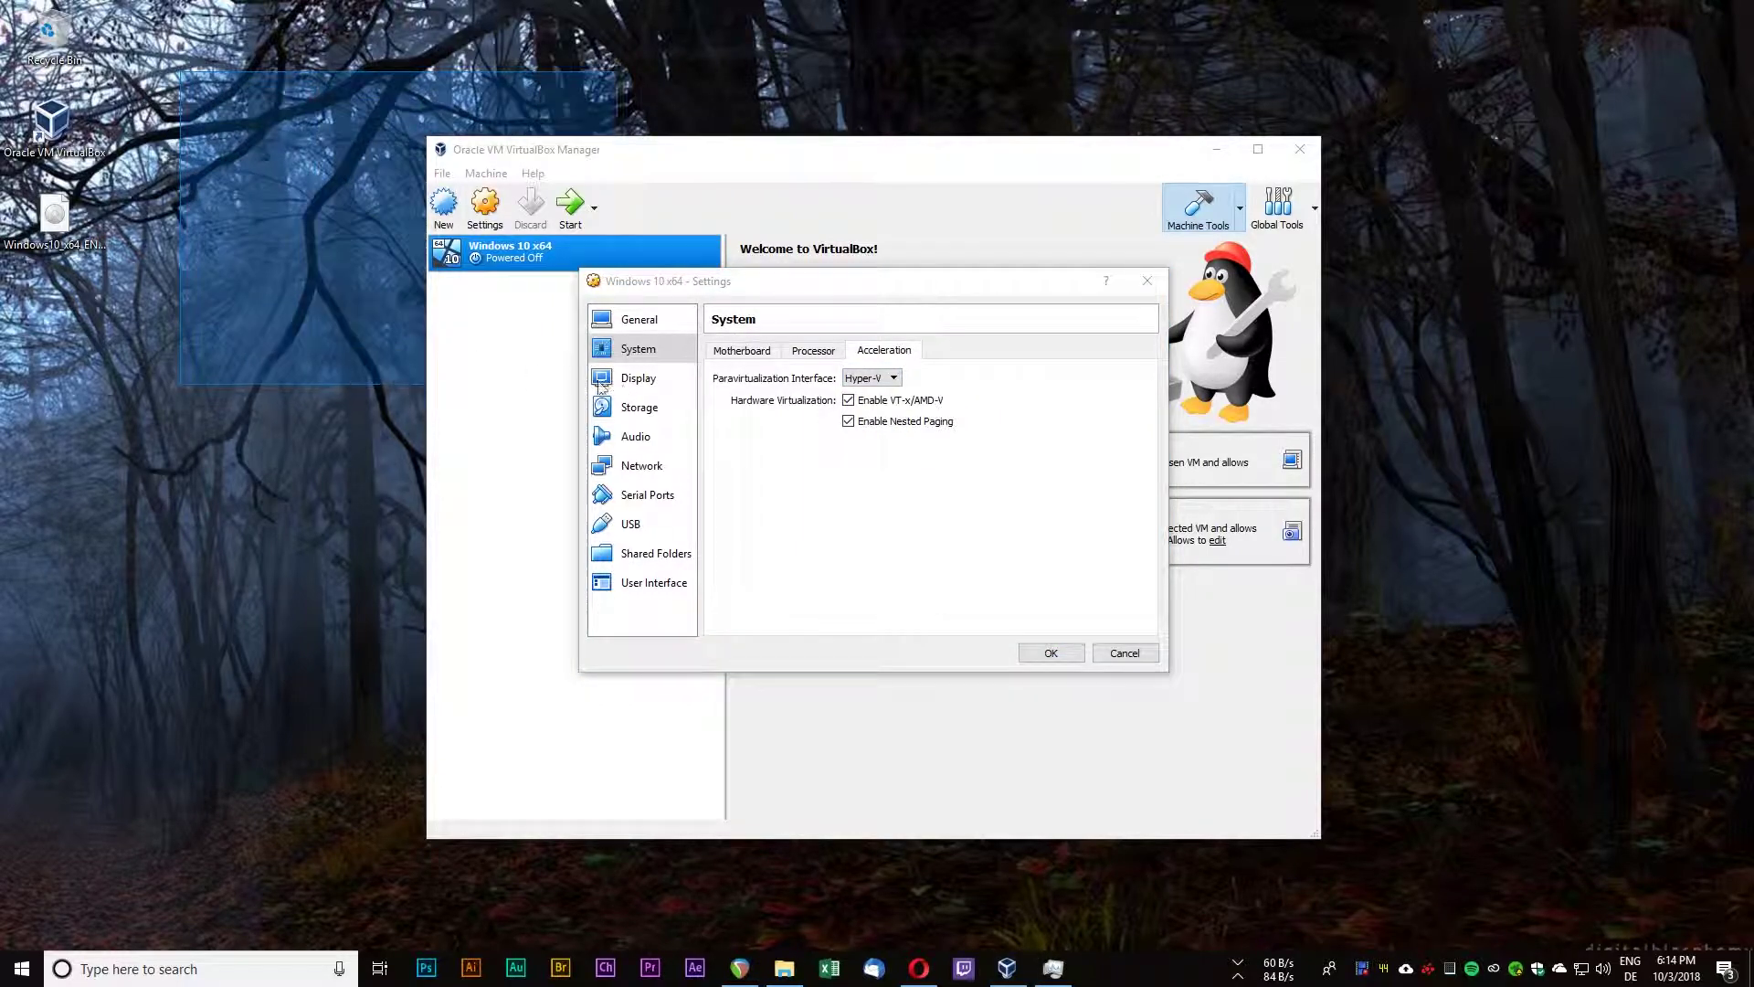
left_click(890, 379)
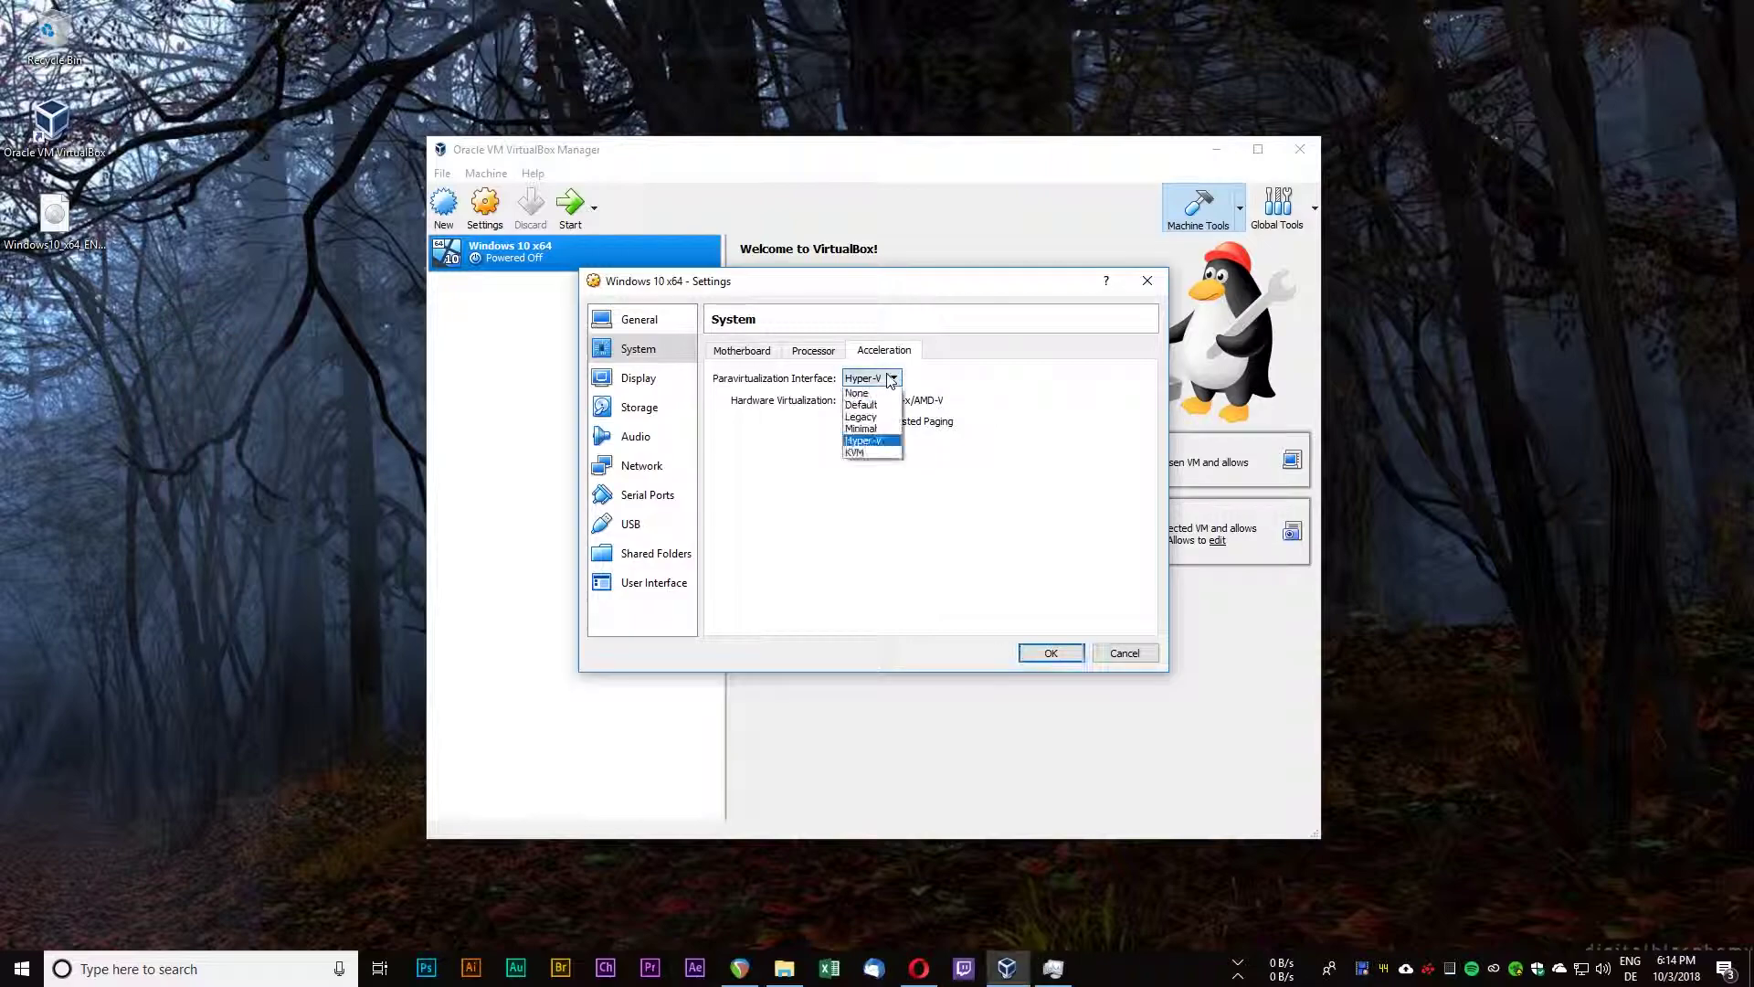
left_click(878, 441)
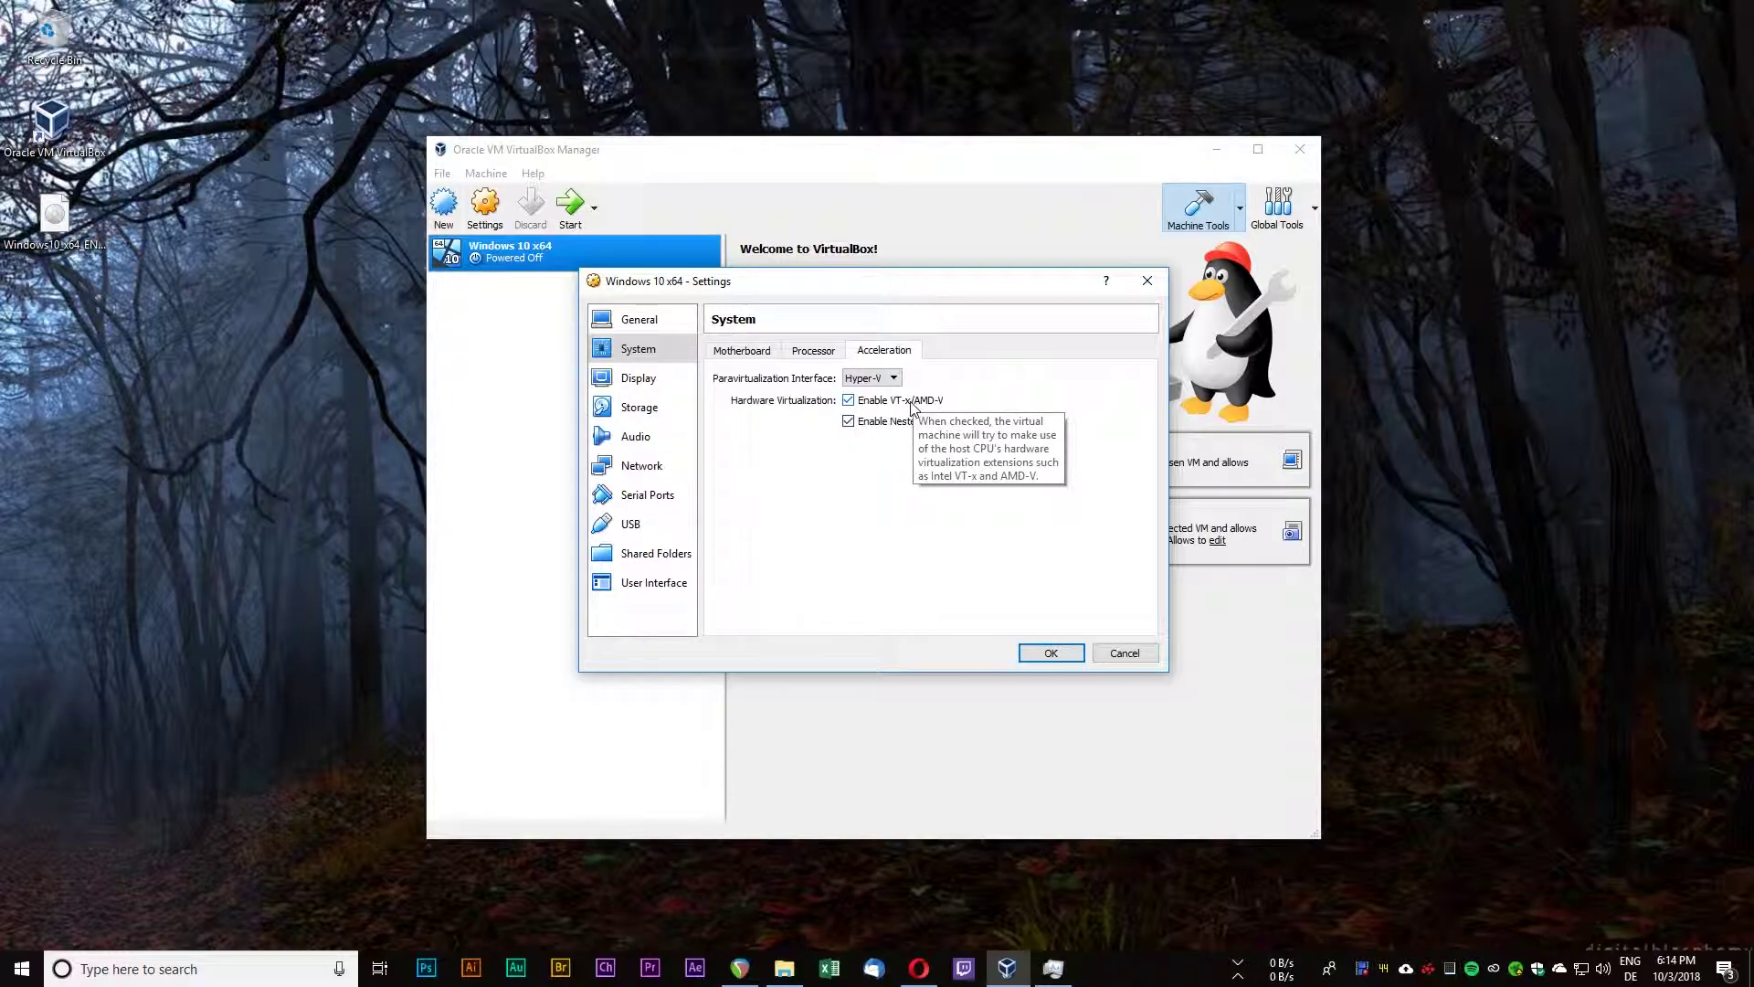
- Enable 3D and 2D video acceleration, raise the video memory to 256 MB, and save the machine's settings
left_click(674, 380)
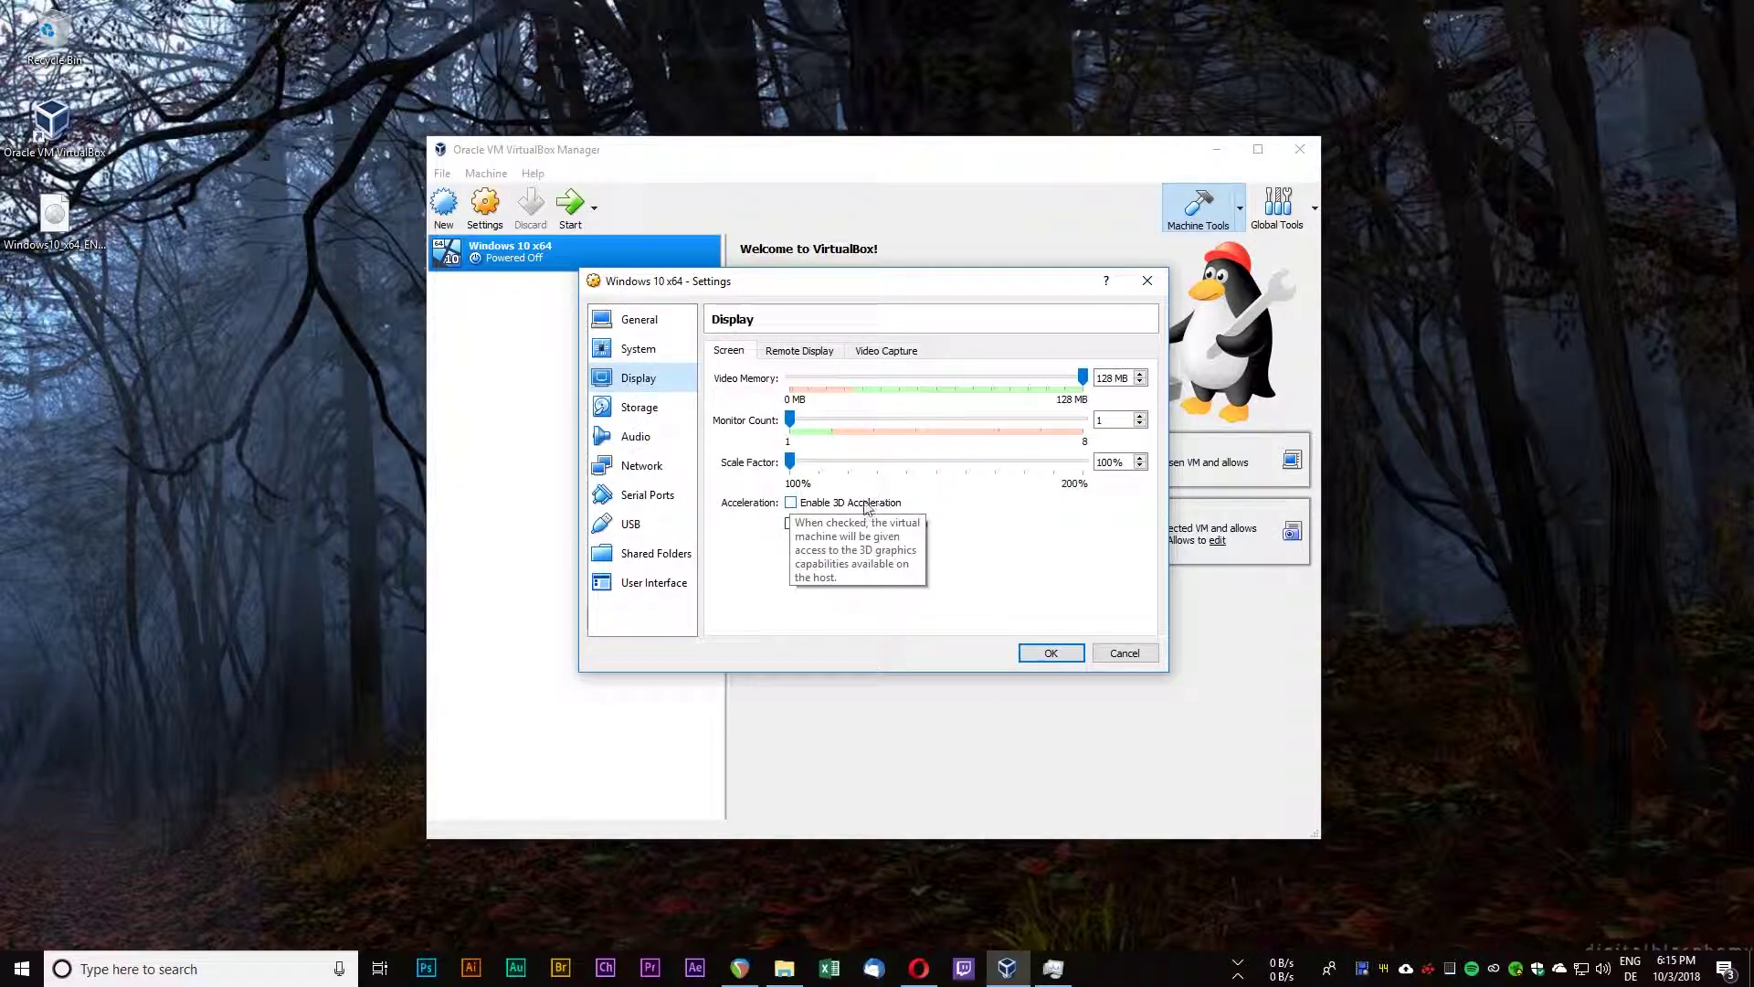
left_click(791, 503)
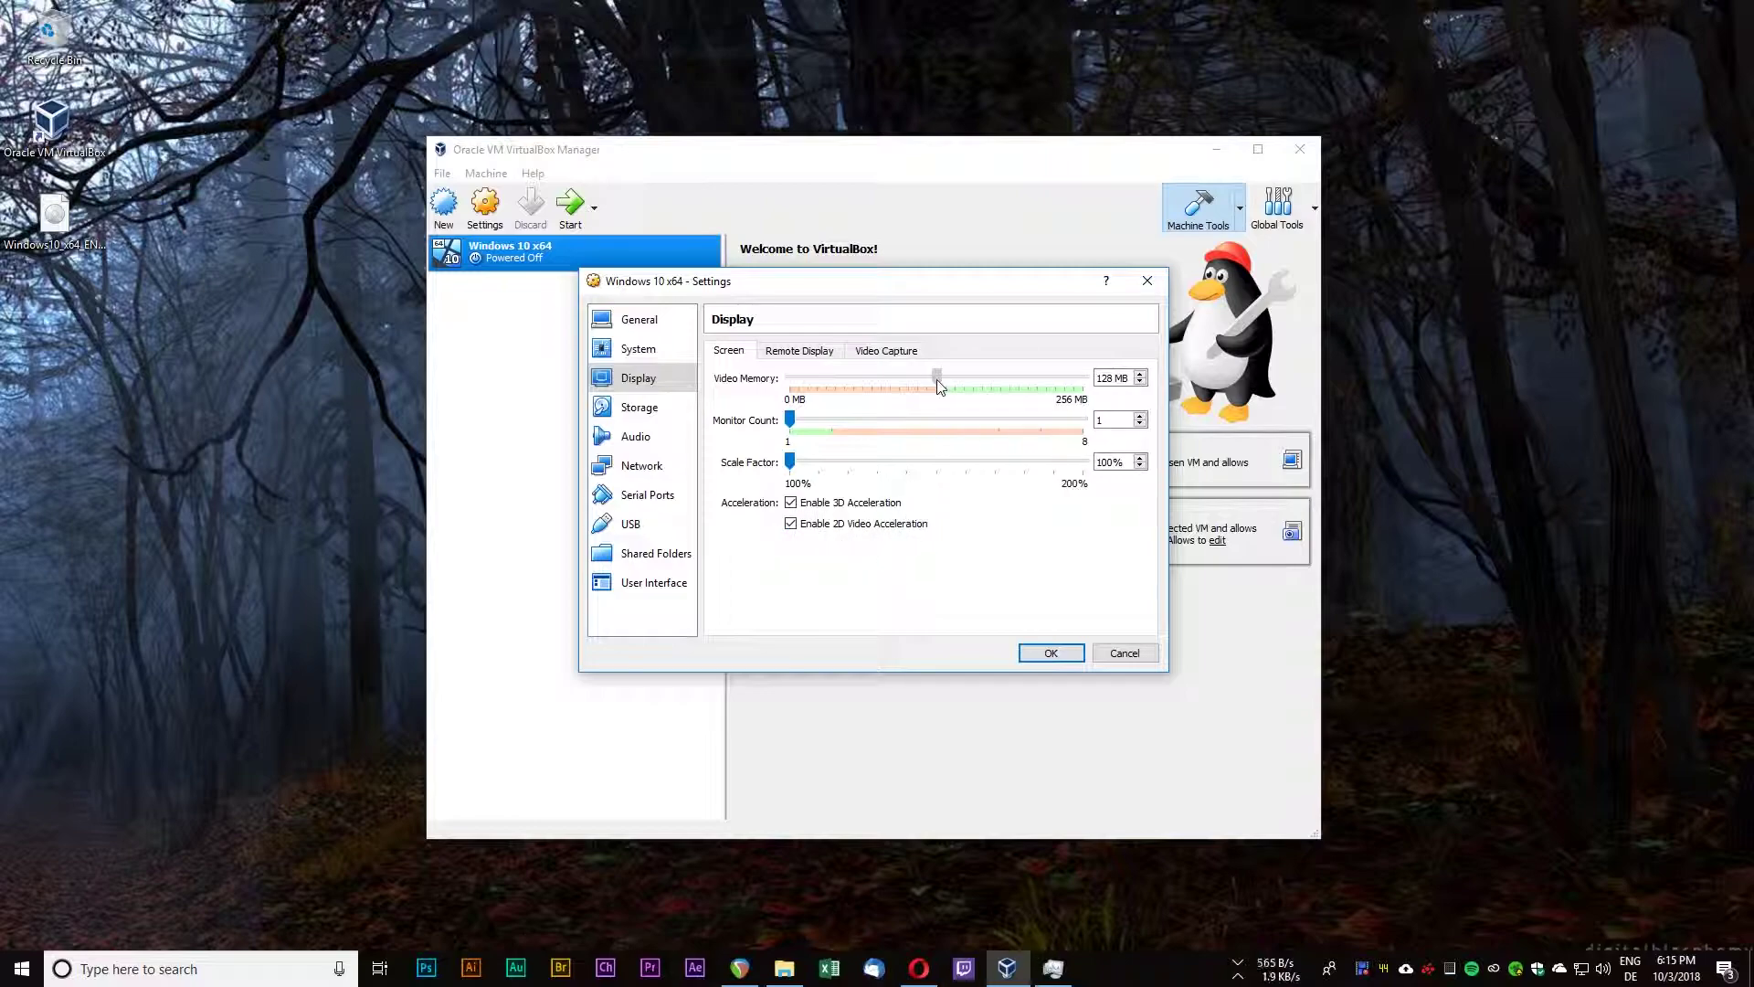
left_click_drag(937, 377, 1101, 397)
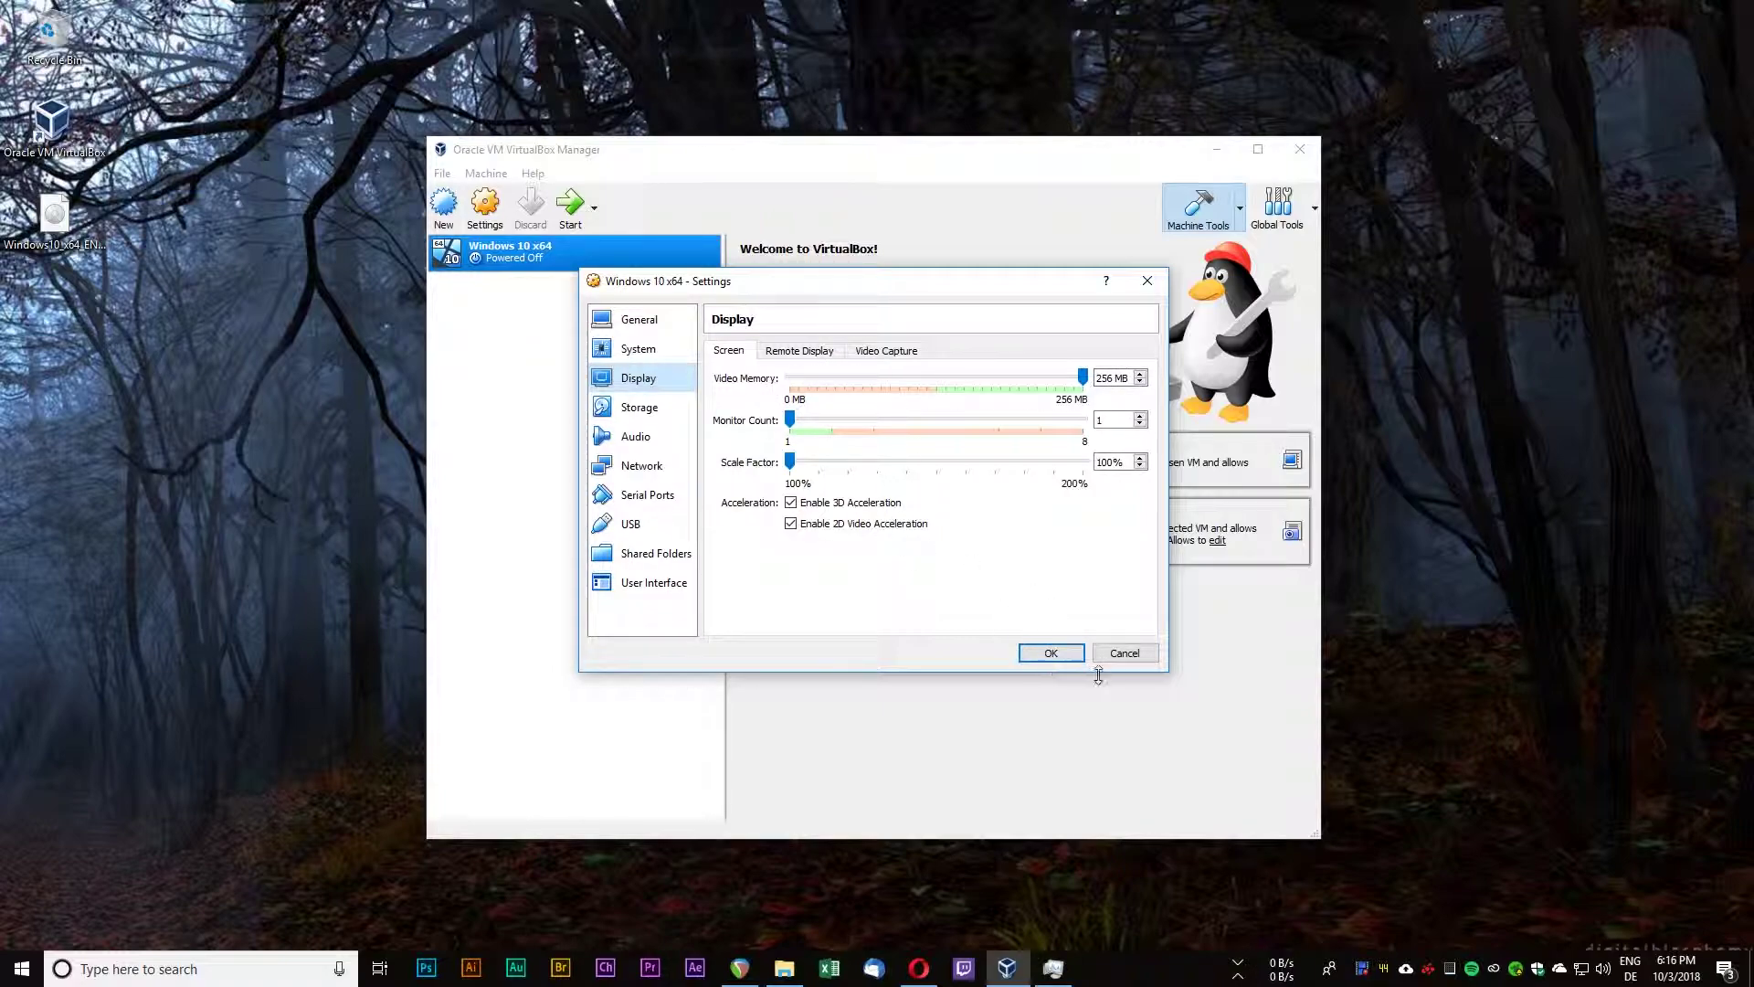
left_click(1050, 653)
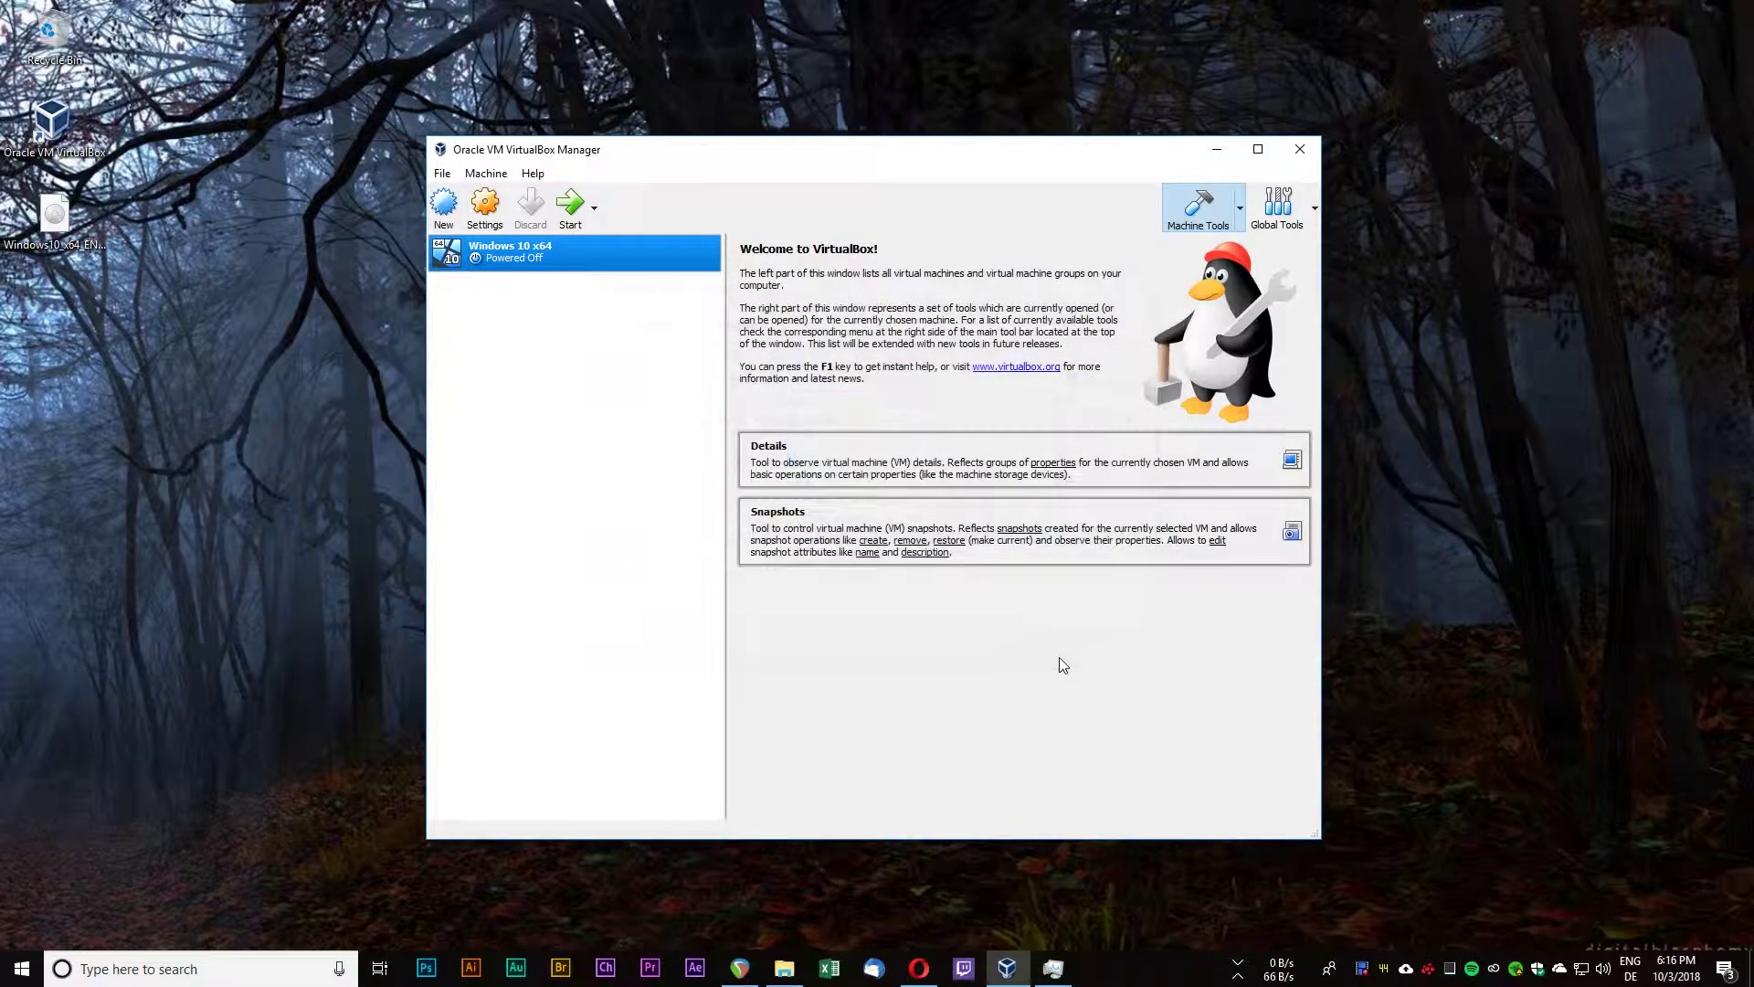
- Start the Windows 10 x64 virtual machine and try out its performance by opening, moving and closing File Explorer
left_click(573, 208)
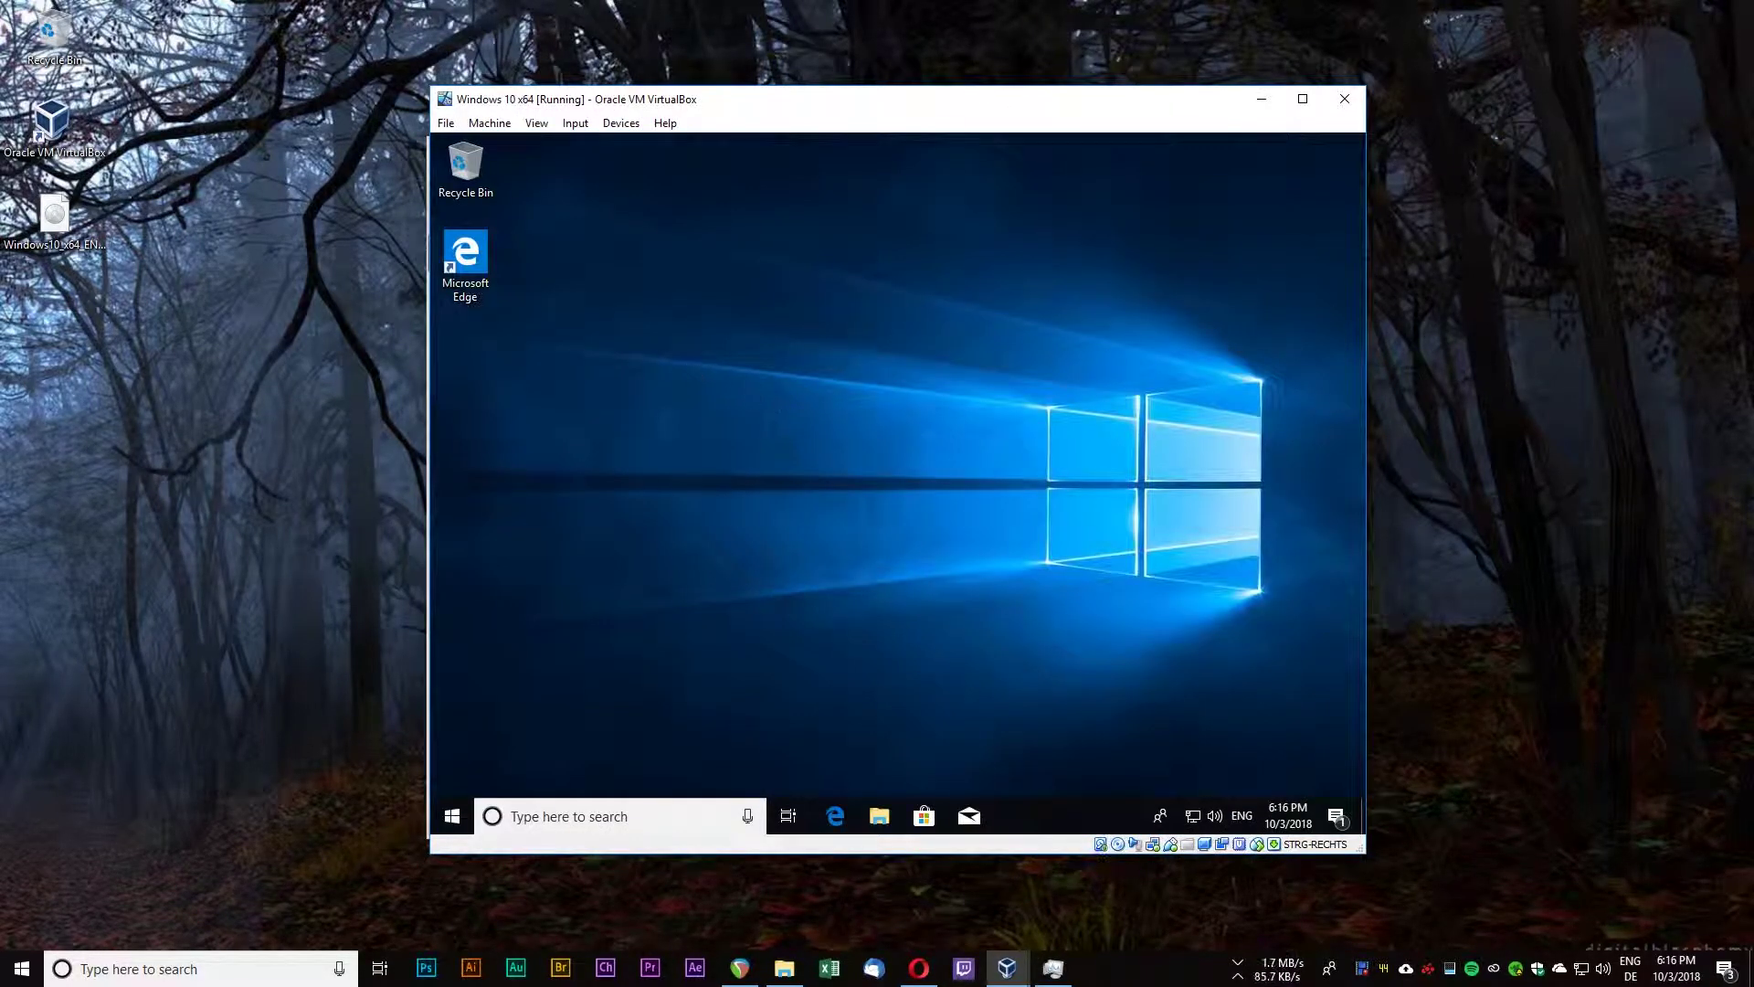
left_click(879, 815)
mouse_move(742, 206)
left_mouse_down()
mouse_move(859, 285)
mouse_move(773, 194)
mouse_move(786, 206)
mouse_move(731, 214)
mouse_move(762, 211)
mouse_move(759, 180)
mouse_move(713, 202)
left_mouse_up()
left_click(1224, 197)
- Insert the Guest Additions CD image into the running virtual machine
left_click(576, 124)
left_click(542, 215)
left_click(575, 124)
left_click(621, 124)
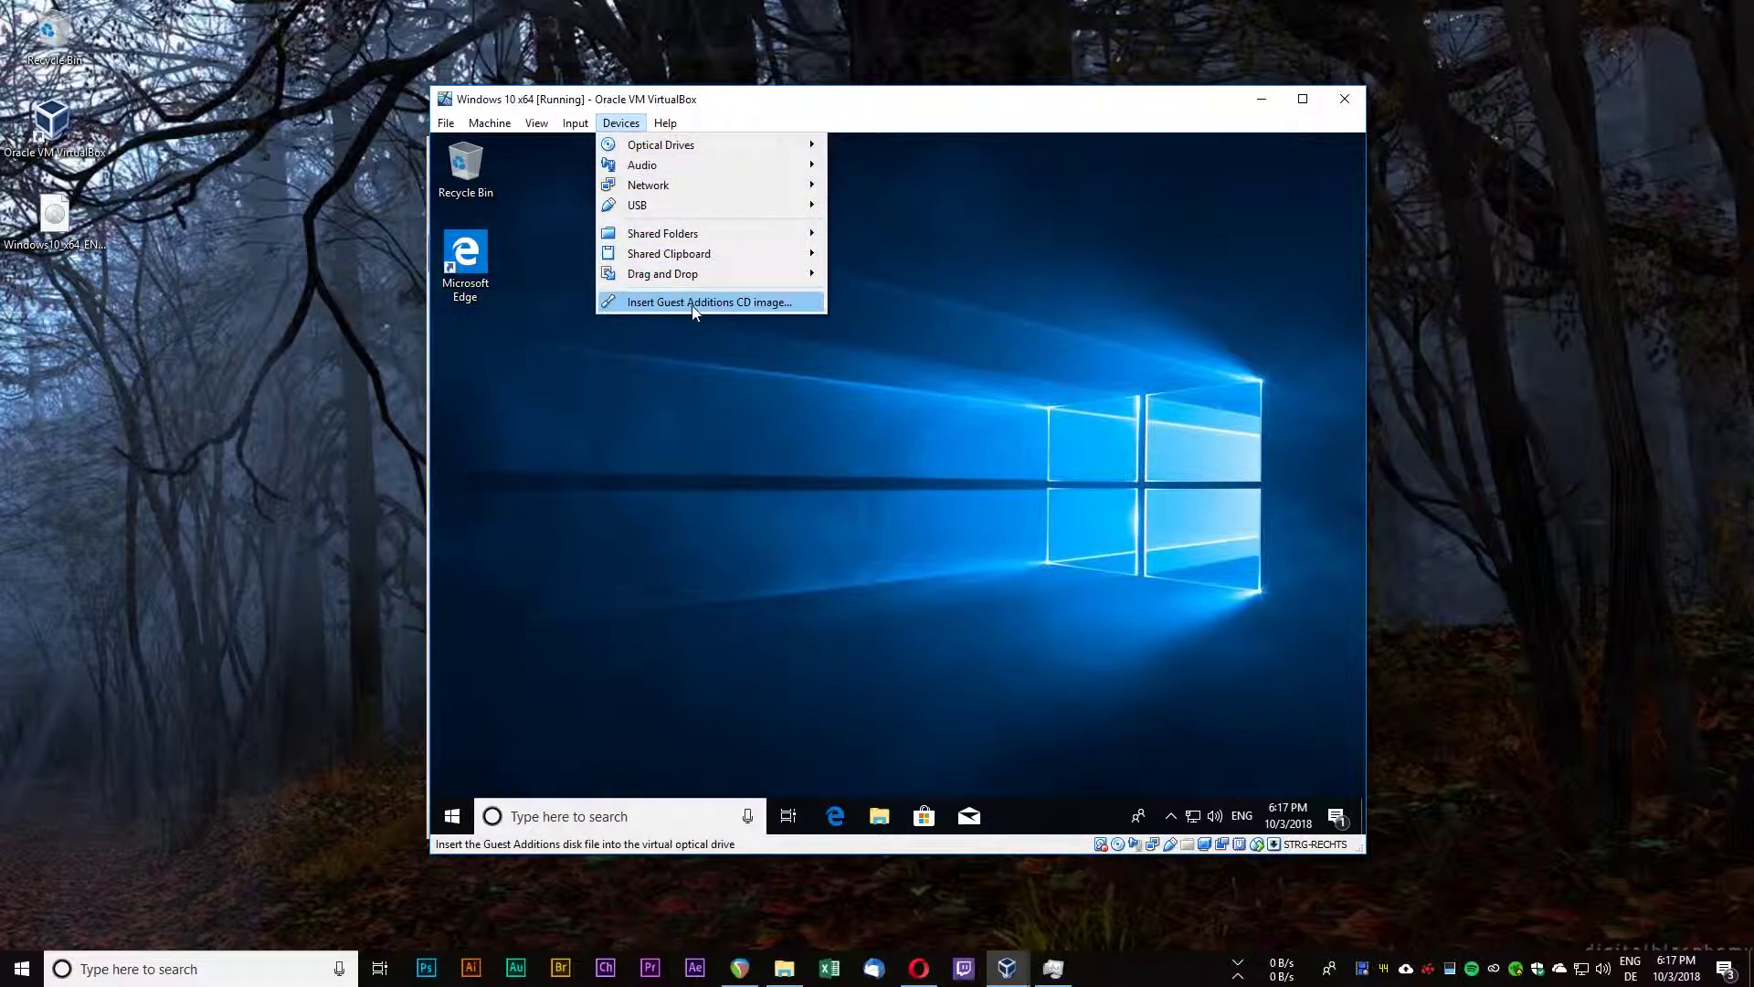
left_click(754, 305)
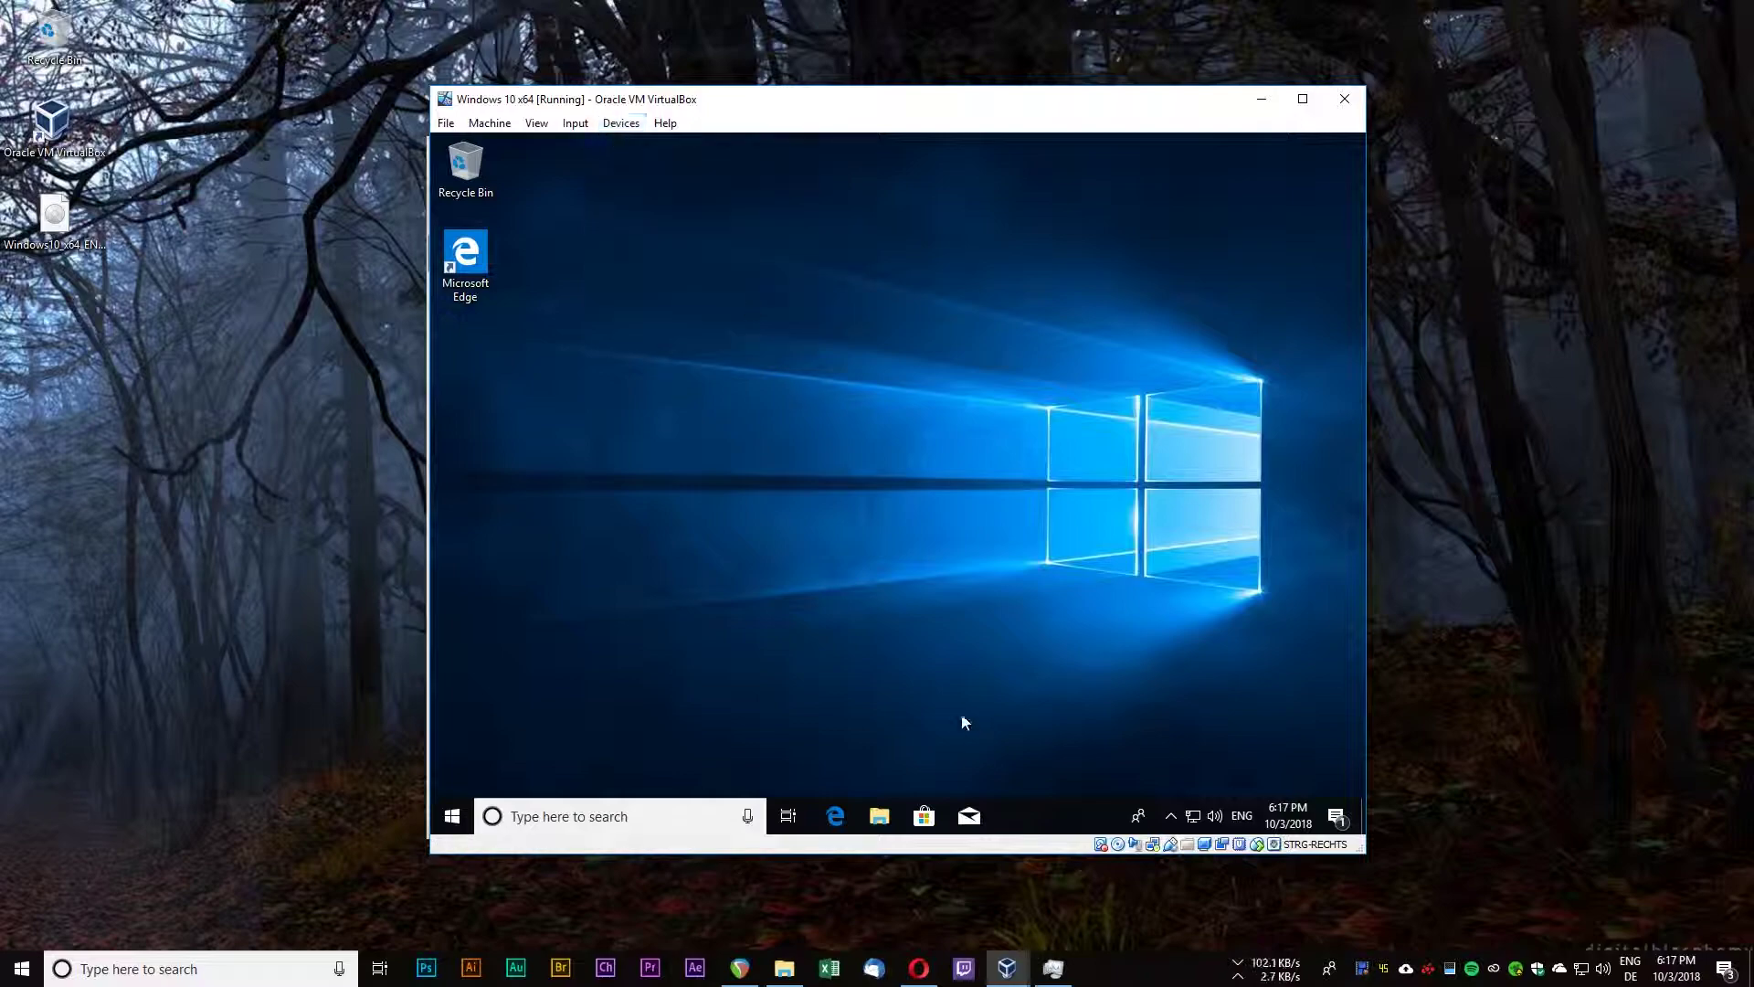
- Browse to the VirtualBox Guest Additions CD drive (D:) under This PC in the guest
left_click(878, 816)
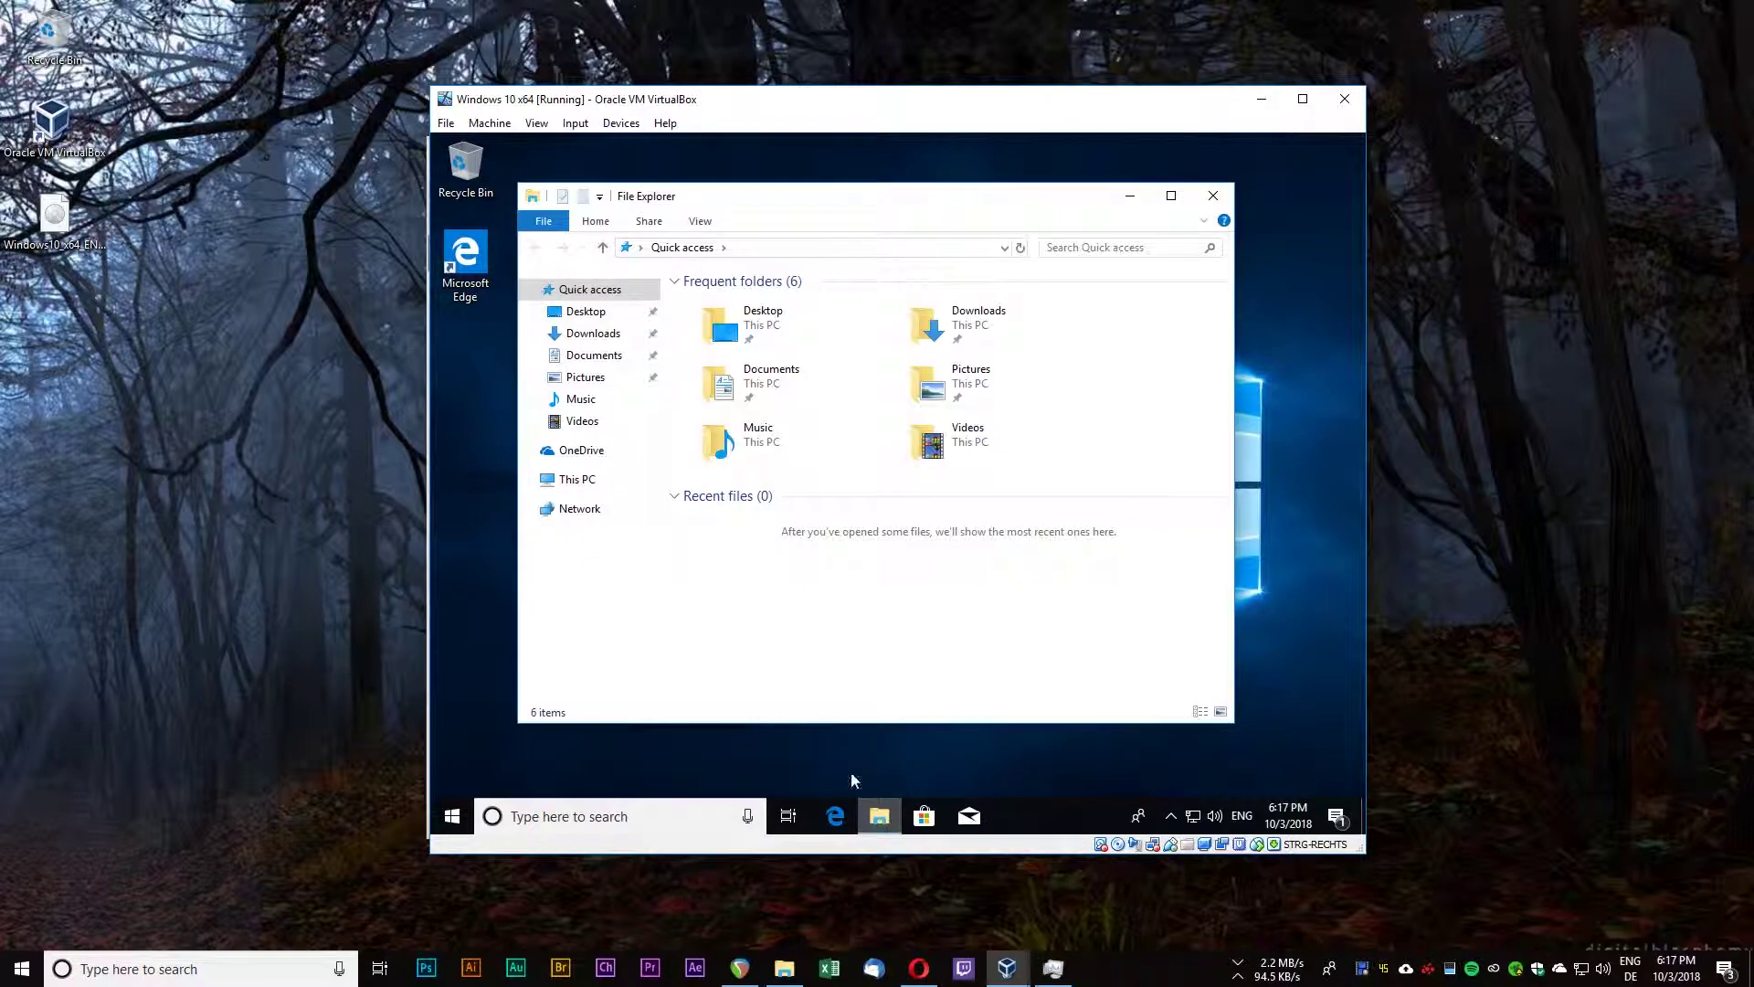
left_click(584, 480)
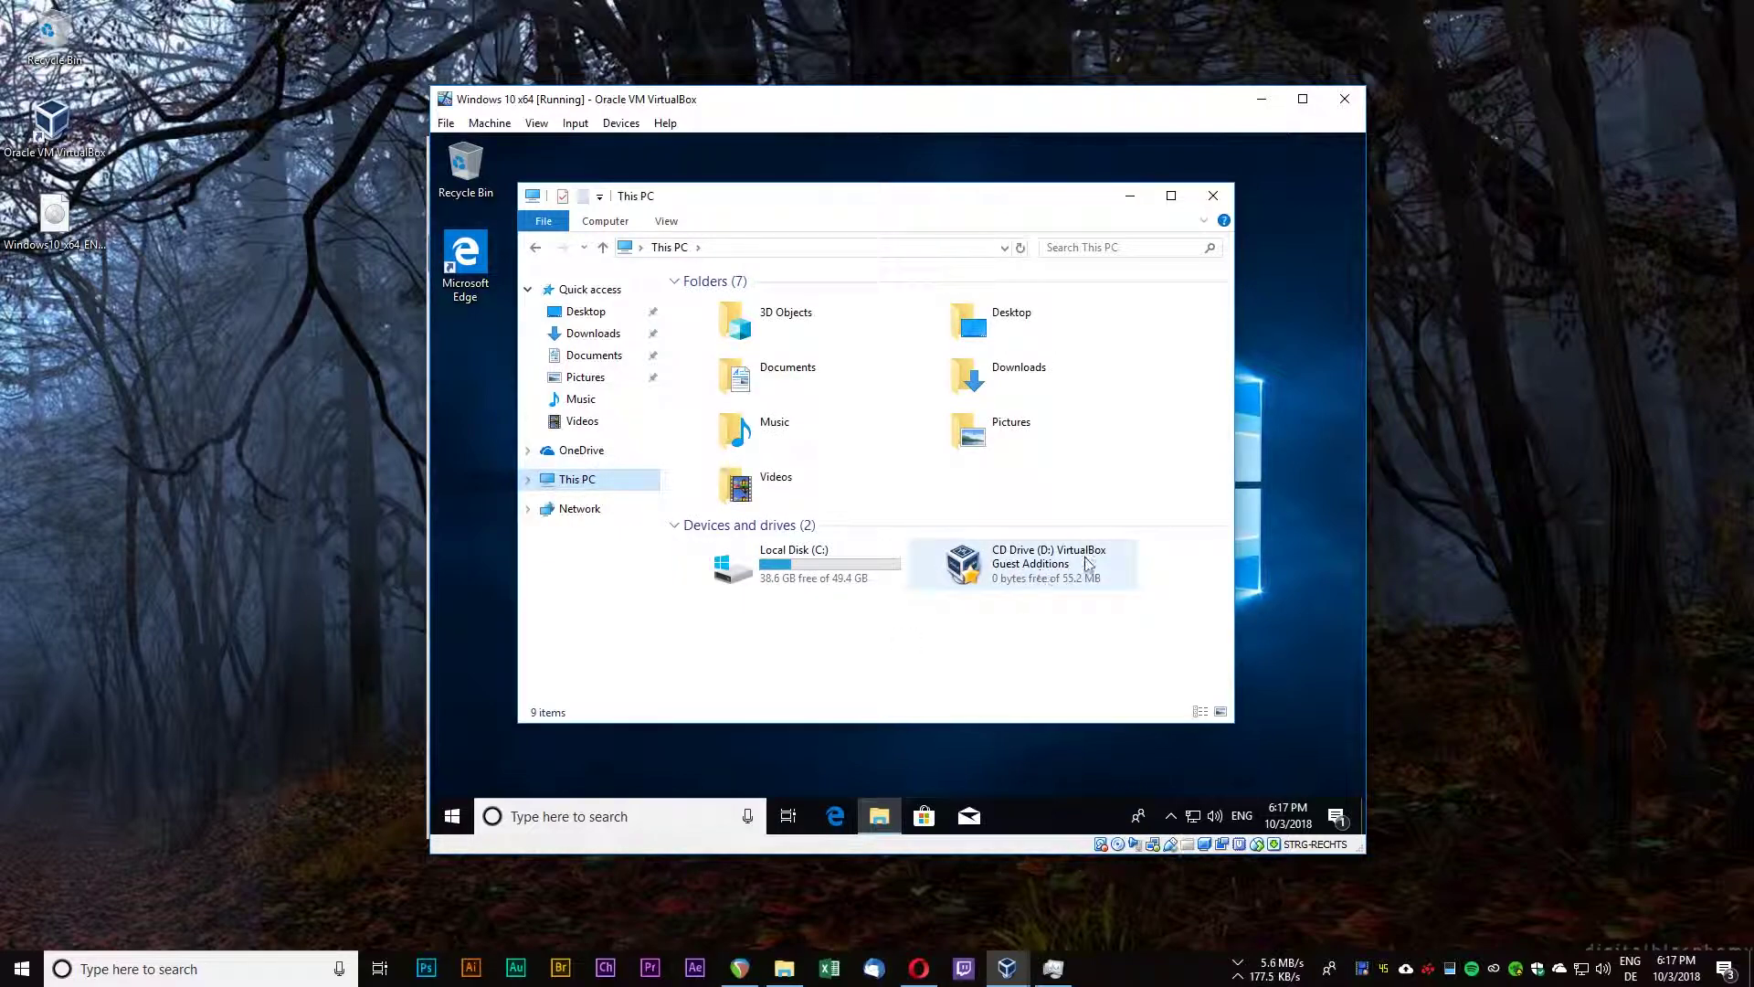
left_click(1039, 571)
double_click(1040, 571)
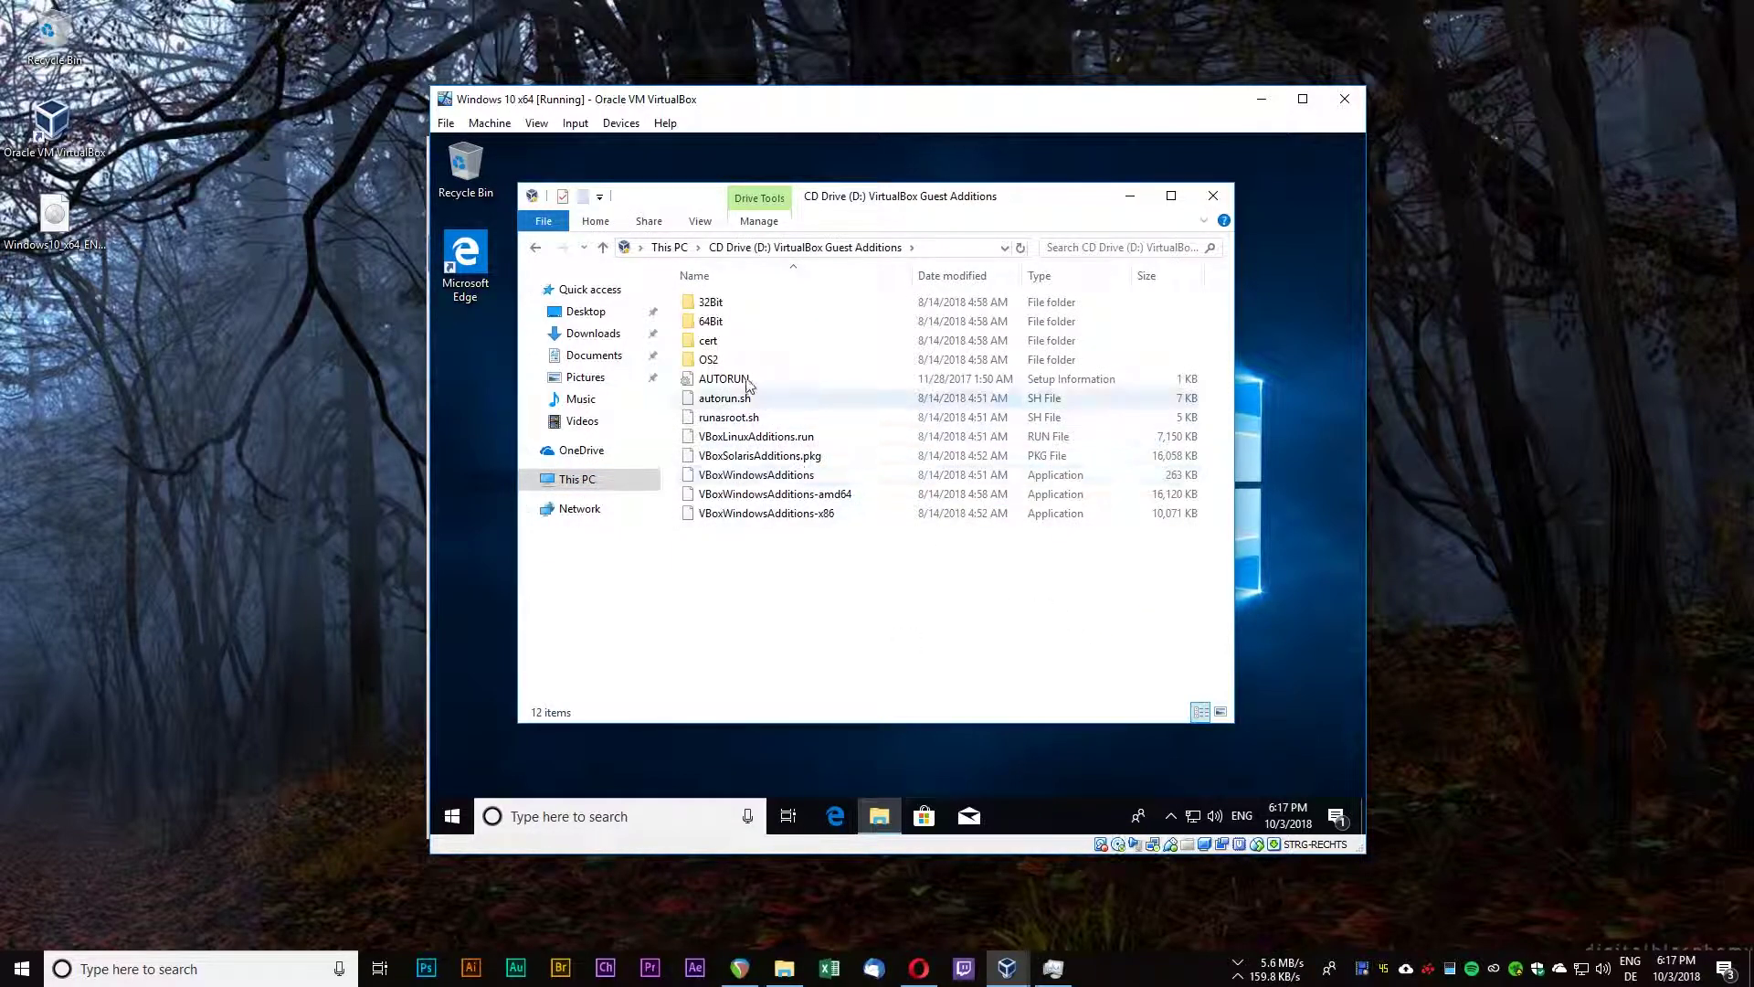
- Install the Guest Additions with VBoxWindowsAdditions and finish the setup with Reboot now
mouse_move(918, 202)
left_mouse_down()
mouse_move(951, 230)
mouse_move(922, 214)
left_mouse_up()
left_click(784, 487)
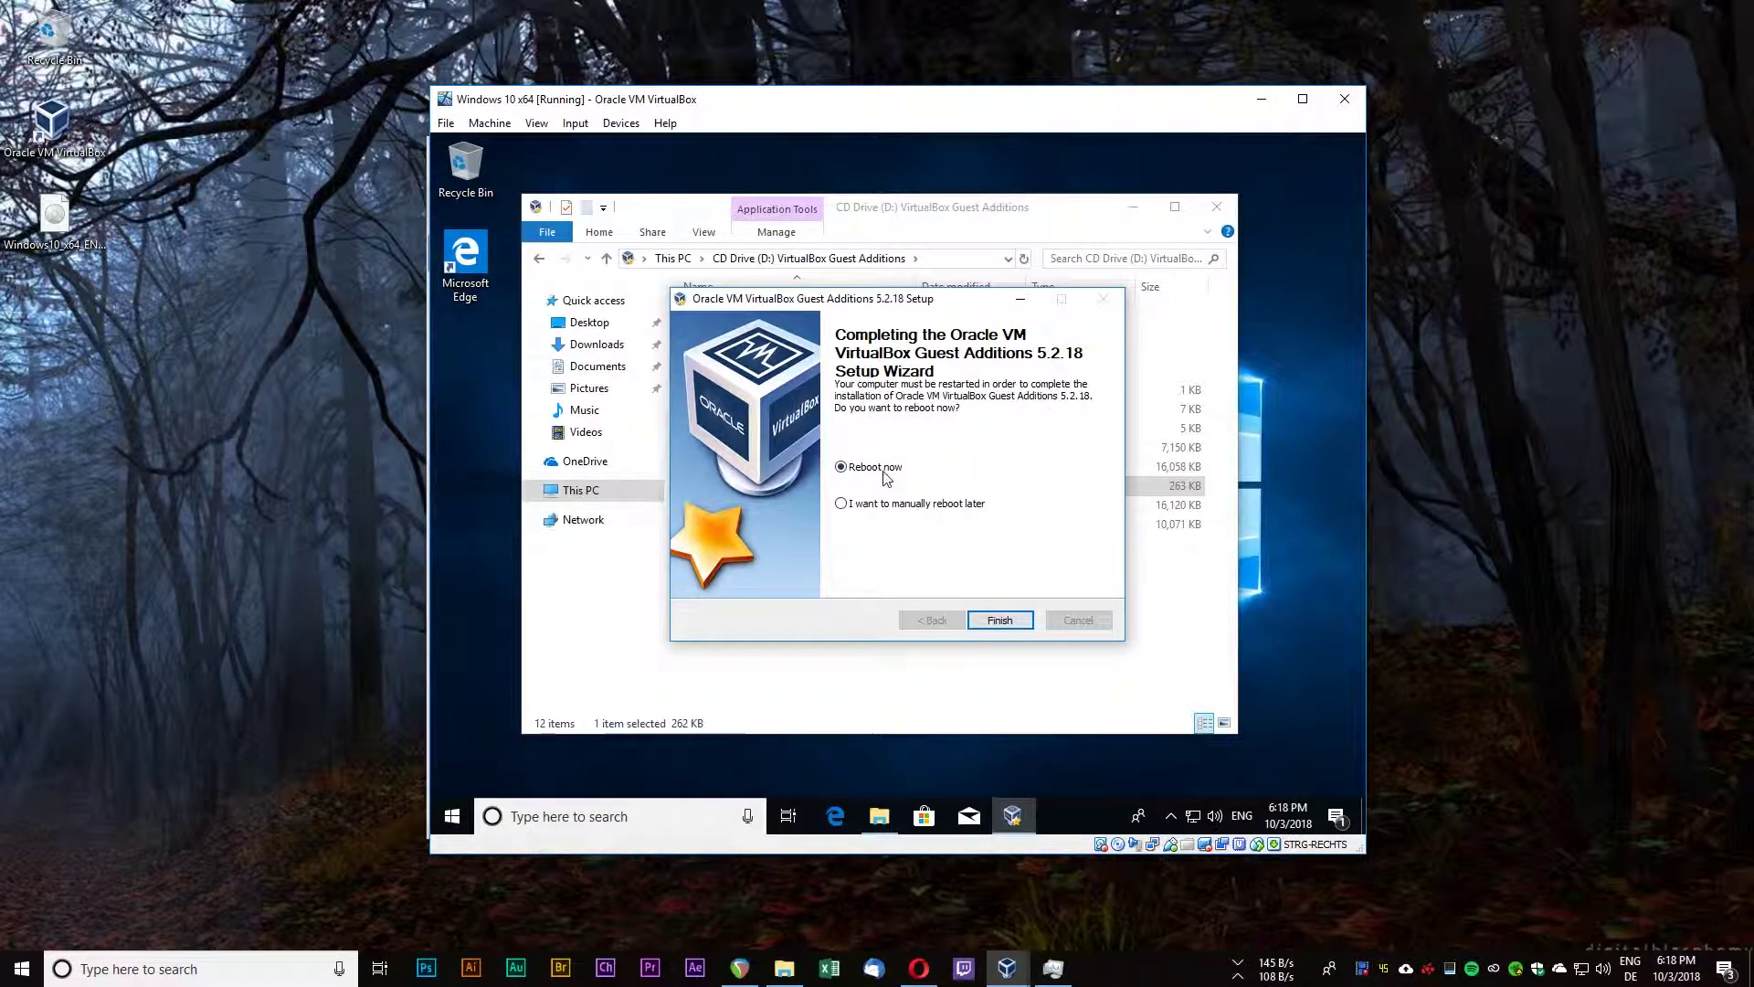
left_click(999, 620)
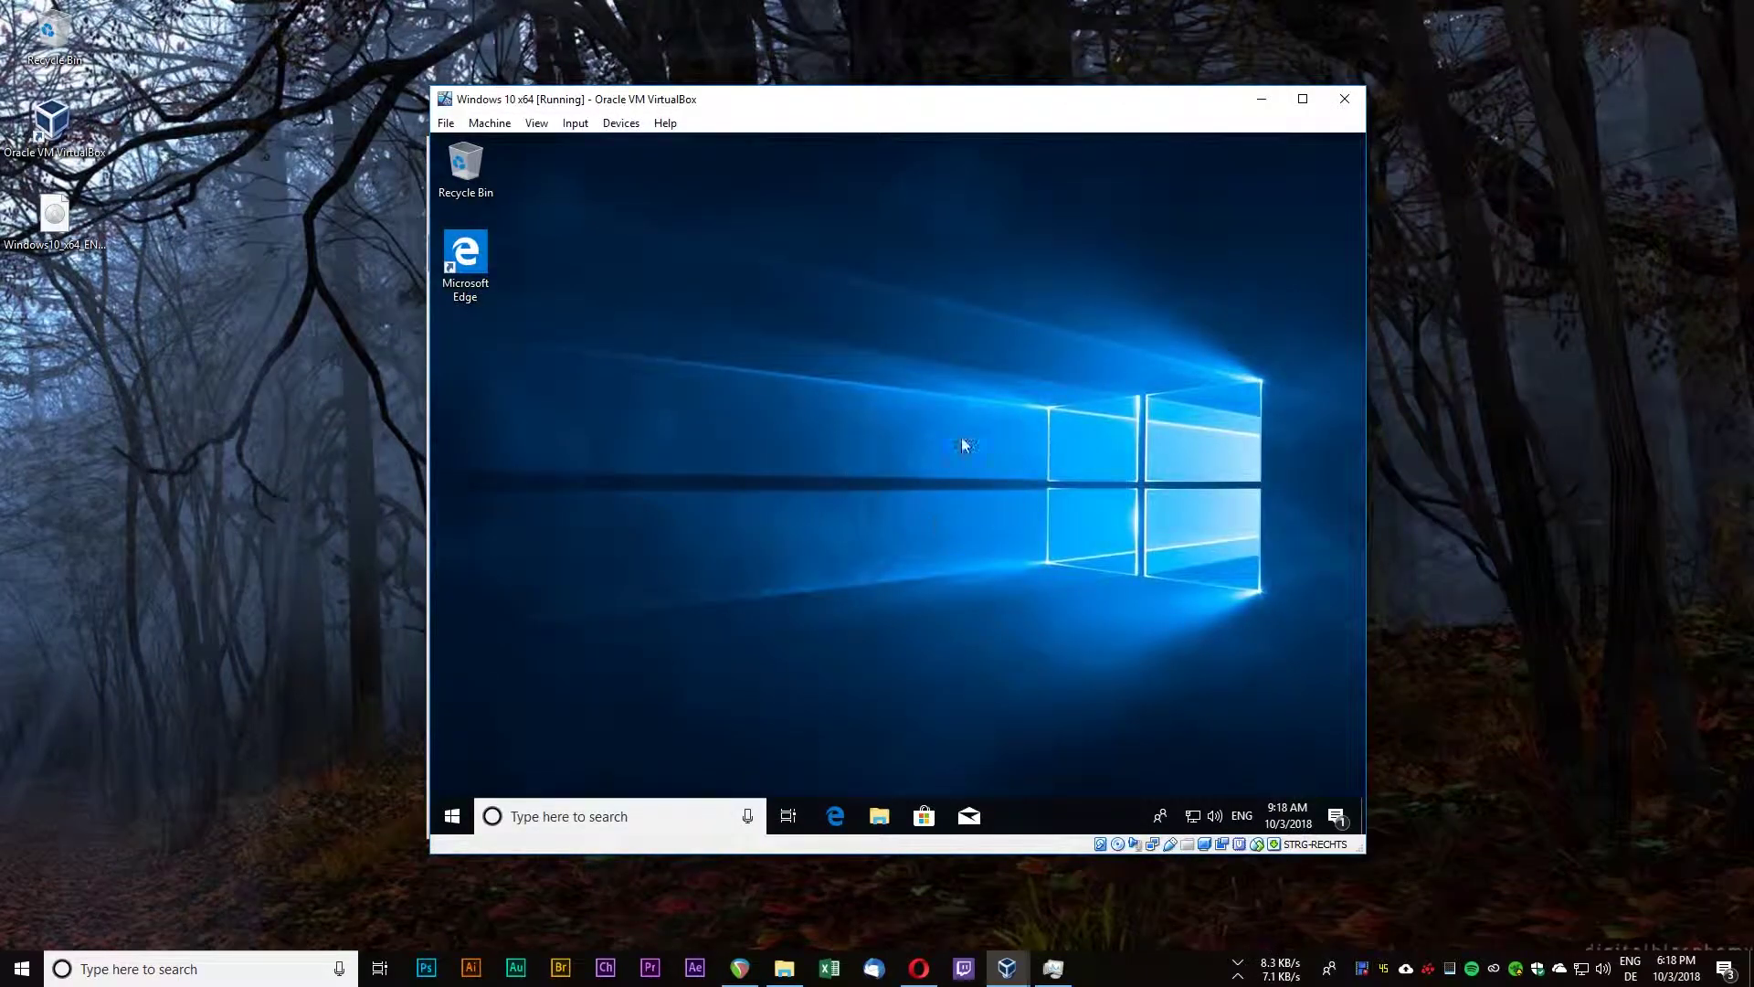
- Open File Explorer in the restarted guest and move its window around to check the responsiveness
left_click(878, 815)
left_click_drag(745, 208, 689, 176)
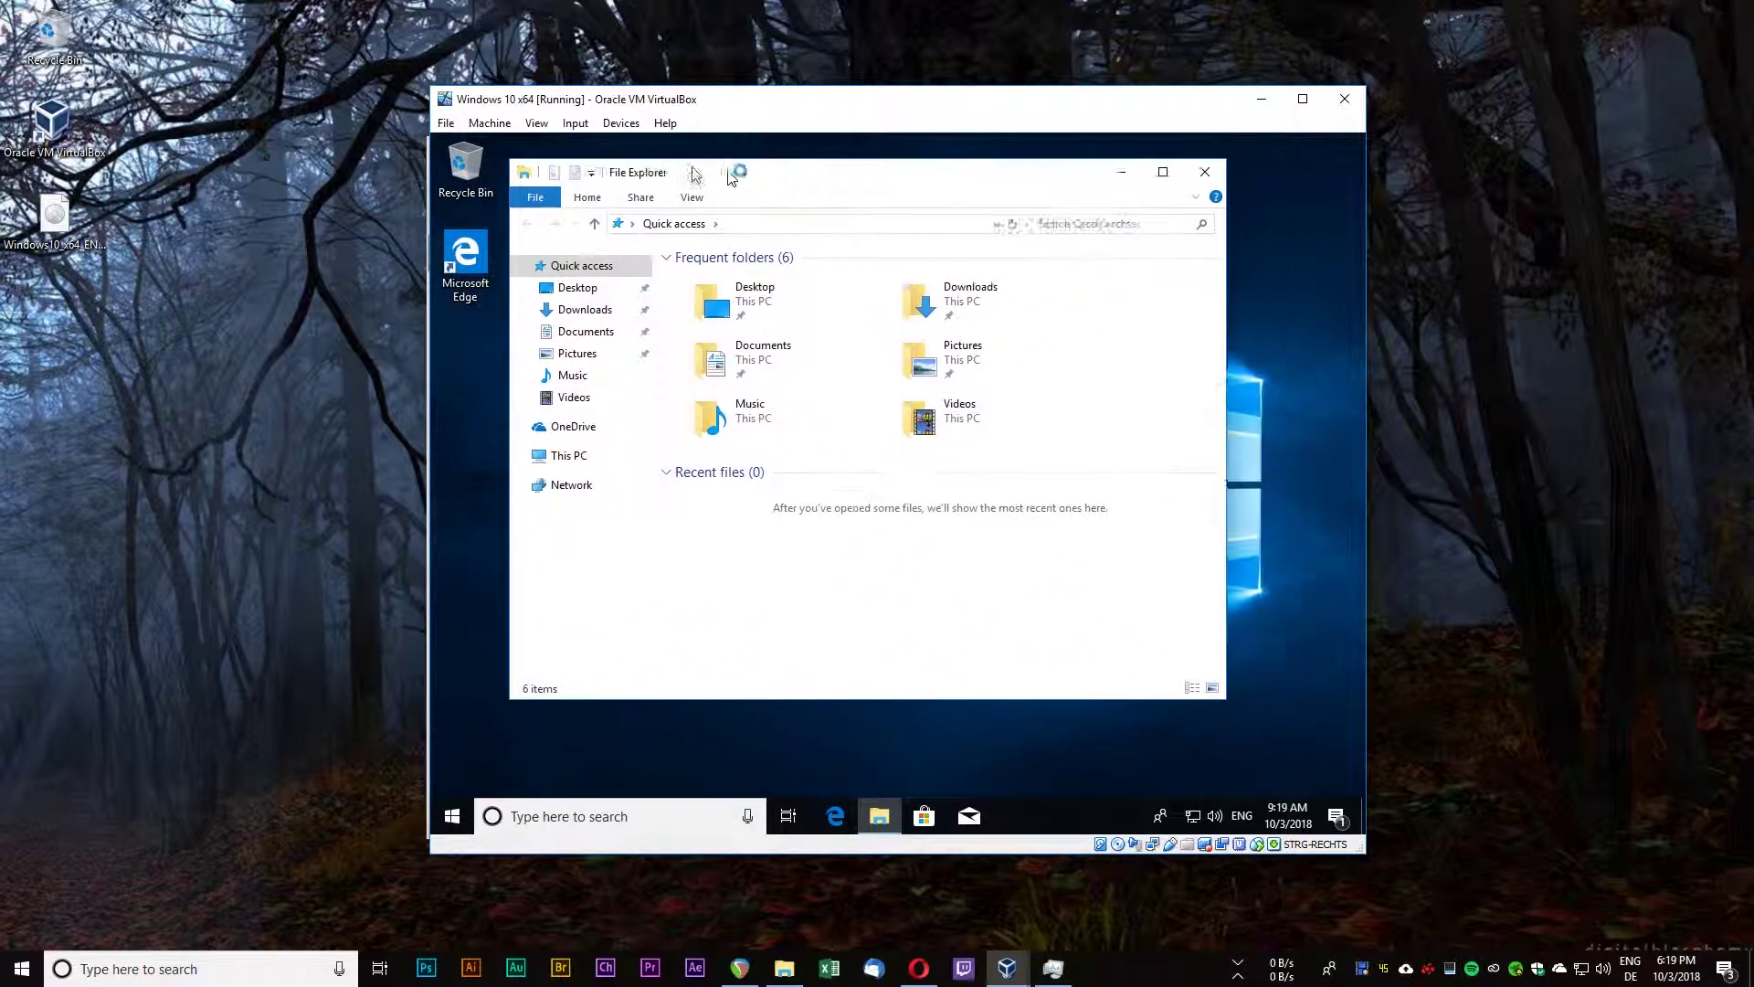
left_click_drag(756, 219, 682, 80)
- Switch the virtual machine to Full-screen Mode
left_click(289, 45)
left_click(289, 44)
left_click(335, 45)
left_click(576, 546)
left_click(250, 47)
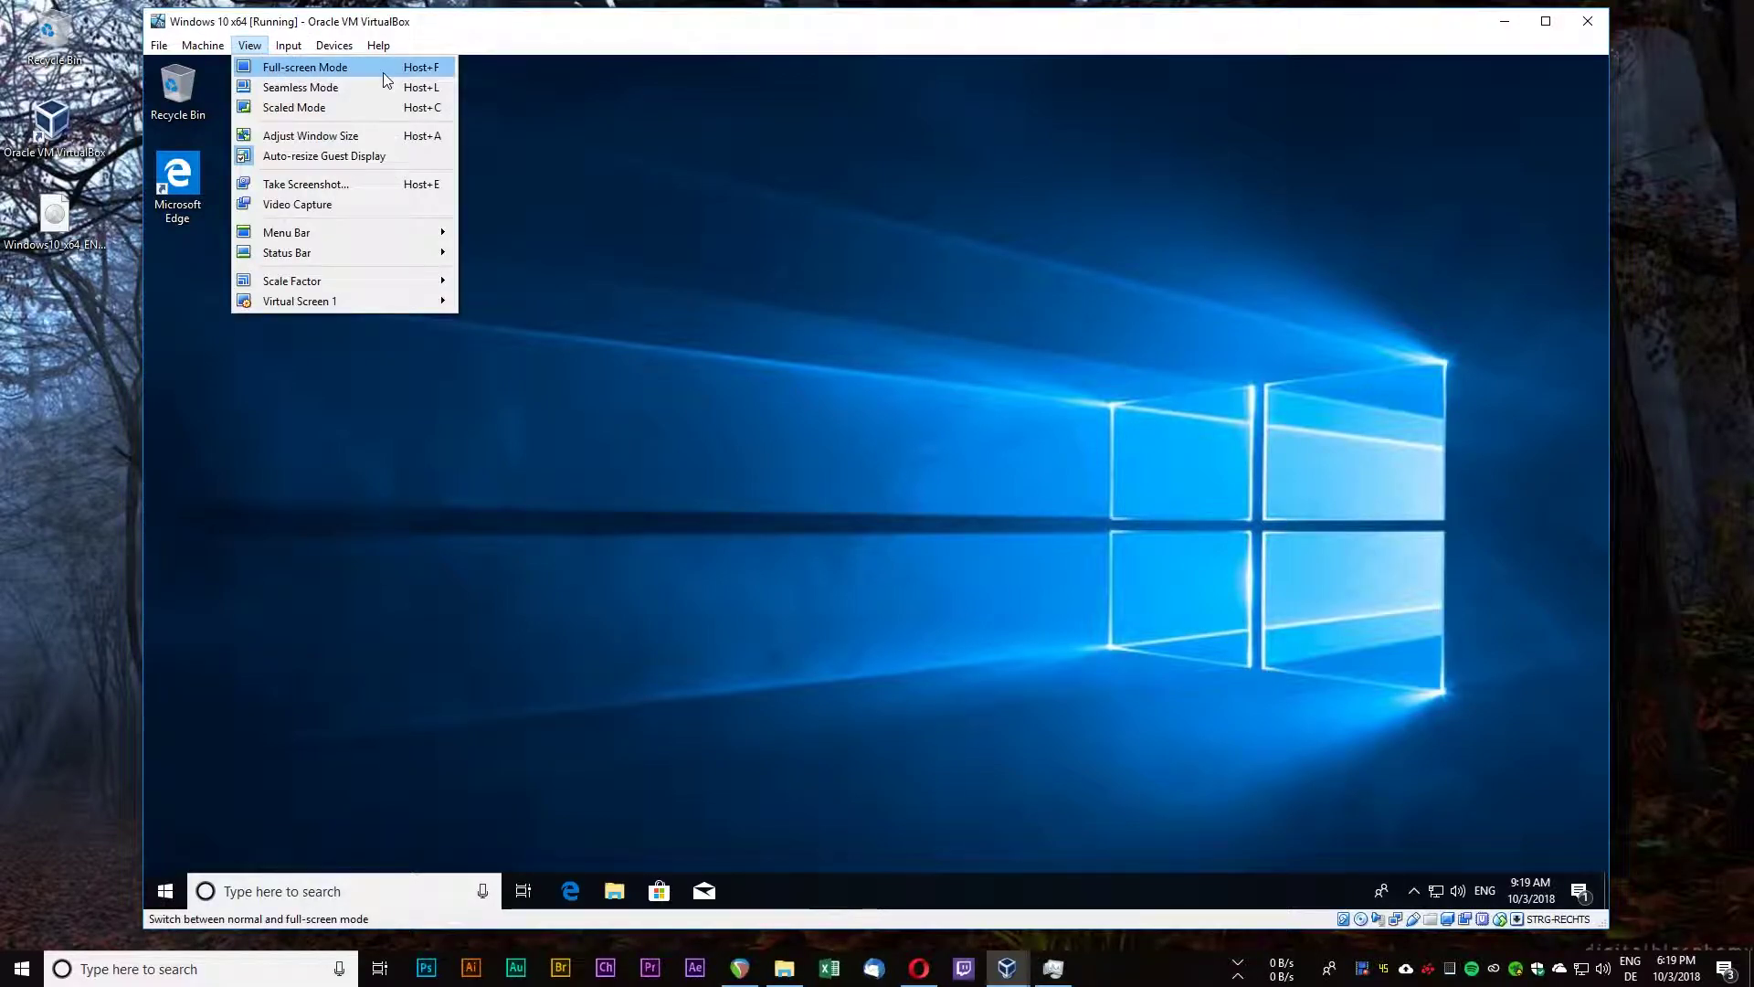
left_click(428, 79)
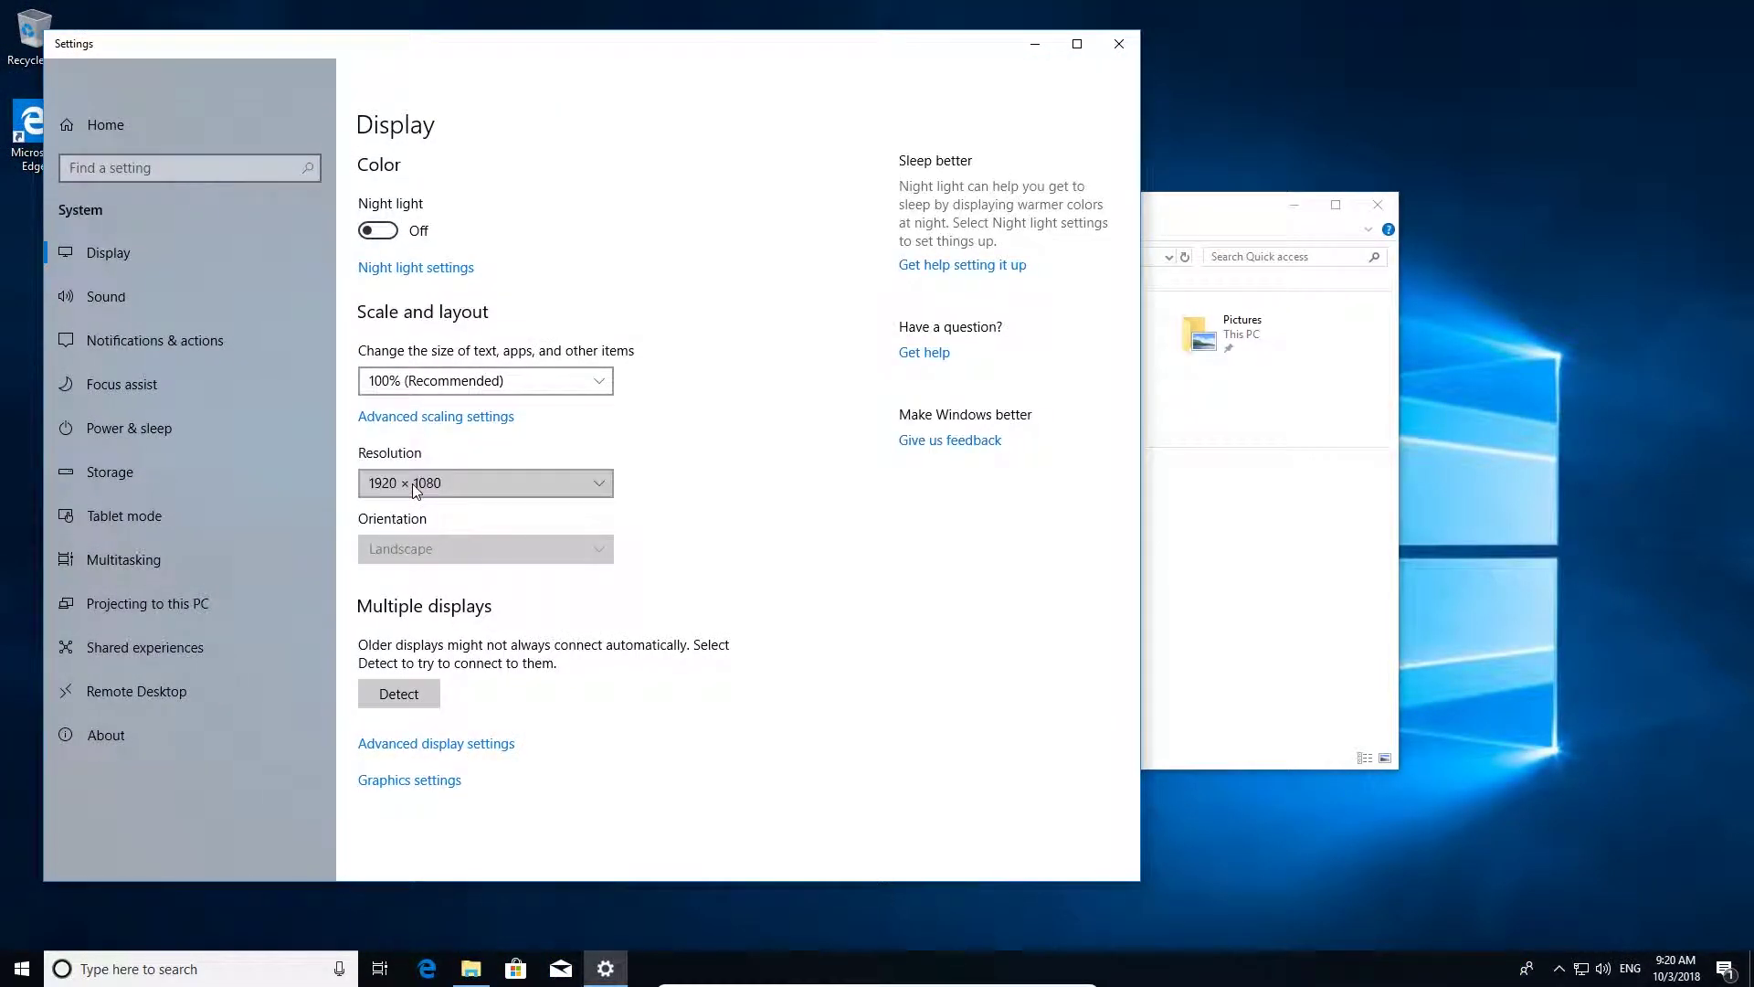
- Inspect the guest's display resolution setting, and close the Settings and File Explorer windows
left_click(413, 484)
left_click(399, 489)
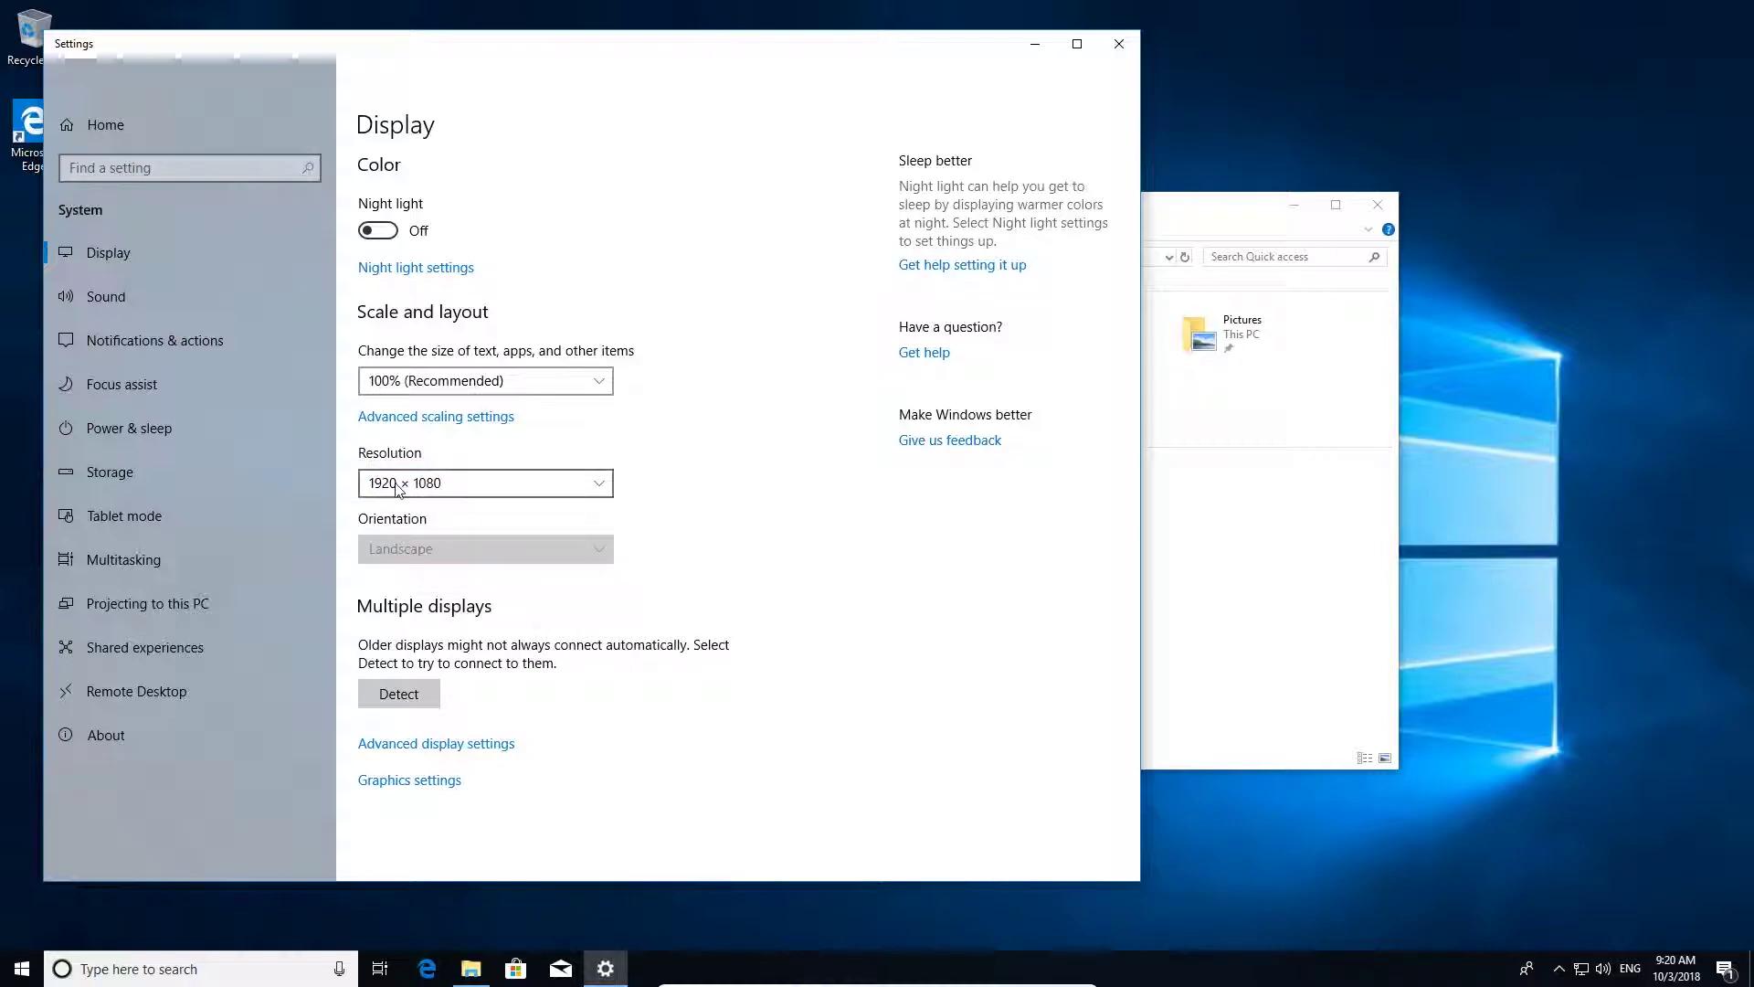
left_click(1119, 43)
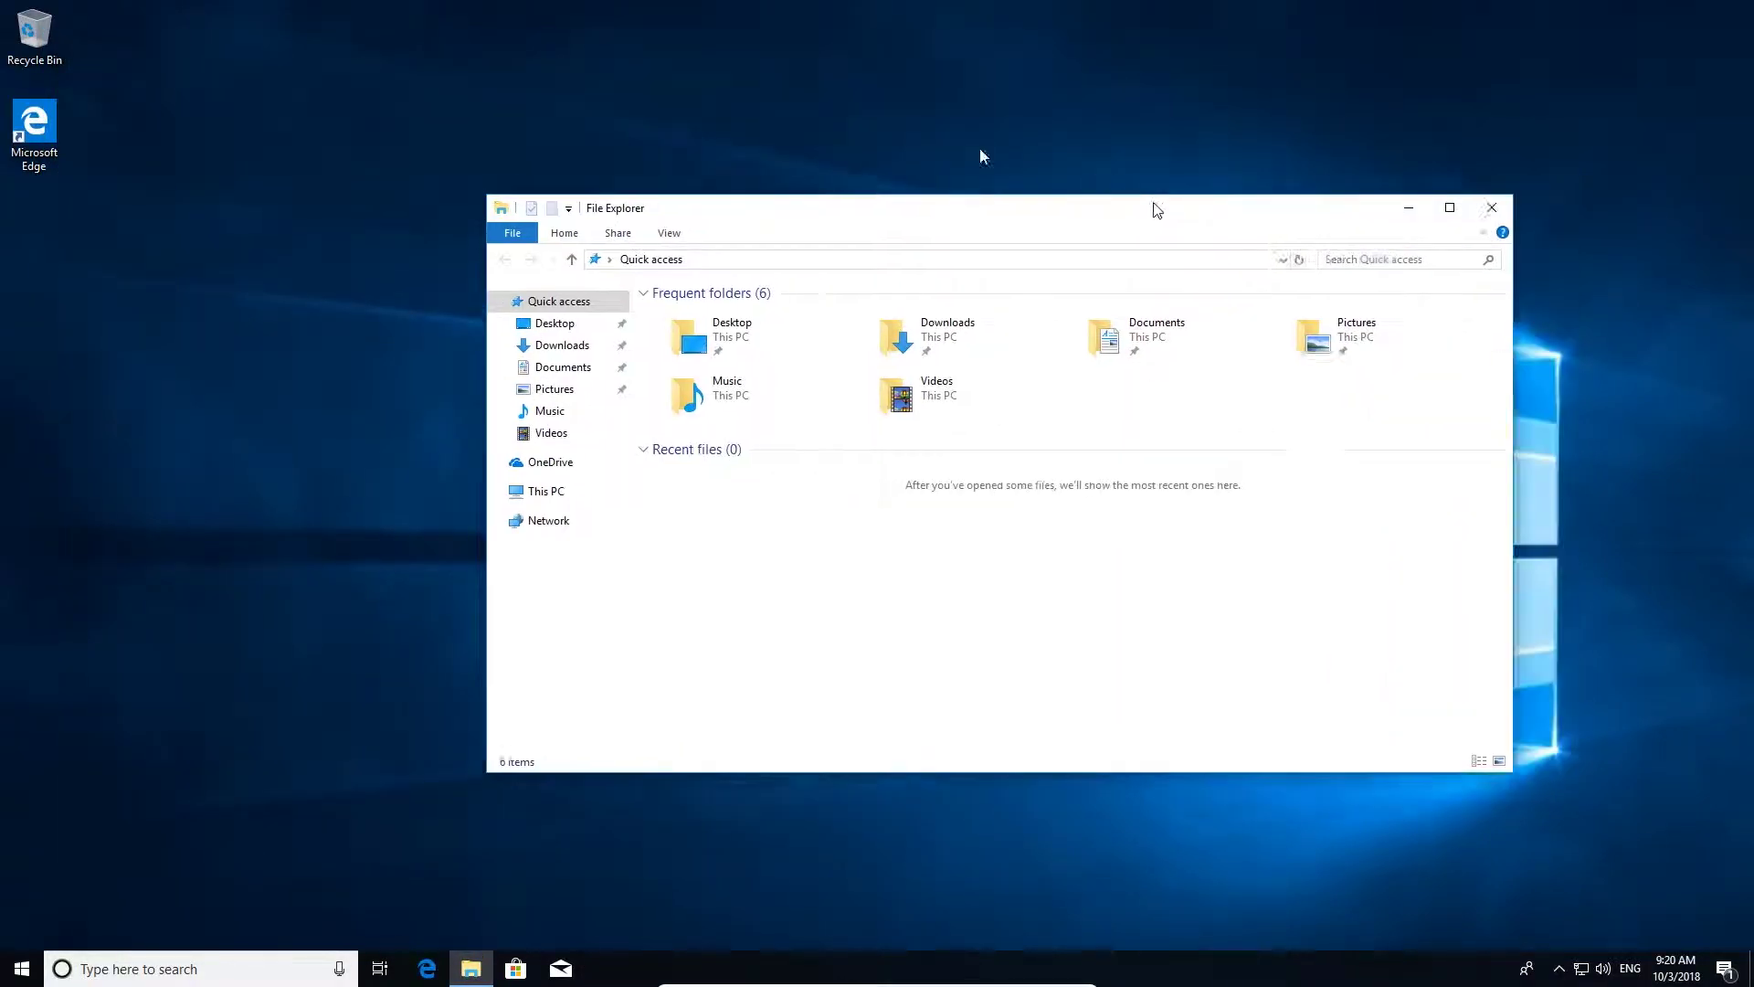
left_click_drag(1165, 301, 982, 169)
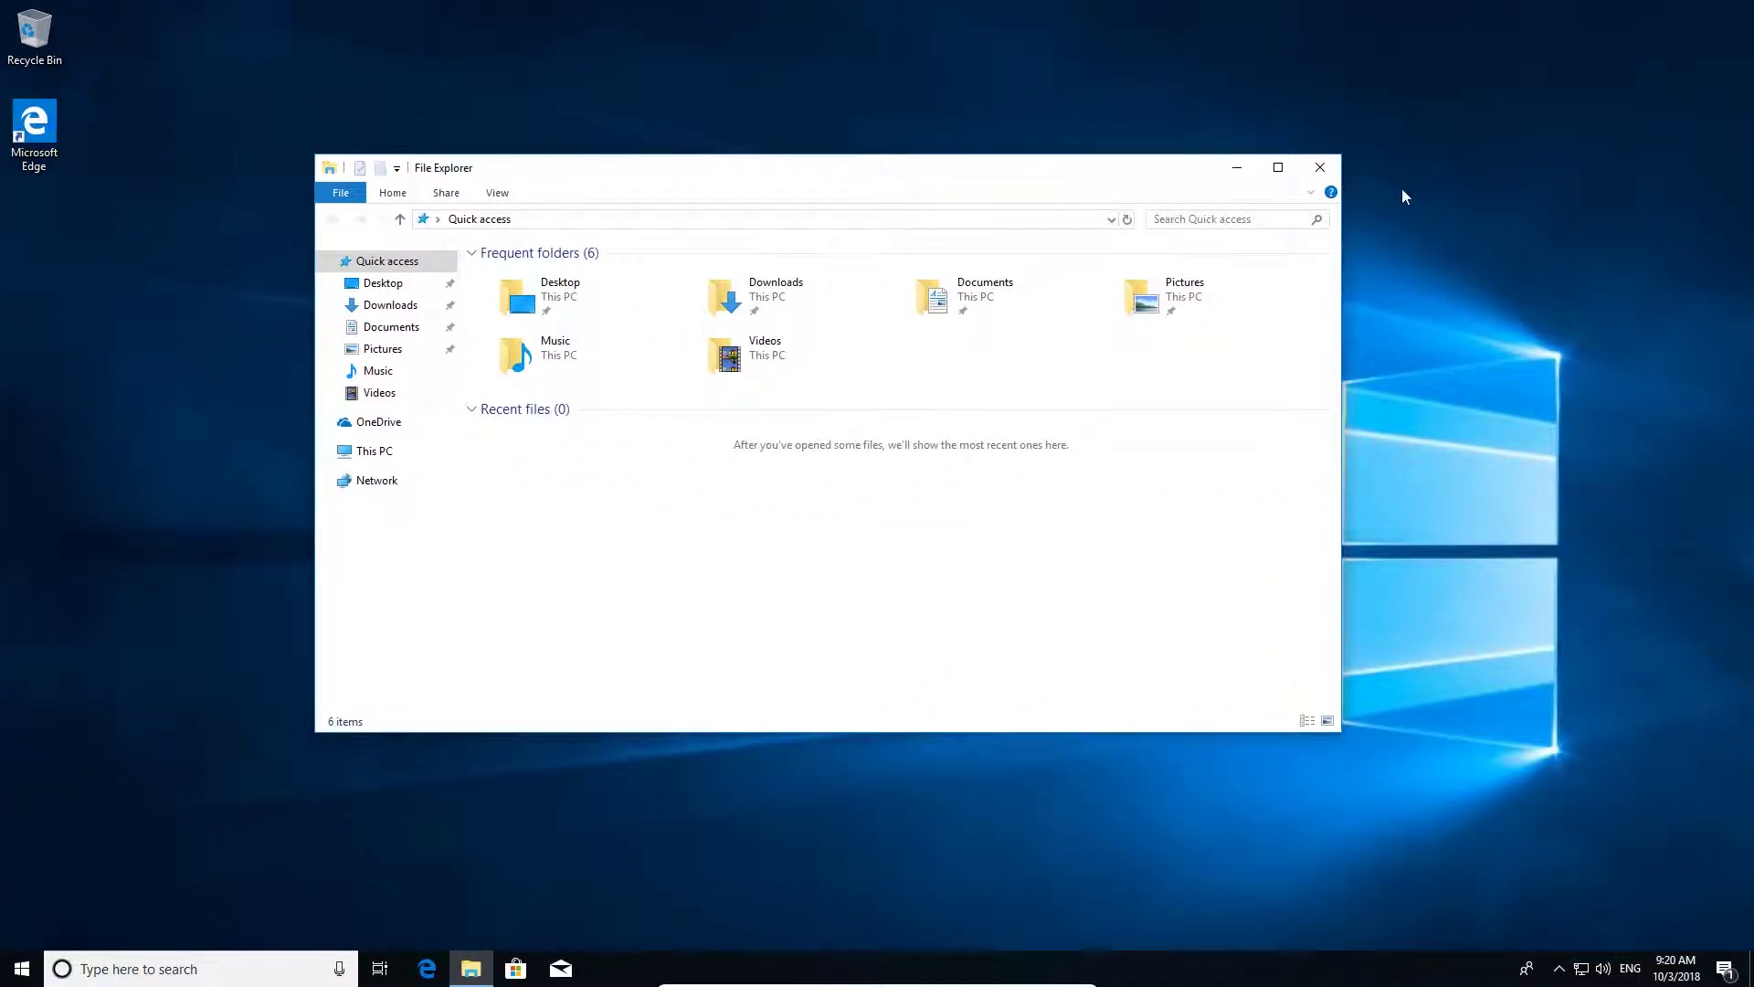
left_click(1332, 170)
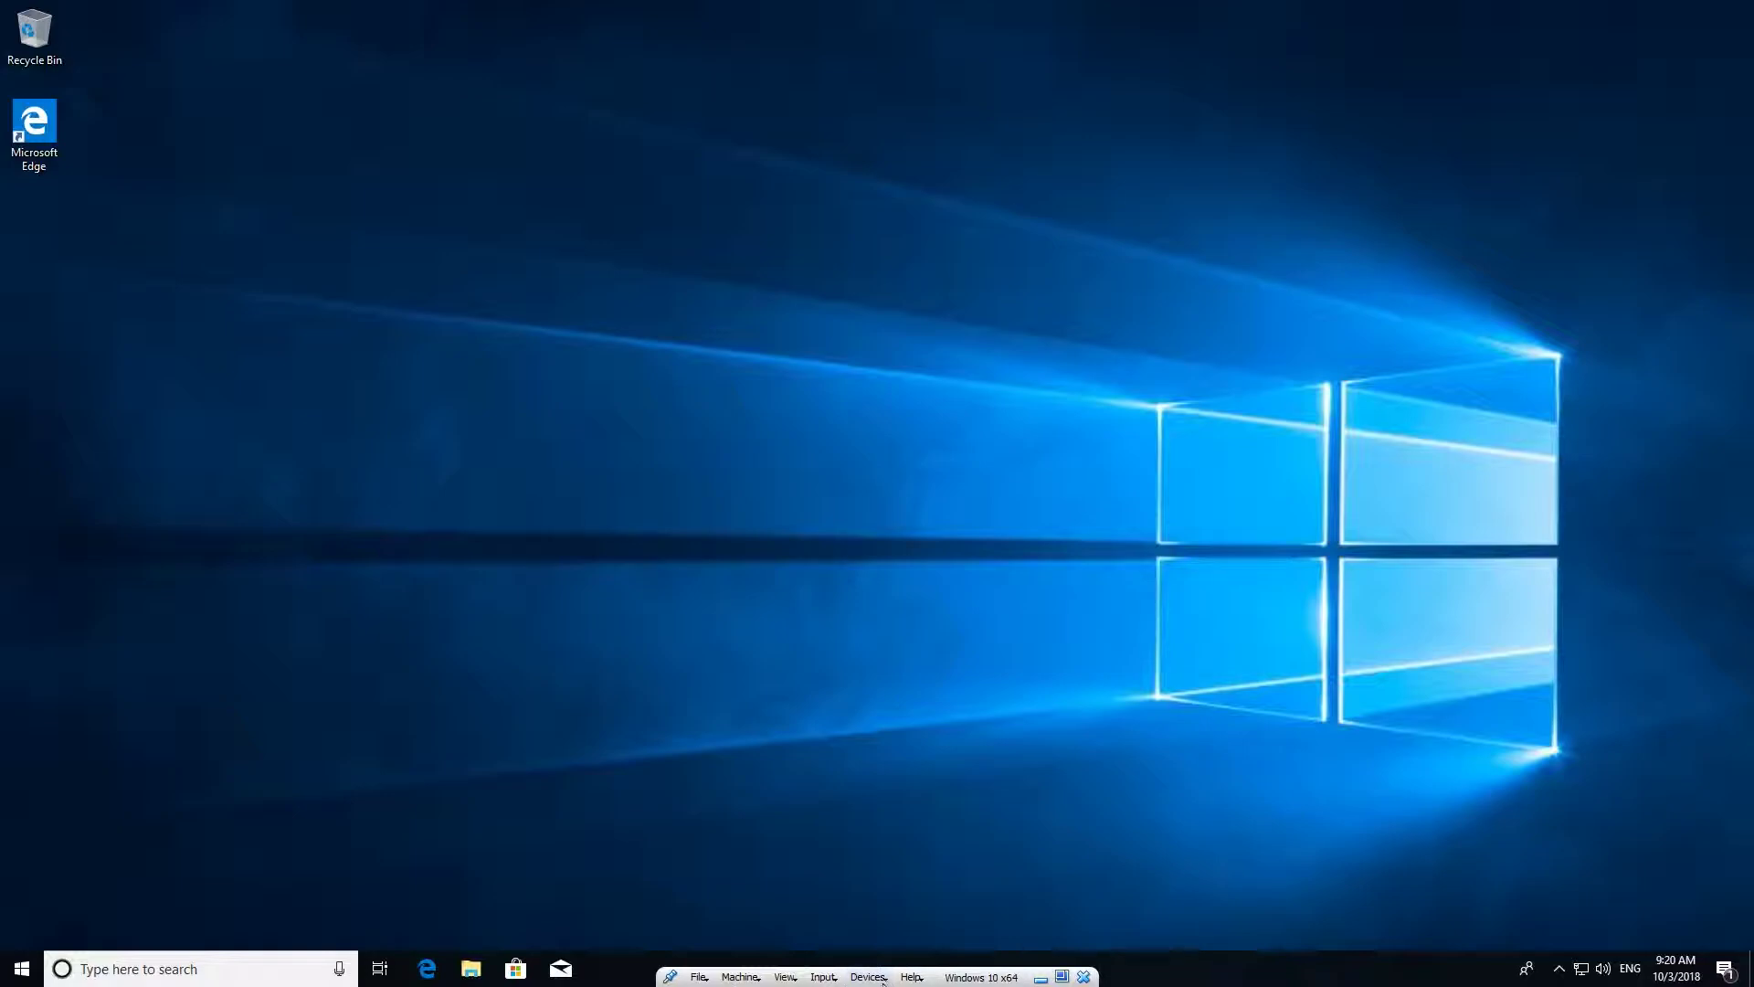
left_click(783, 977)
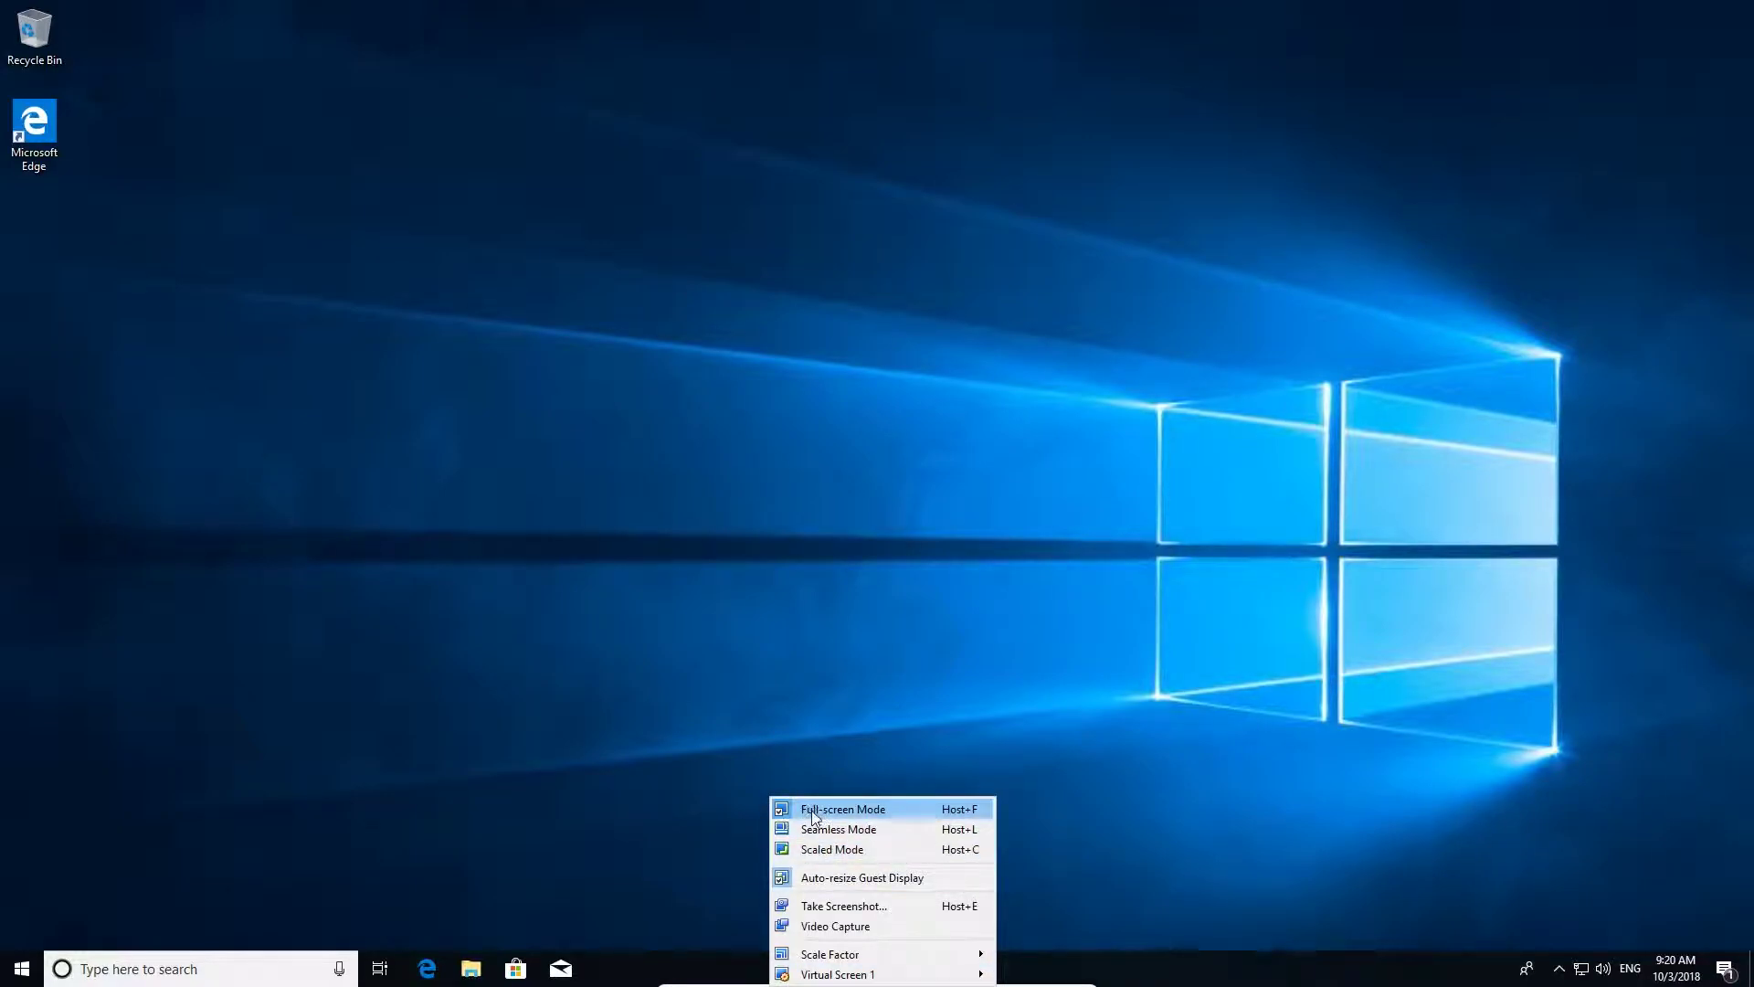
left_click(496, 724)
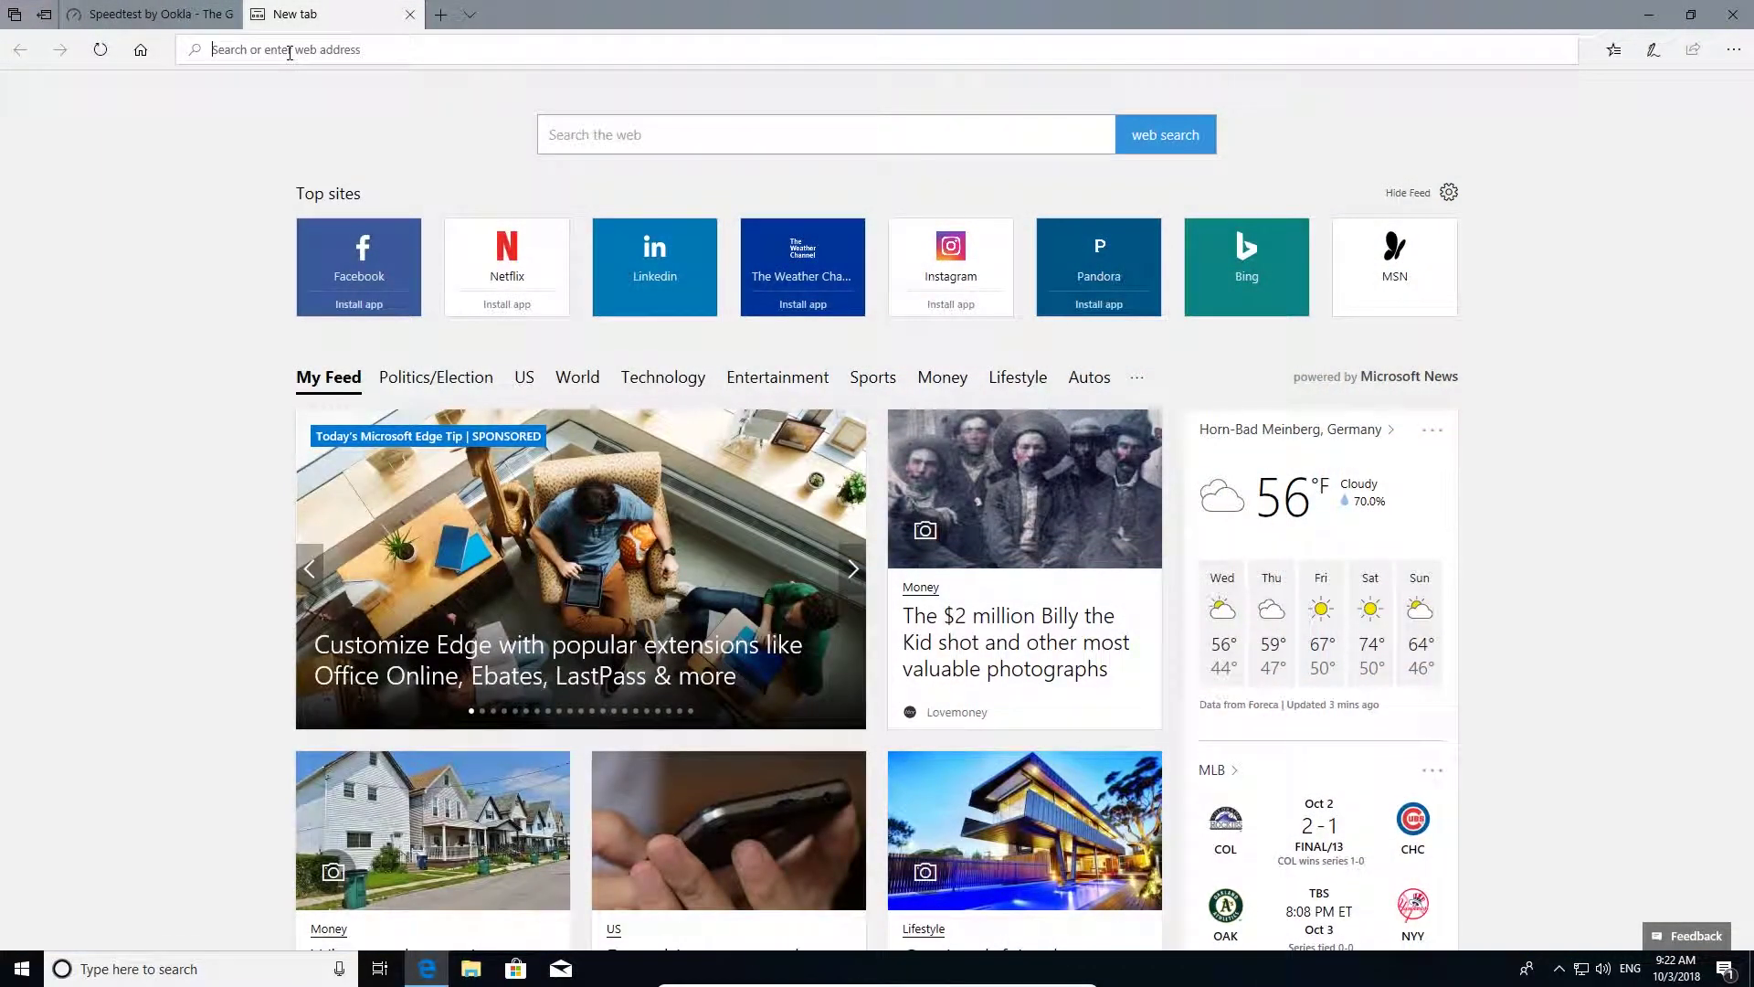
- Load the hide.me website in the guest's browser
left_click(289, 50)
type("hide.me")
key("Return")
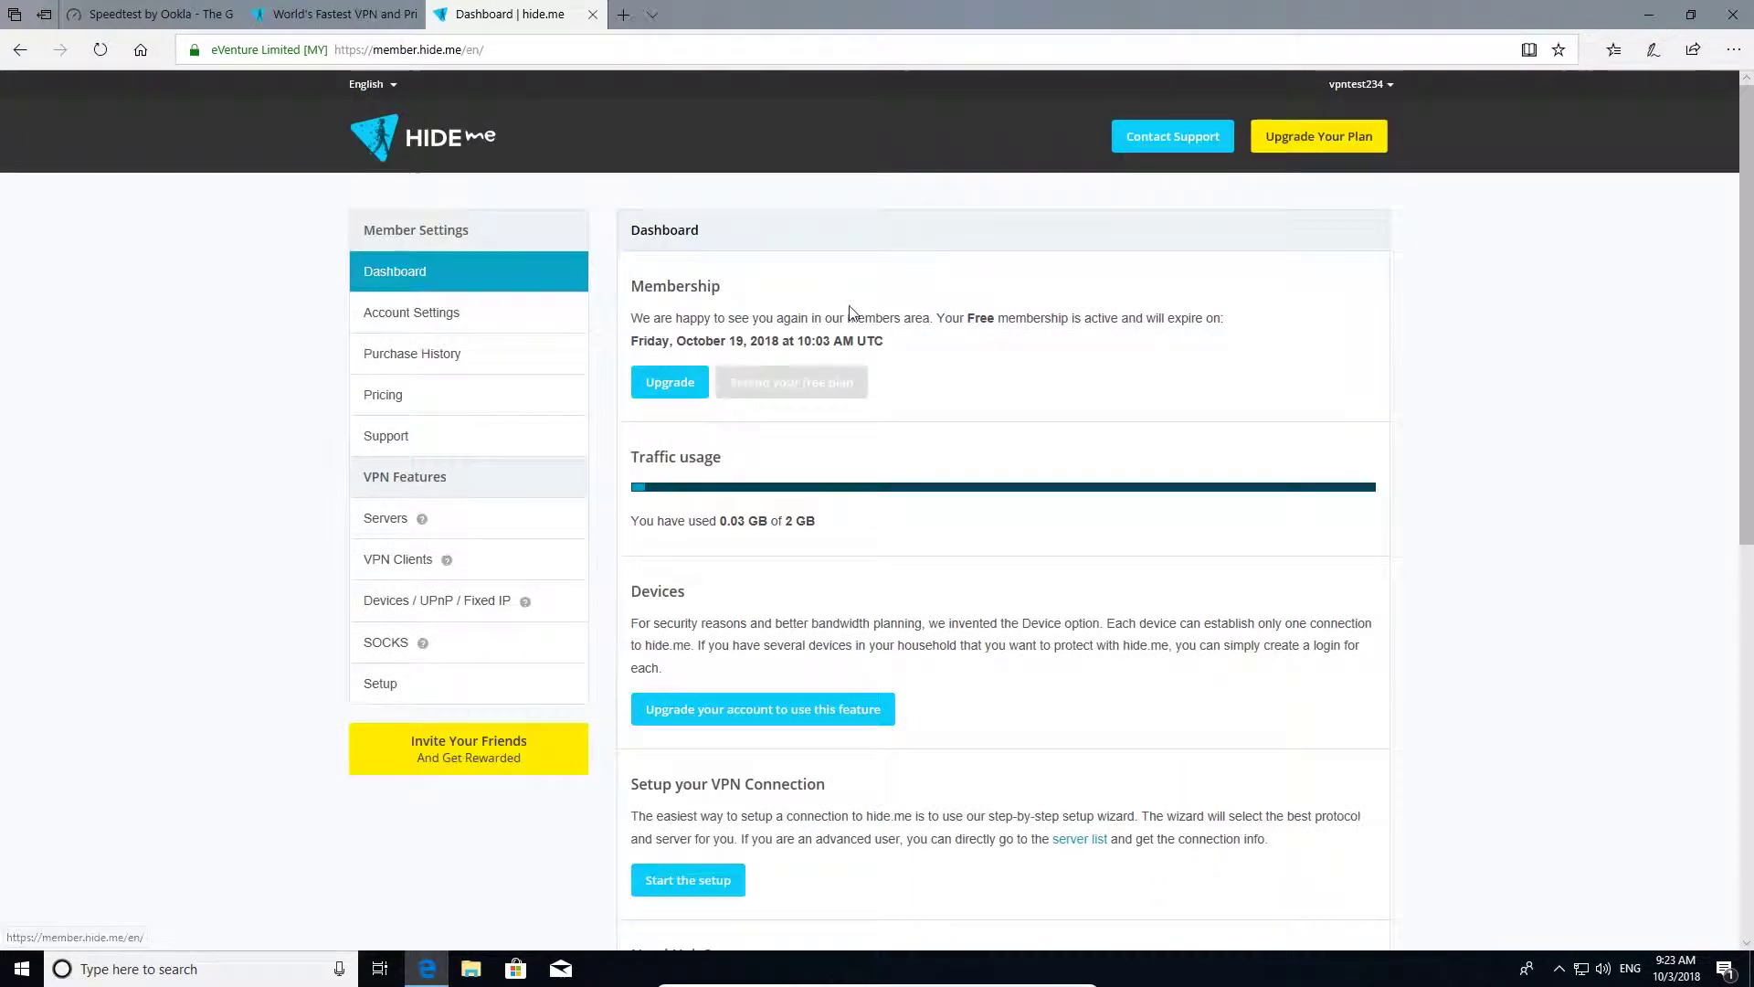
- Start the VPN connection setup from the hide.me dashboard and choose Windows 10 as the operating system
scroll(991, 274, "down", 3)
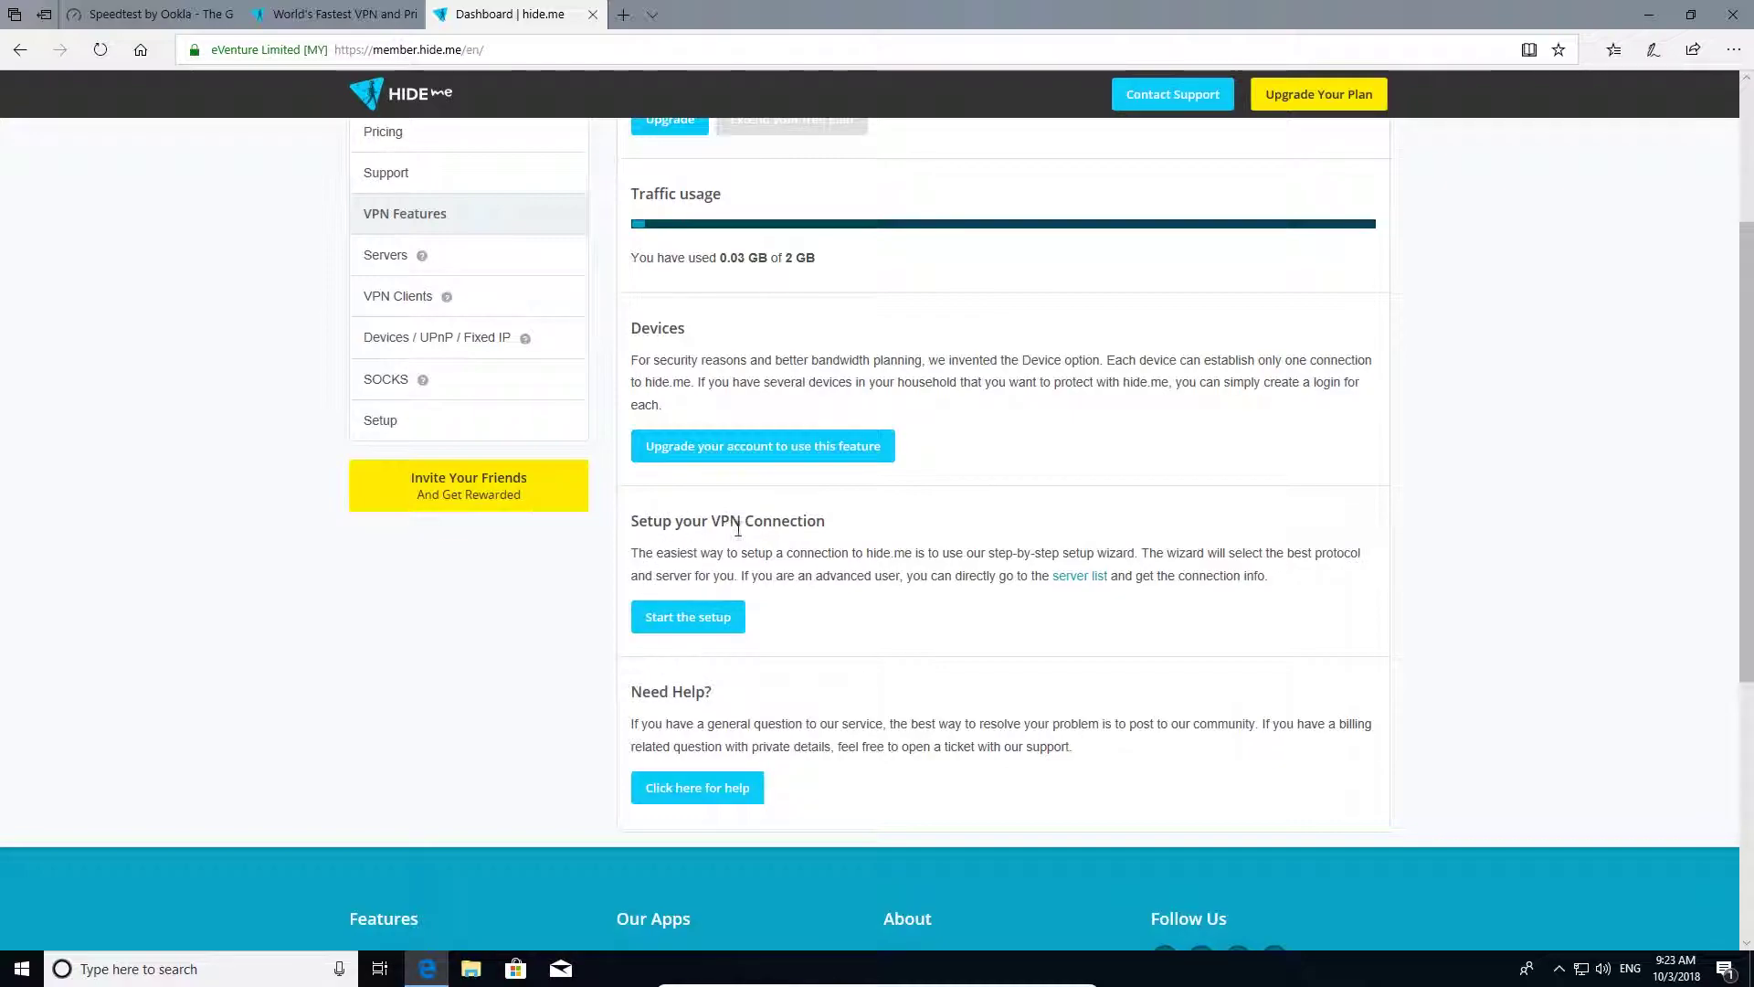
left_click(709, 618)
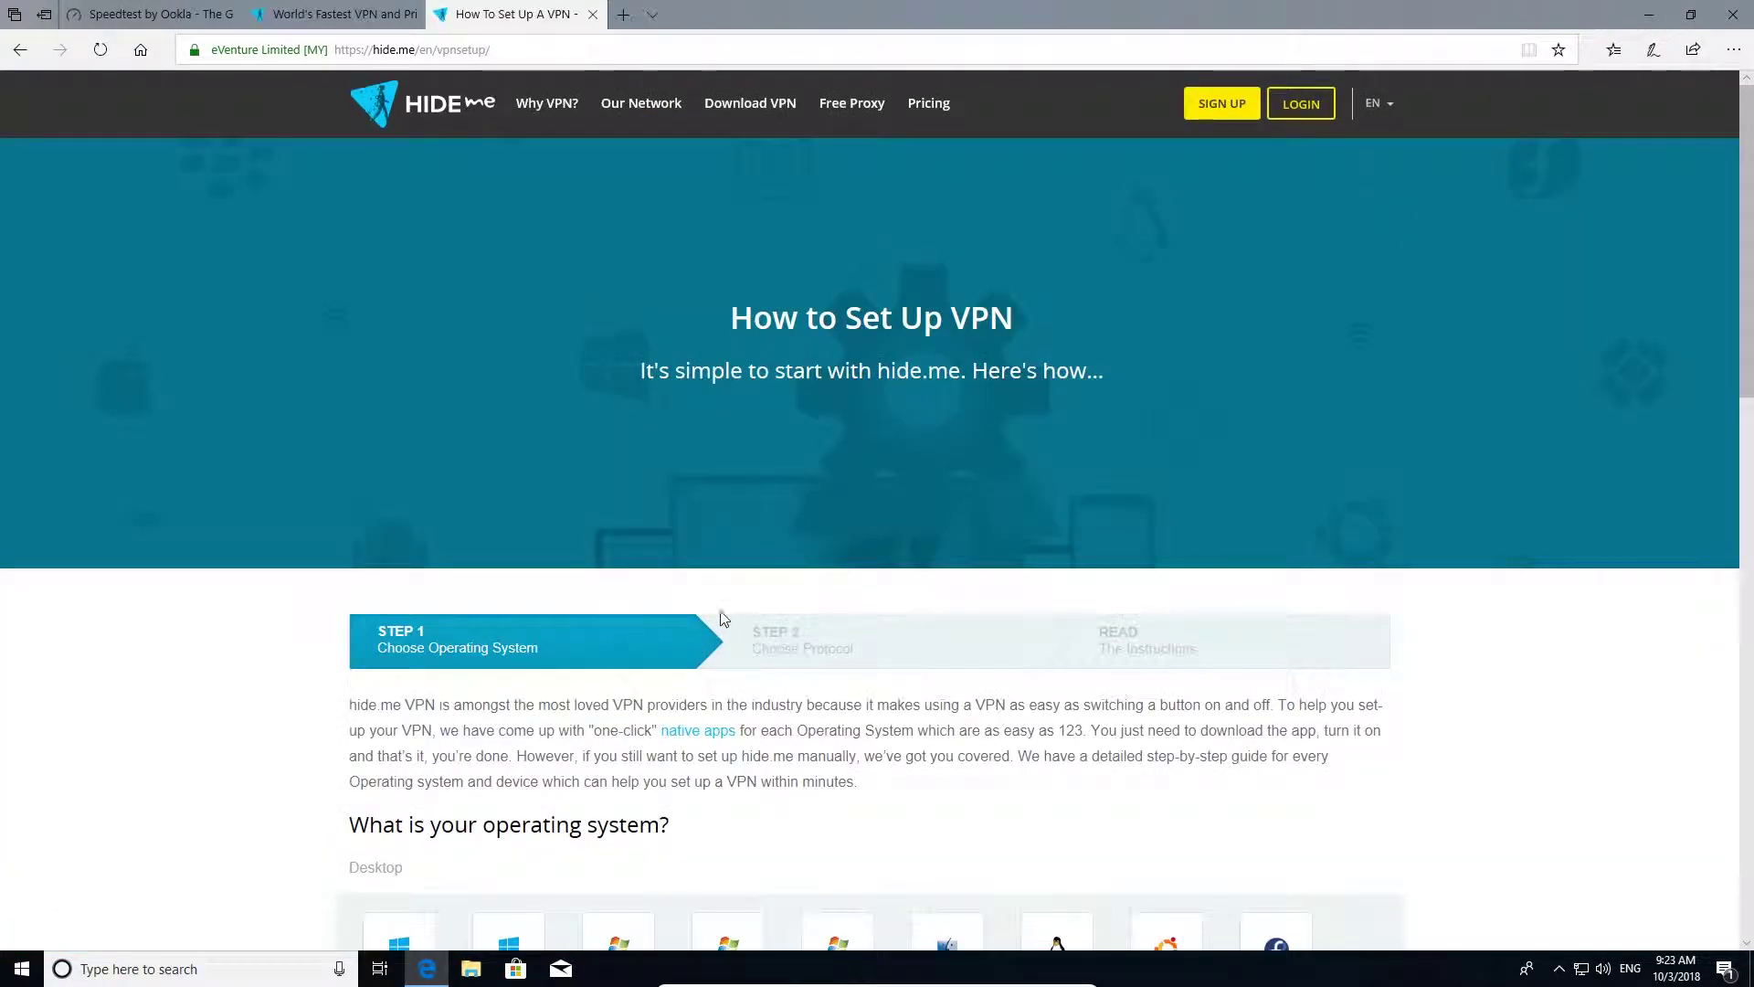
scroll(639, 594, "down", 4)
left_click(402, 570)
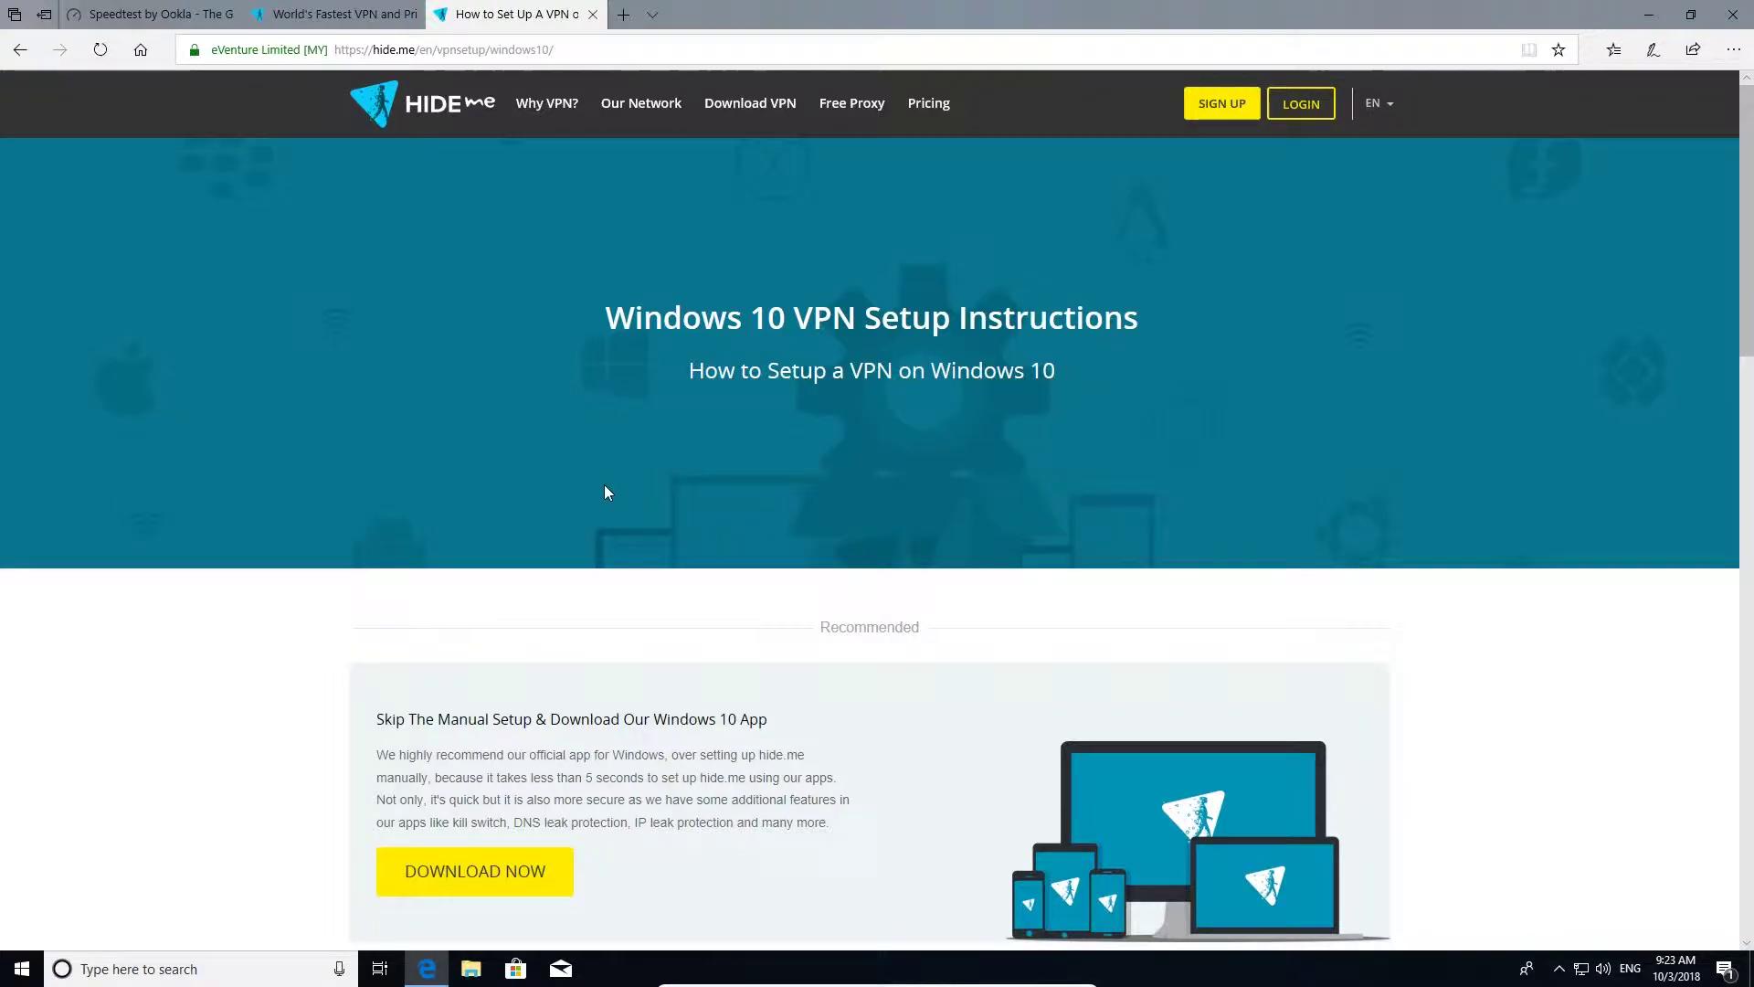
- Download the hide.me Windows 10 app from the Windows 10 VPN setup instructions
scroll(603, 492, "down", 5)
scroll(585, 475, "up", 2)
left_click(462, 489)
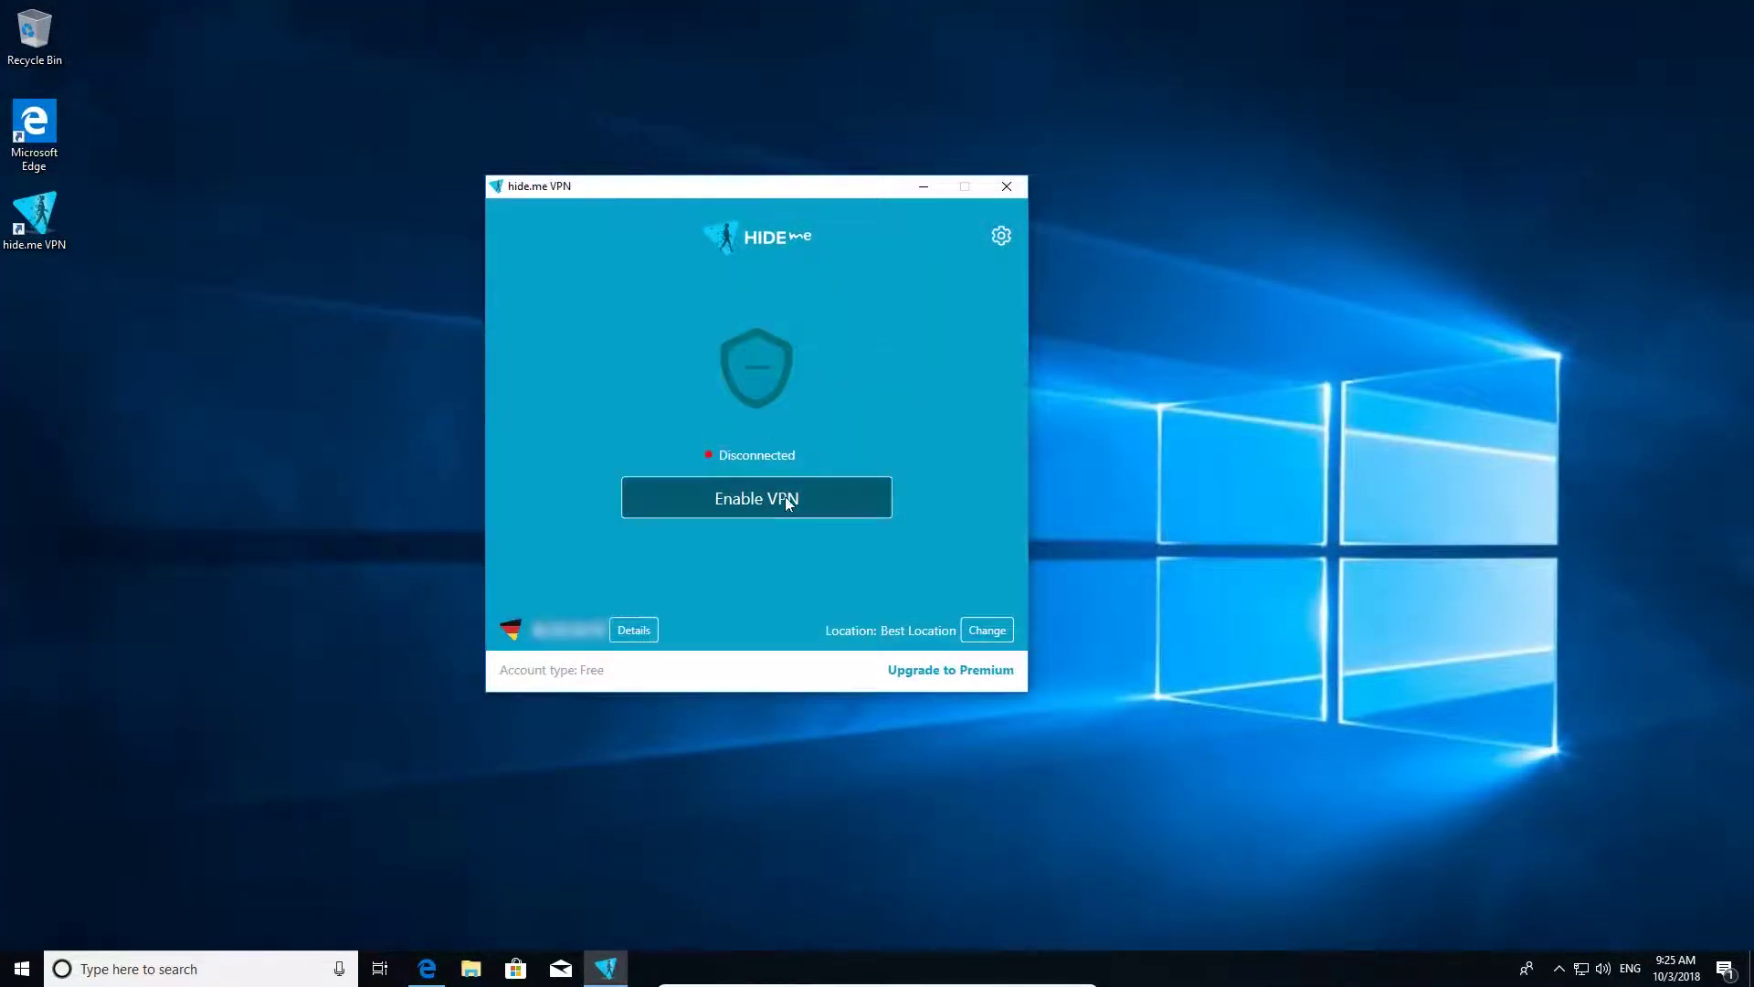
- Enable the VPN in the hide.me VPN client and install the required TAP driver
left_click(793, 498)
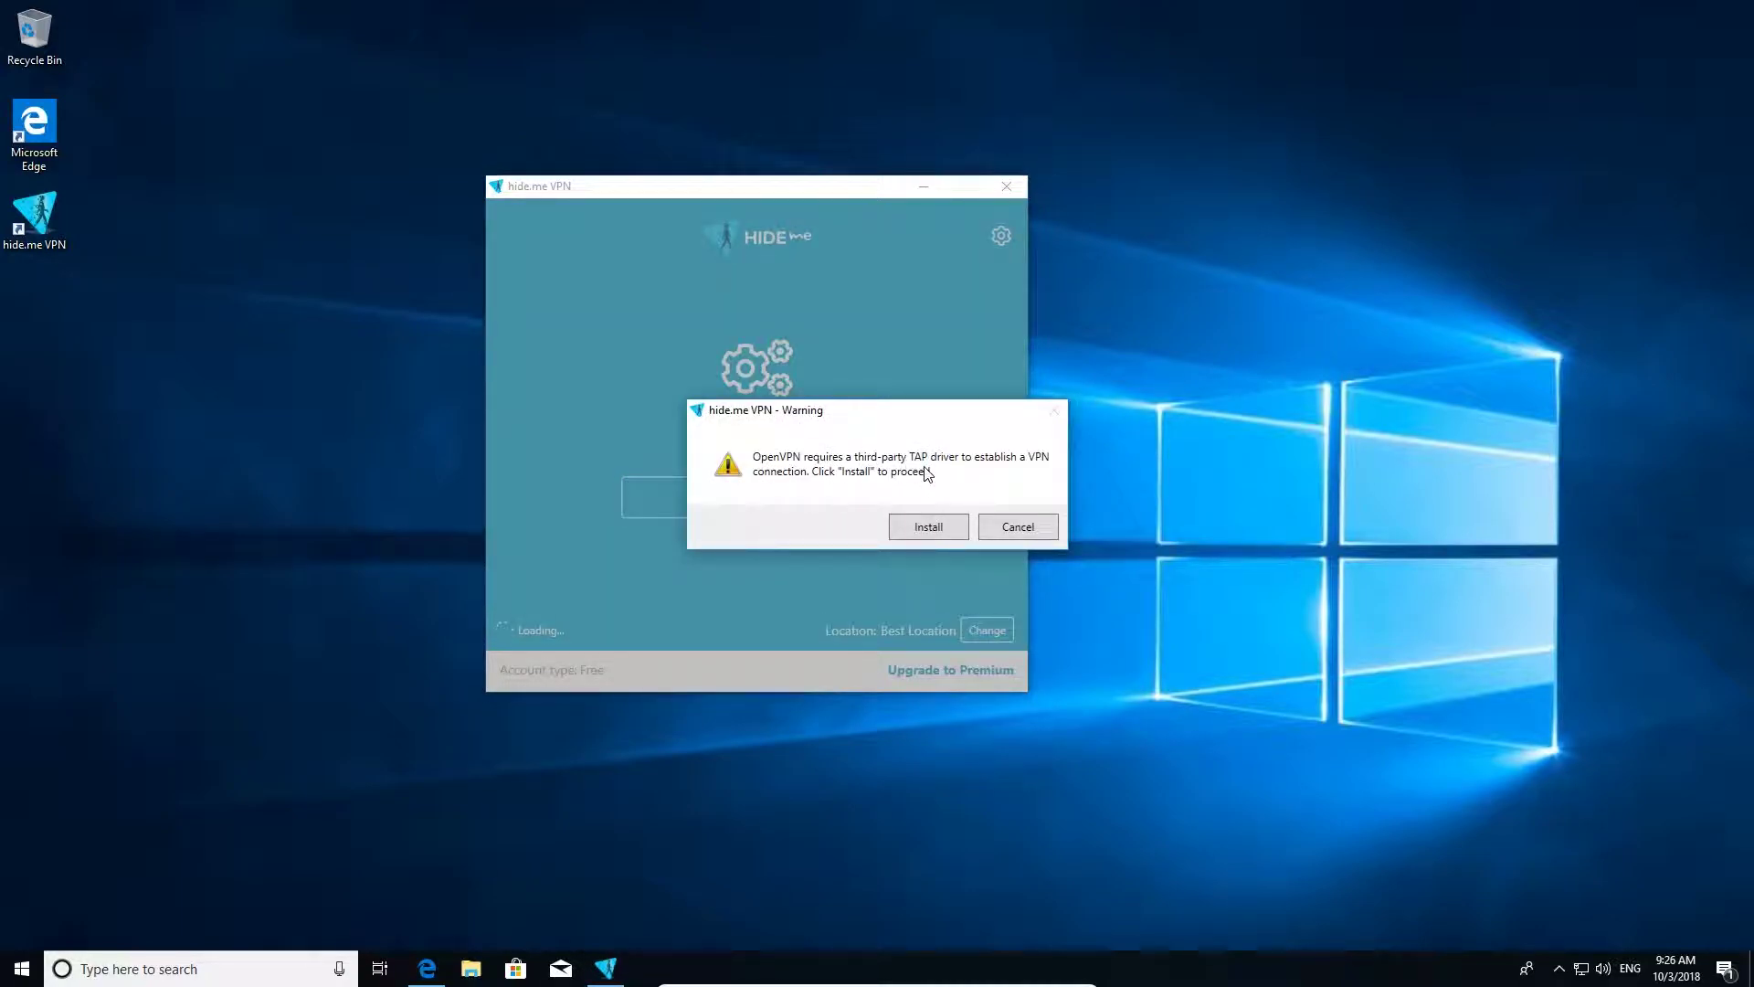
left_click(906, 530)
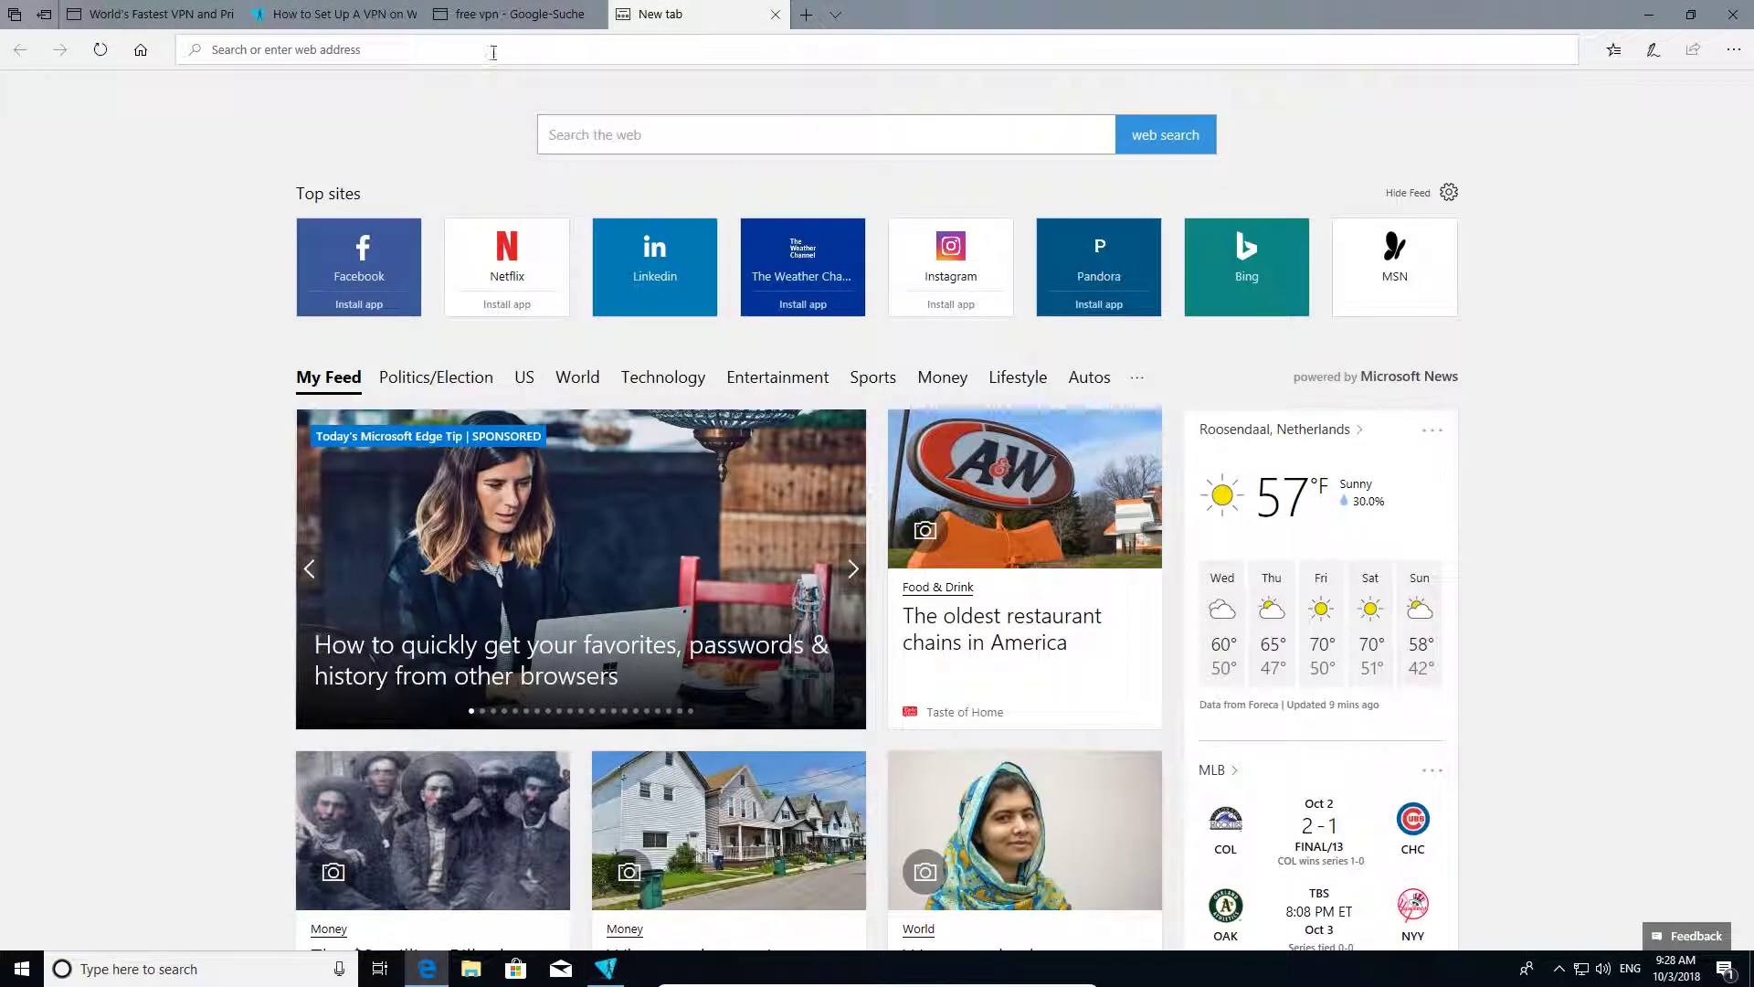
- Open speedtest.net in the new browser tab and run a connection speed test over the VPN
type("speedtest.net")
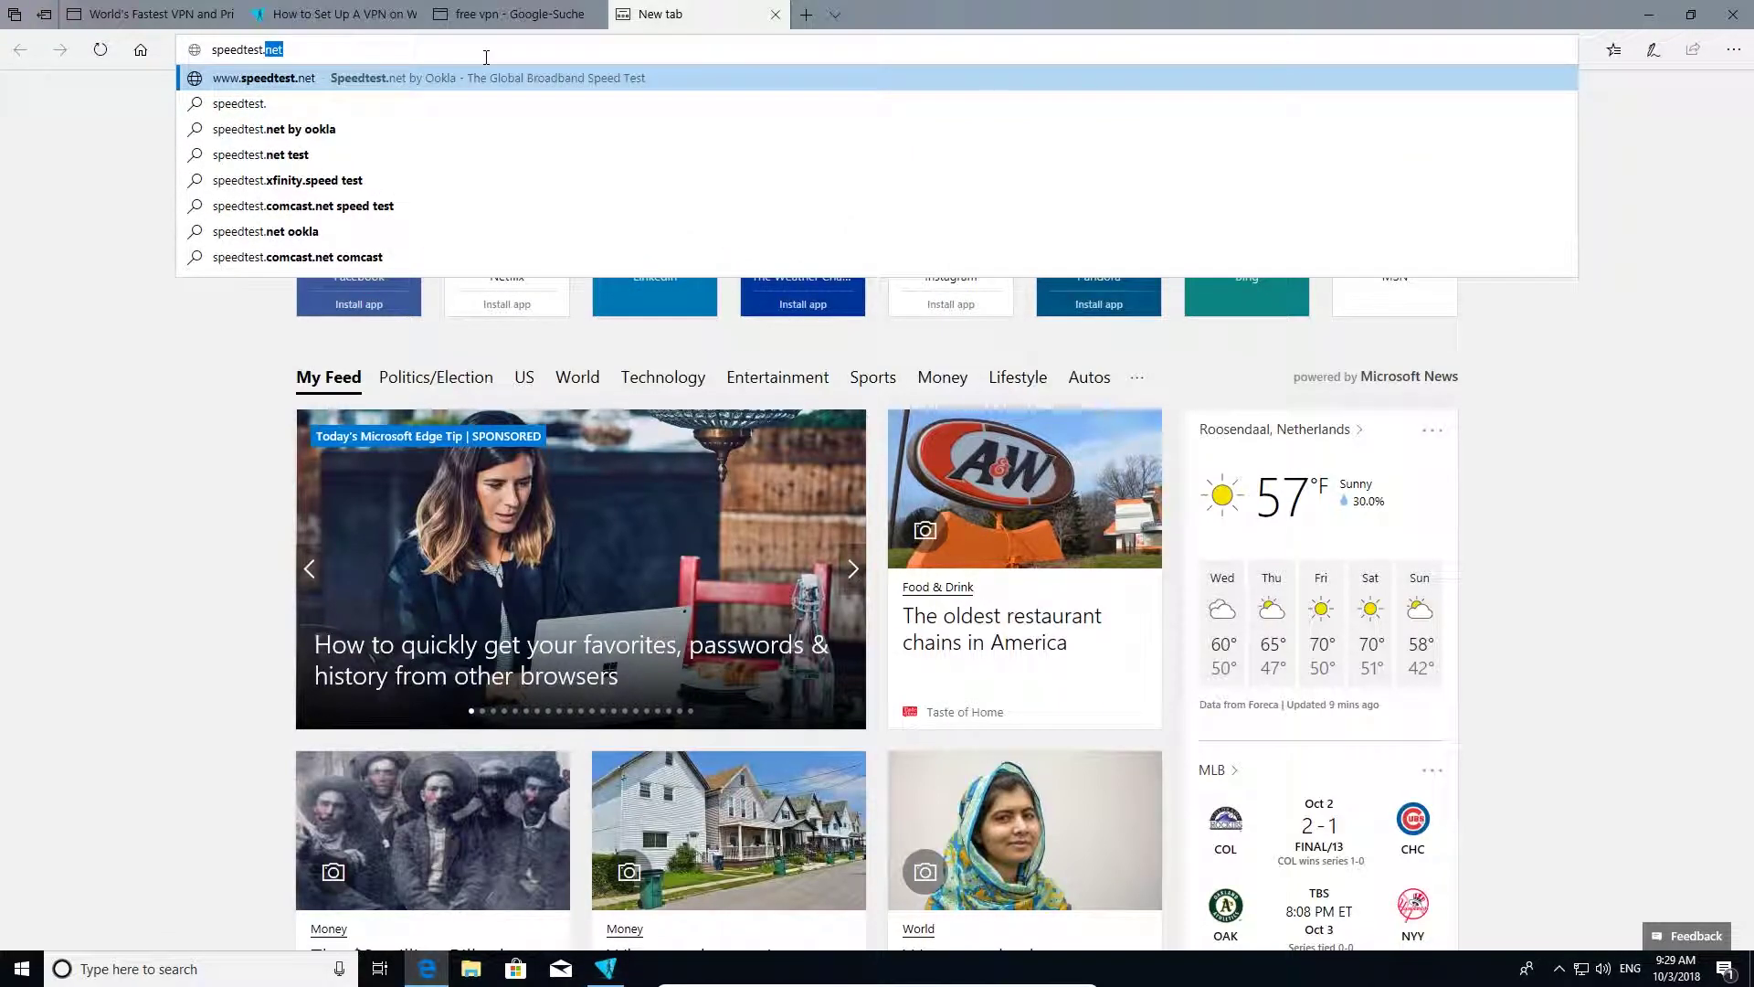
key("Return")
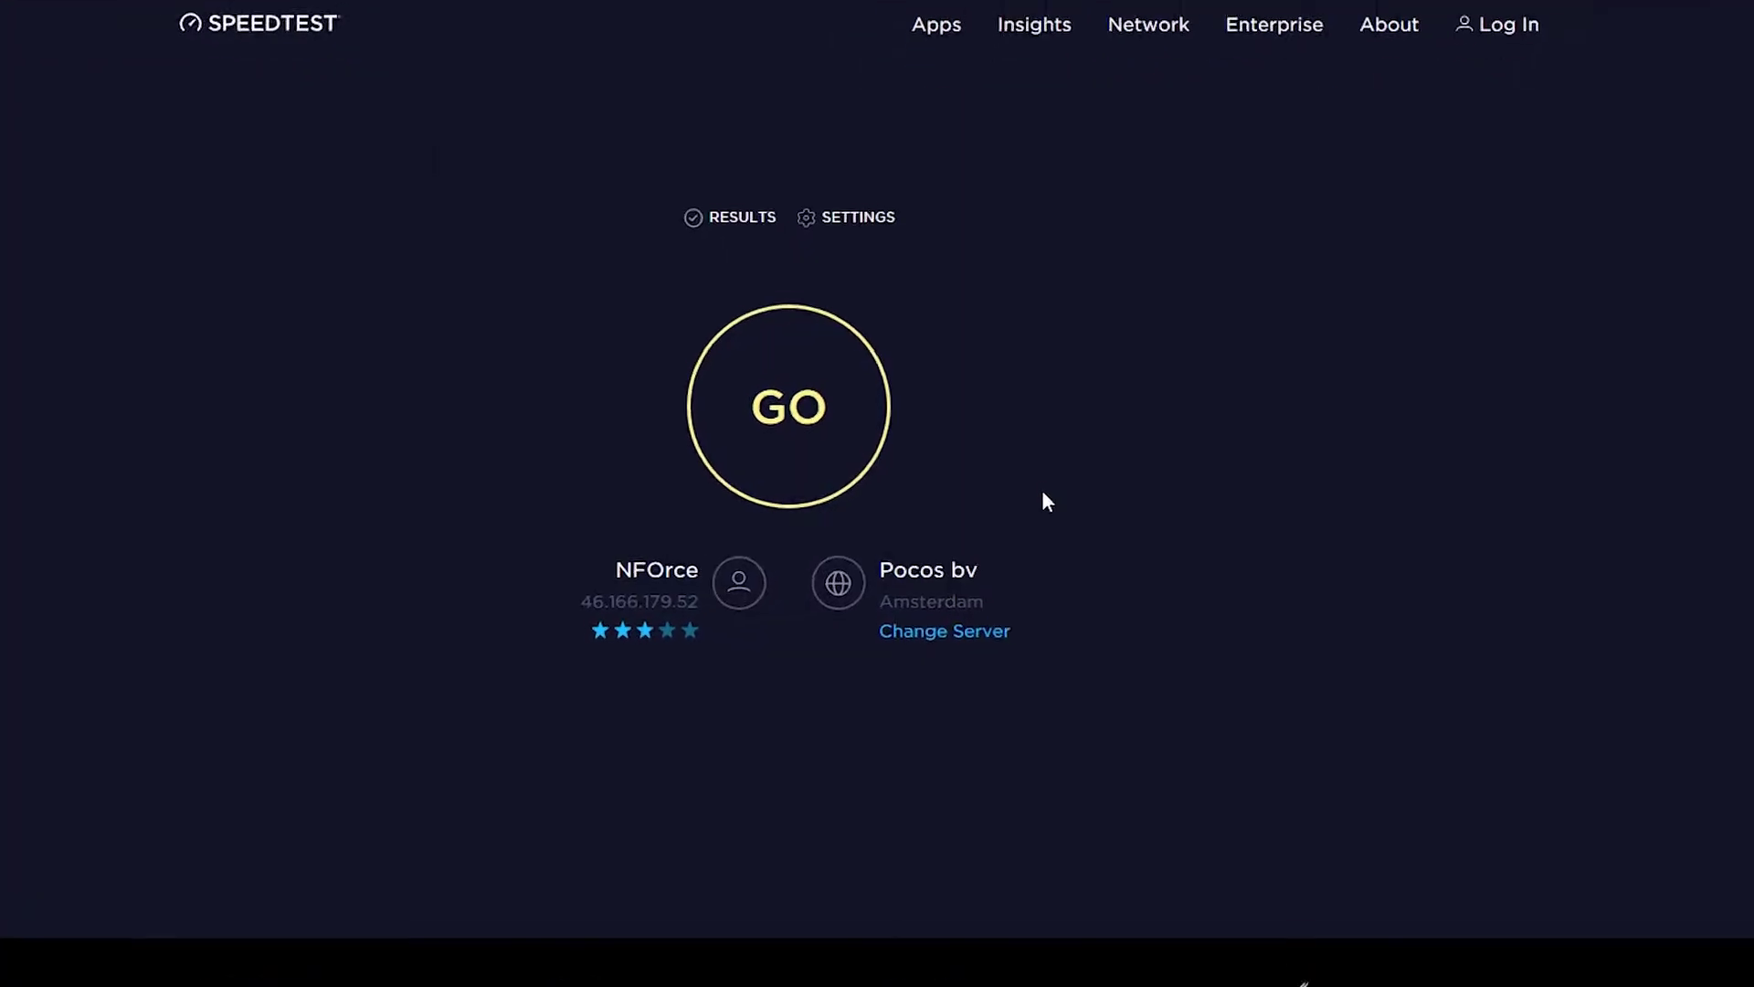
left_click_drag(892, 620, 1002, 621)
left_click(1039, 639)
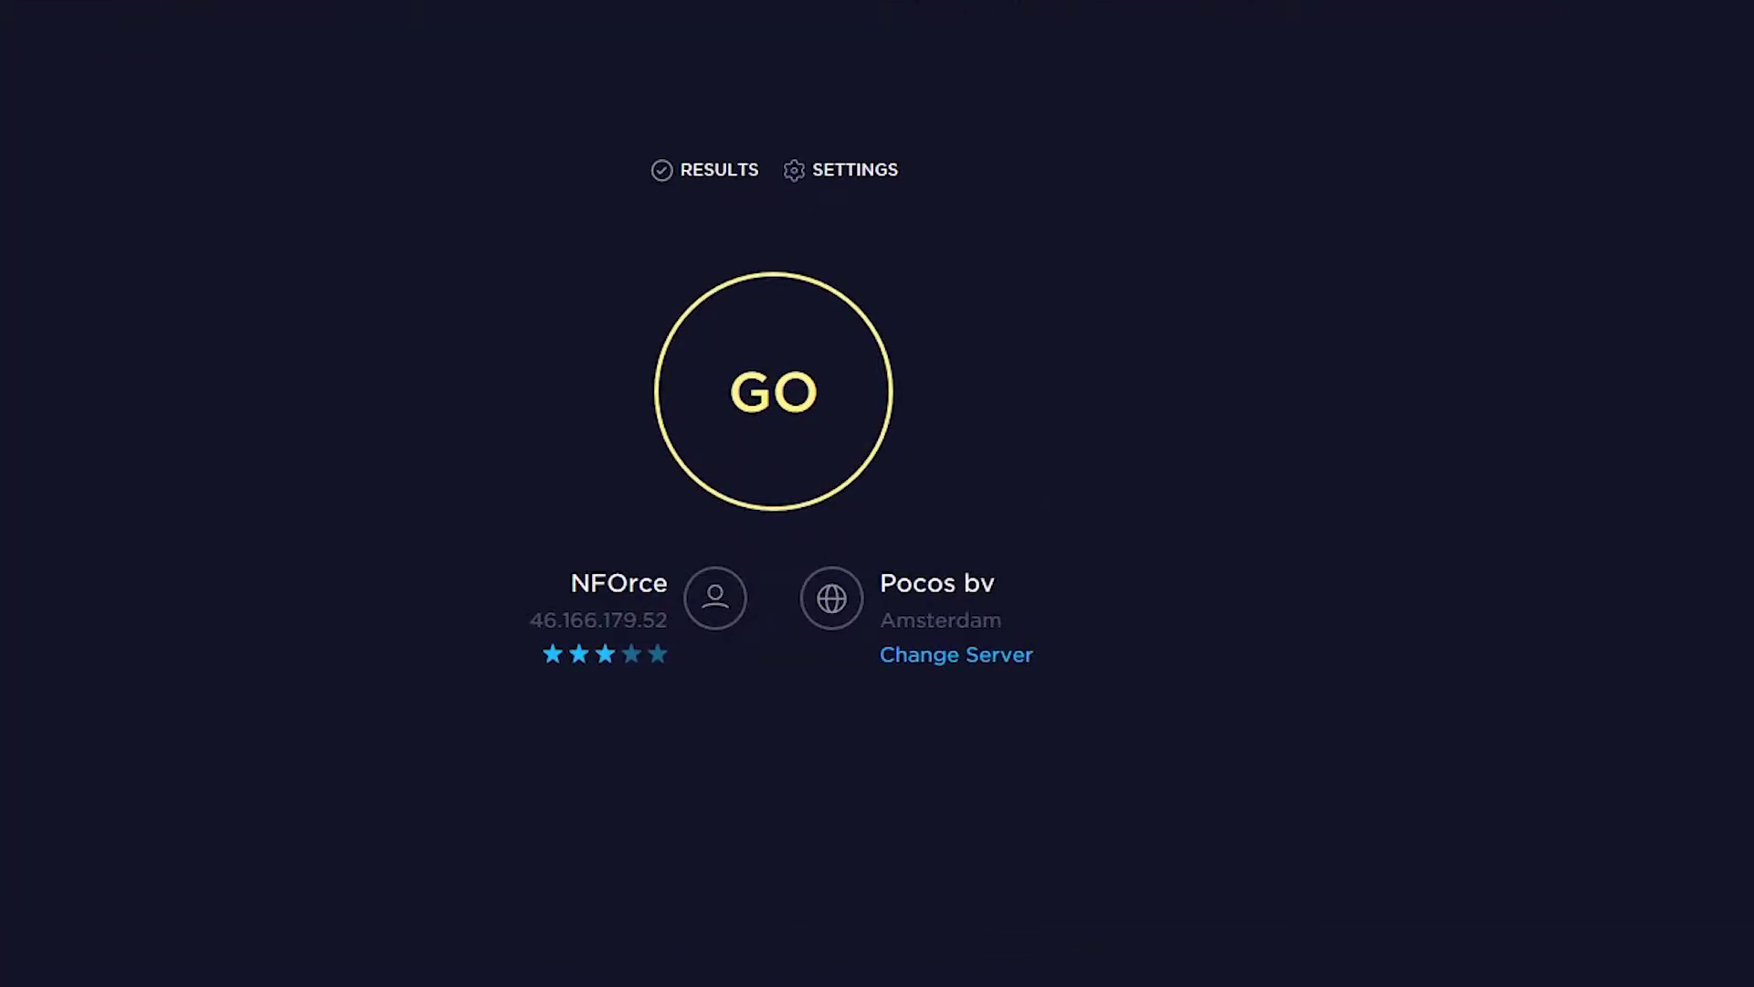
left_click(757, 406)
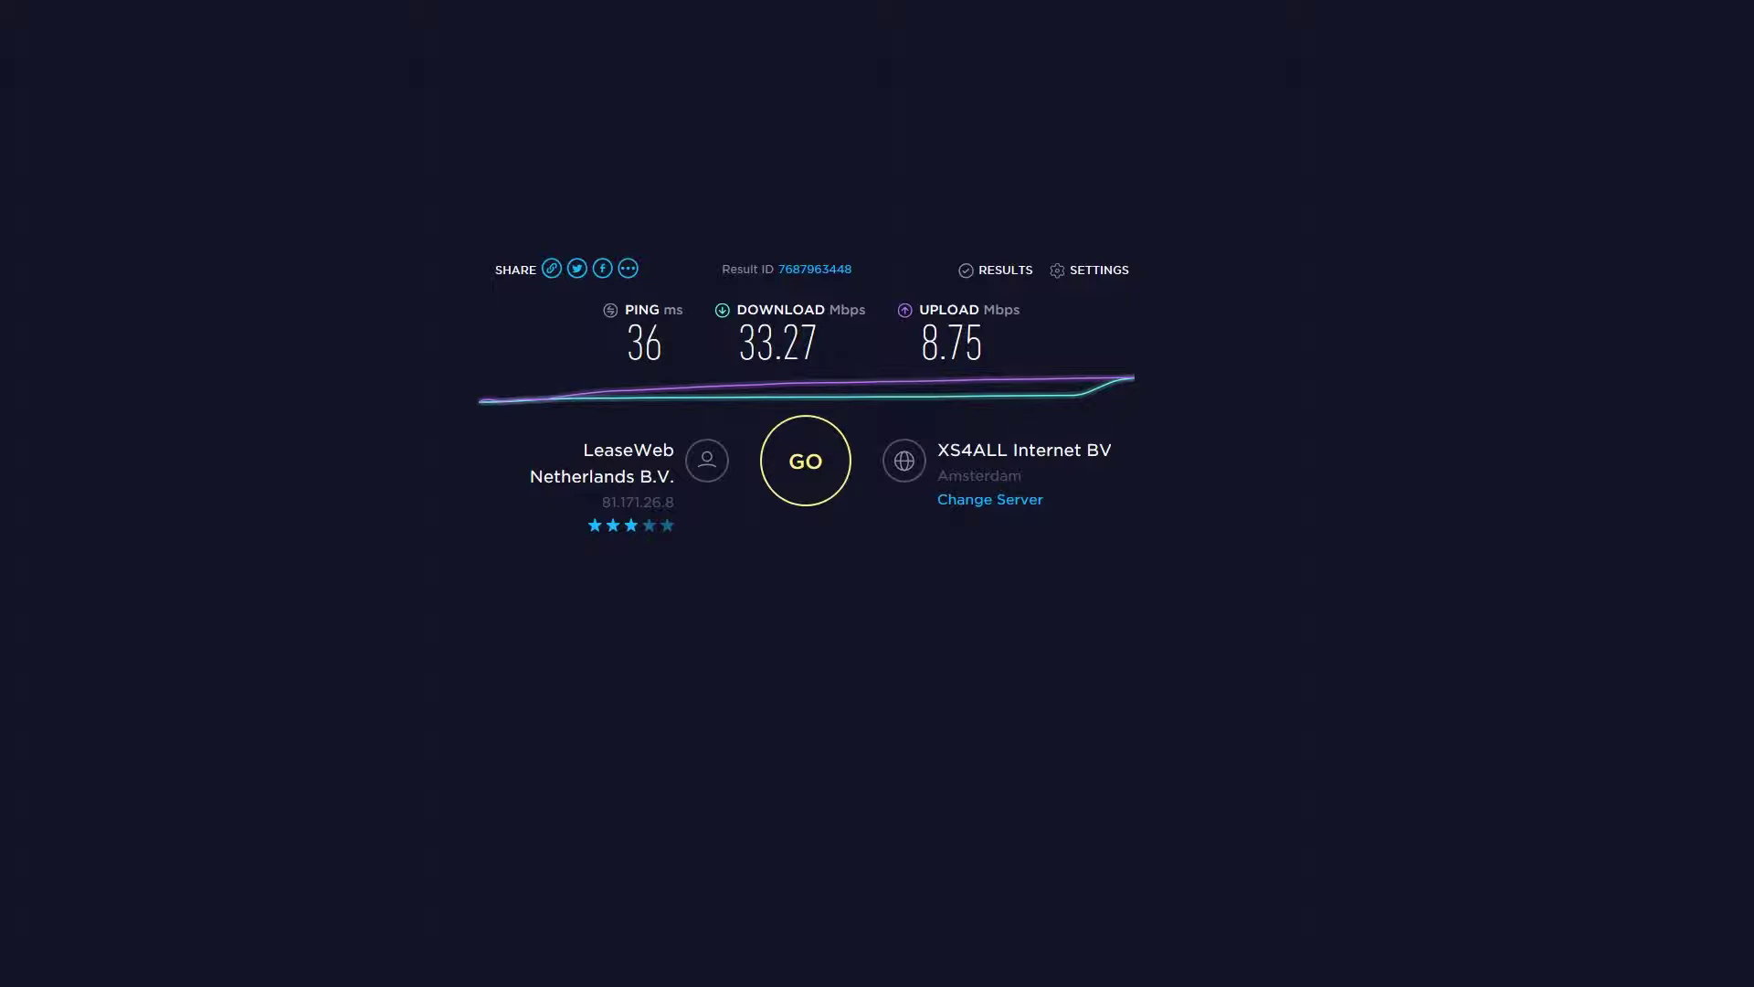
mouse_move(751, 28)
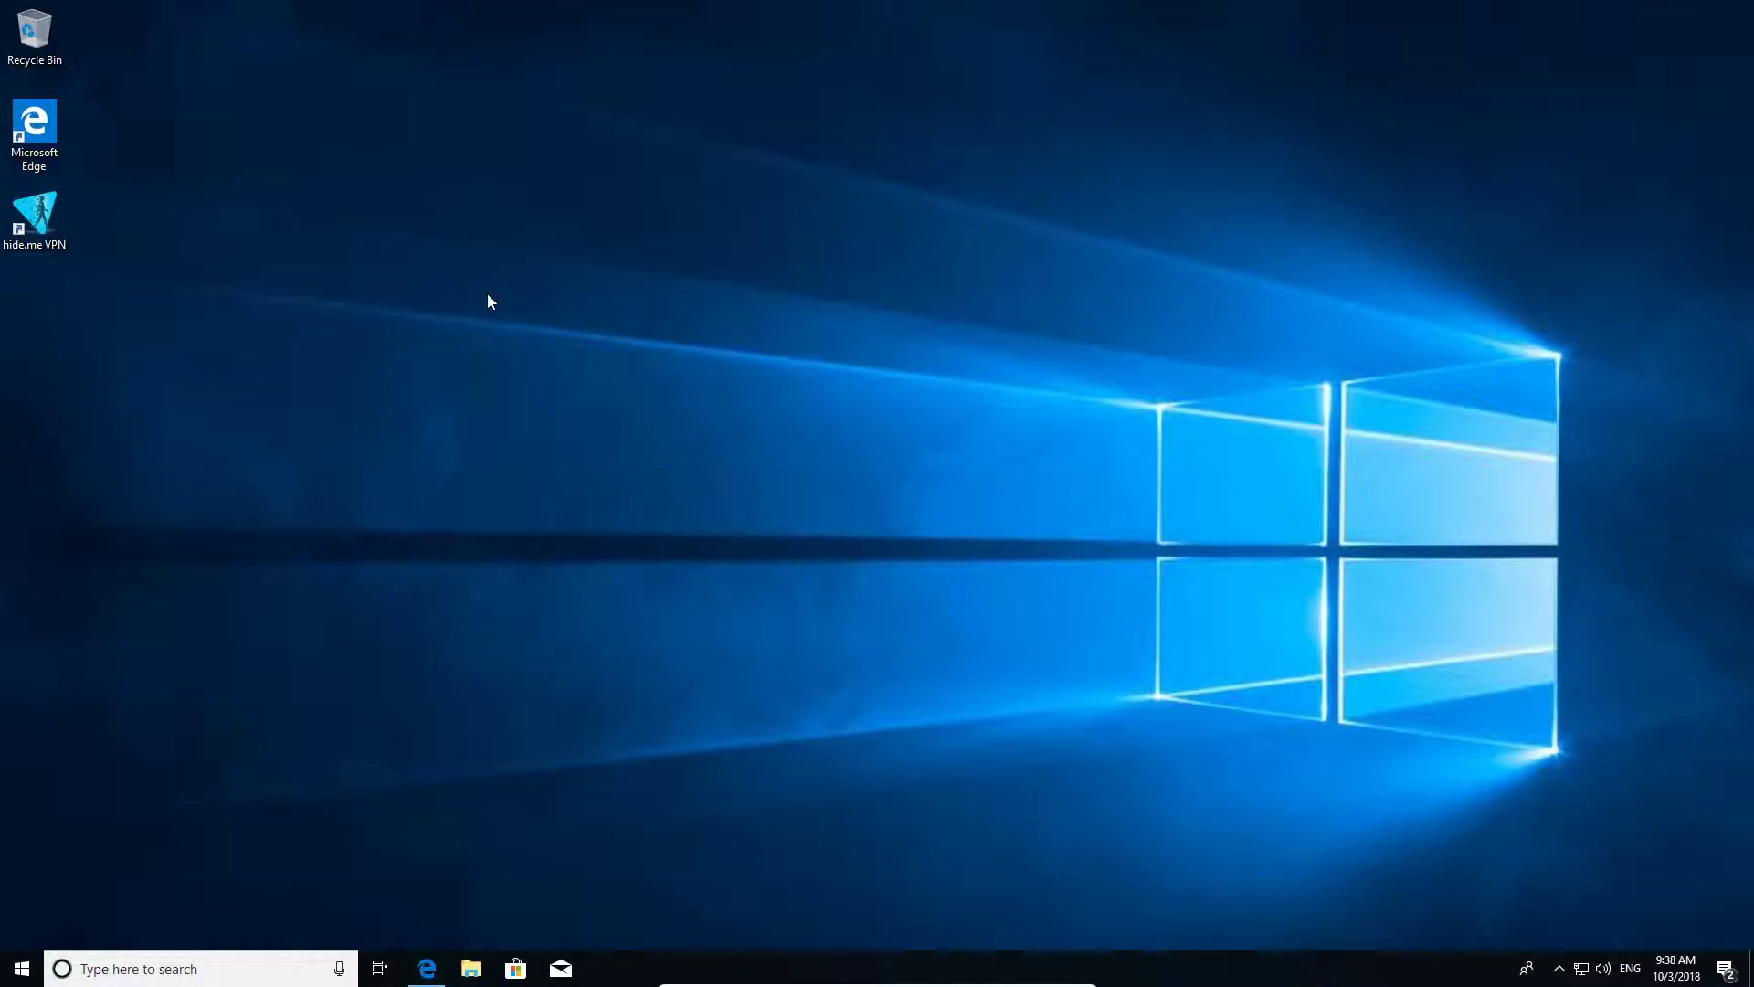
- Take the virtual machine out of Full-screen Mode
mouse_move(735, 984)
left_click(784, 976)
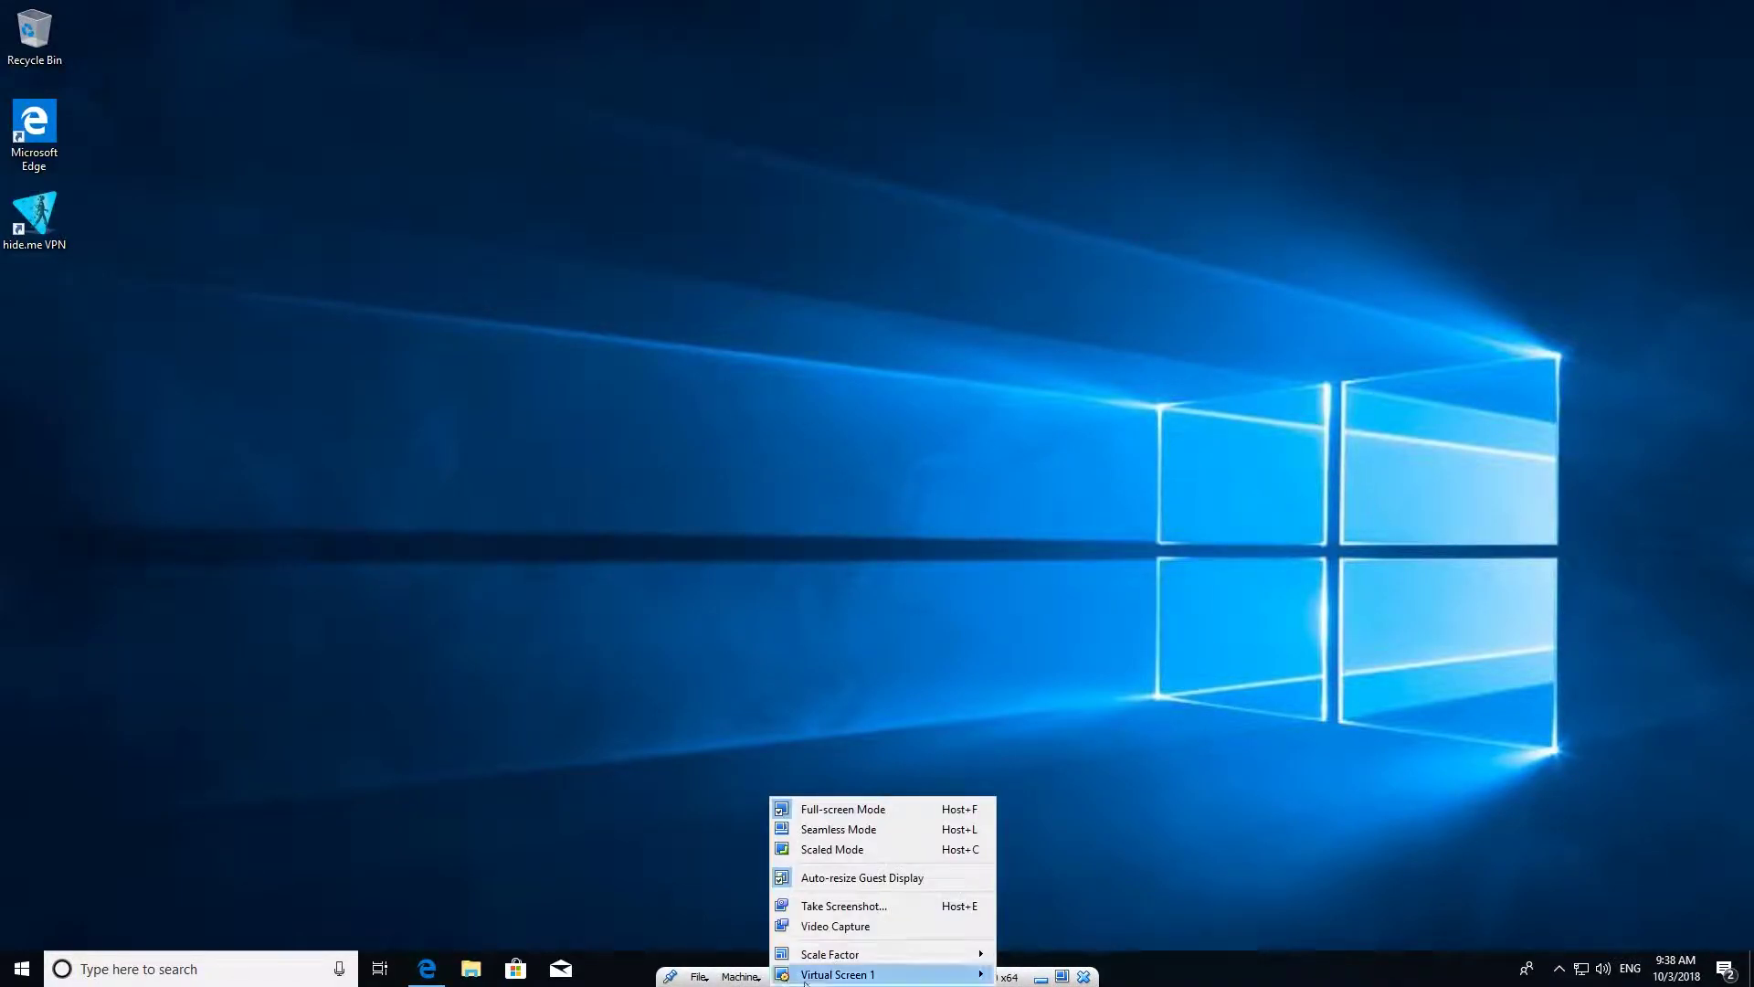
left_click(877, 807)
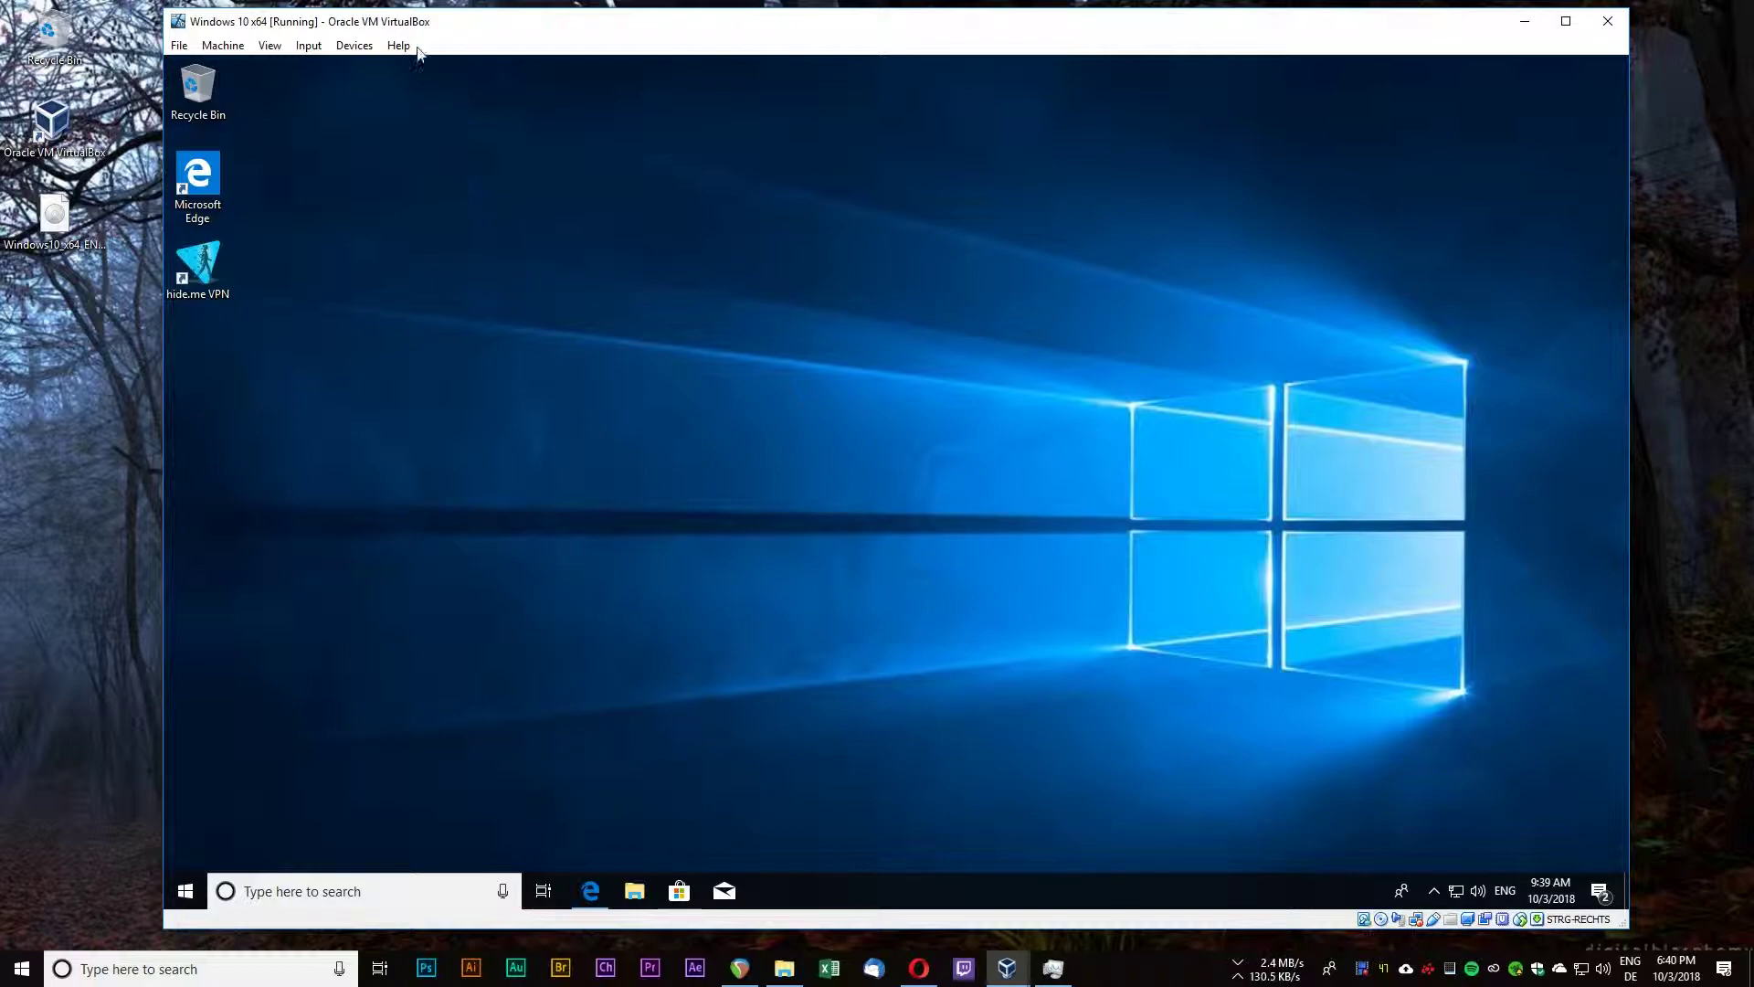
- Try out the pointer on the guest desktop and on the host desktop around the virtual machine window
left_click(206, 87)
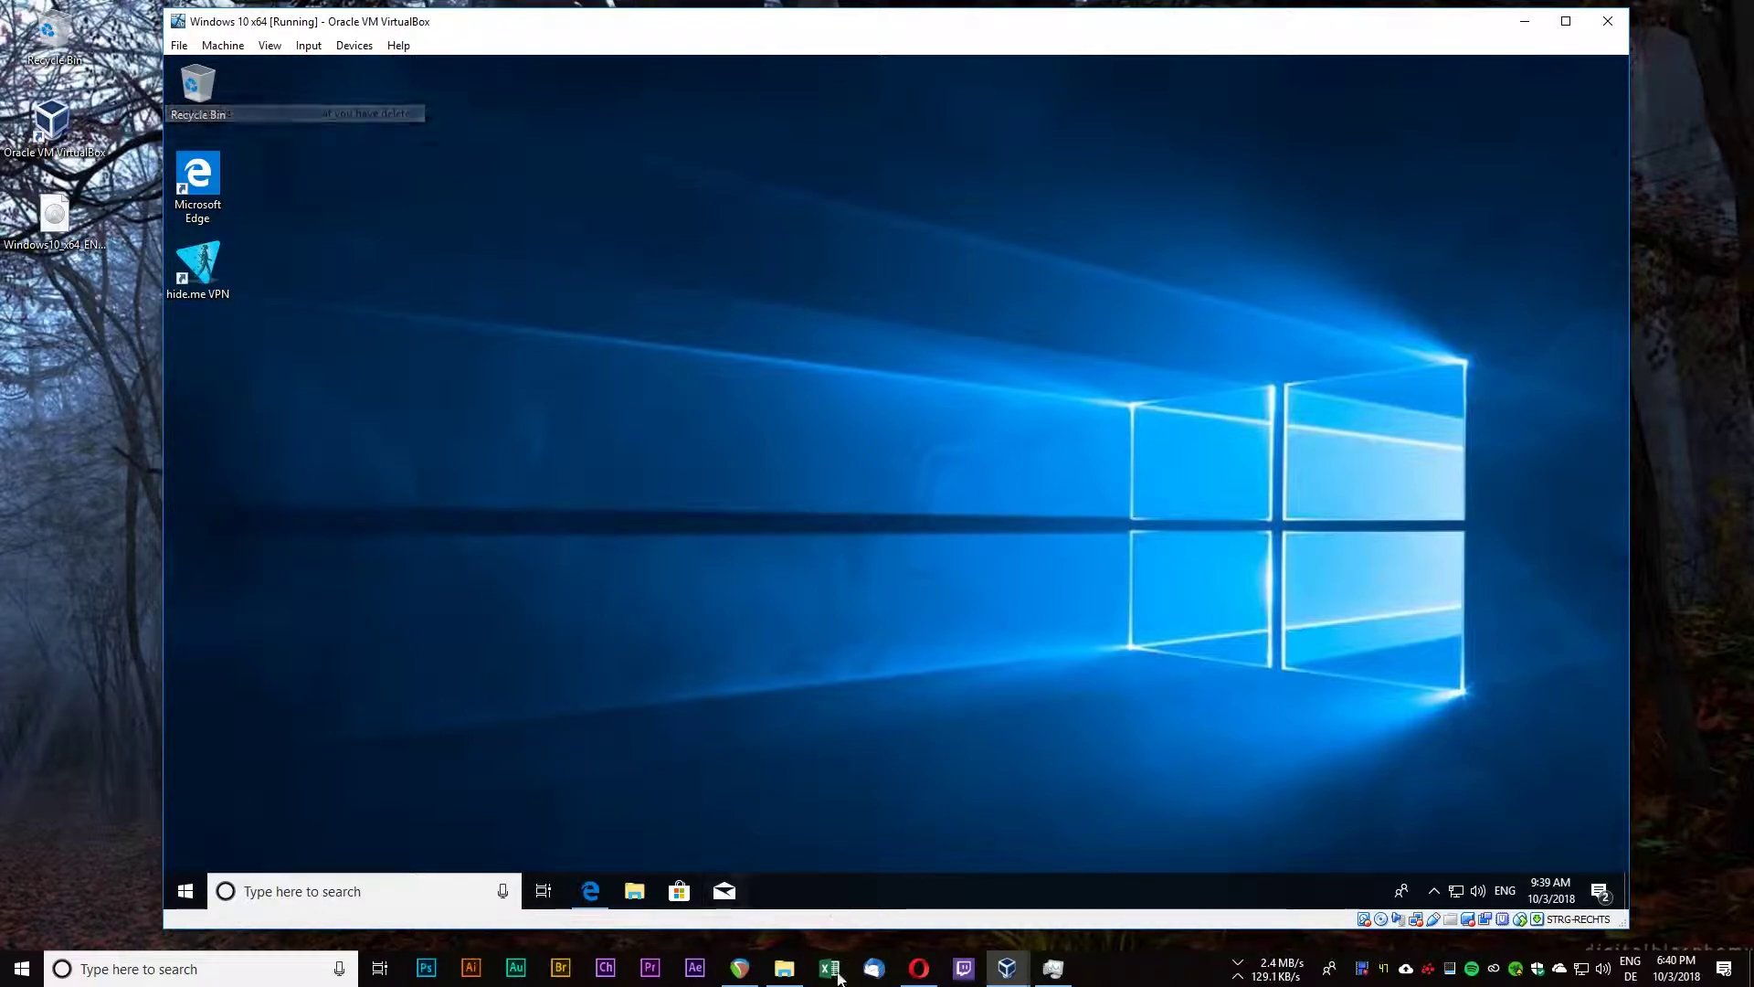
left_click_drag(89, 530, 119, 375)
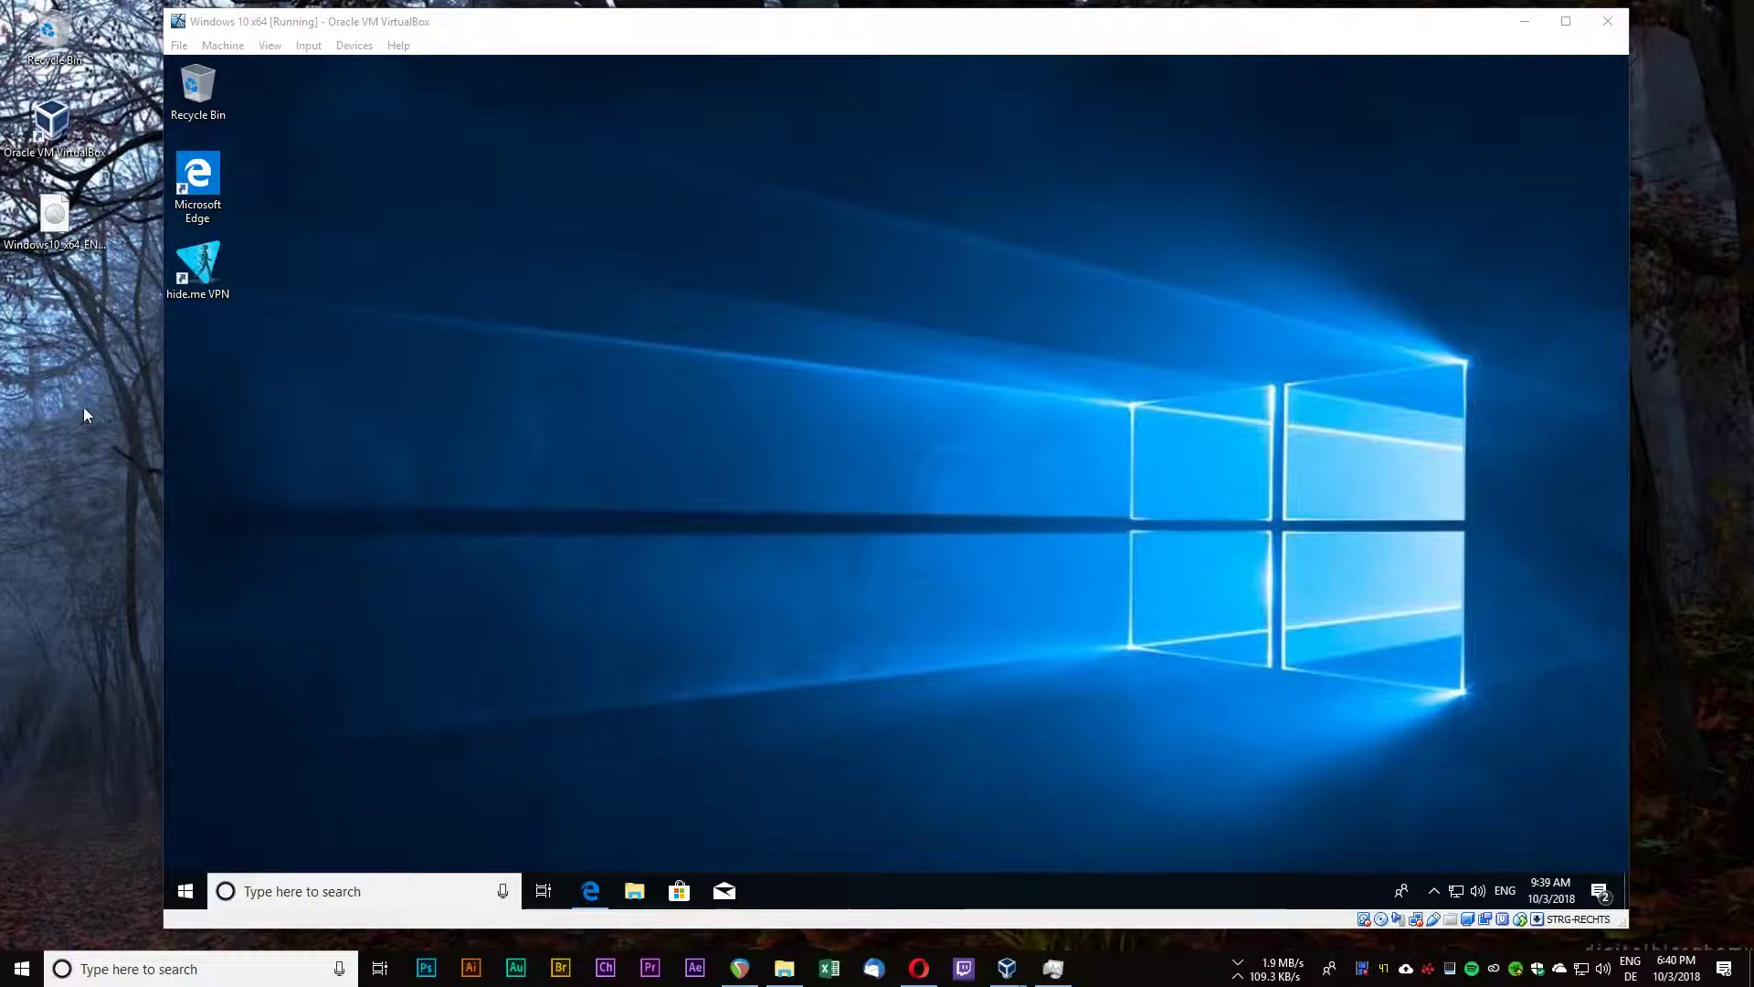
left_click(842, 477)
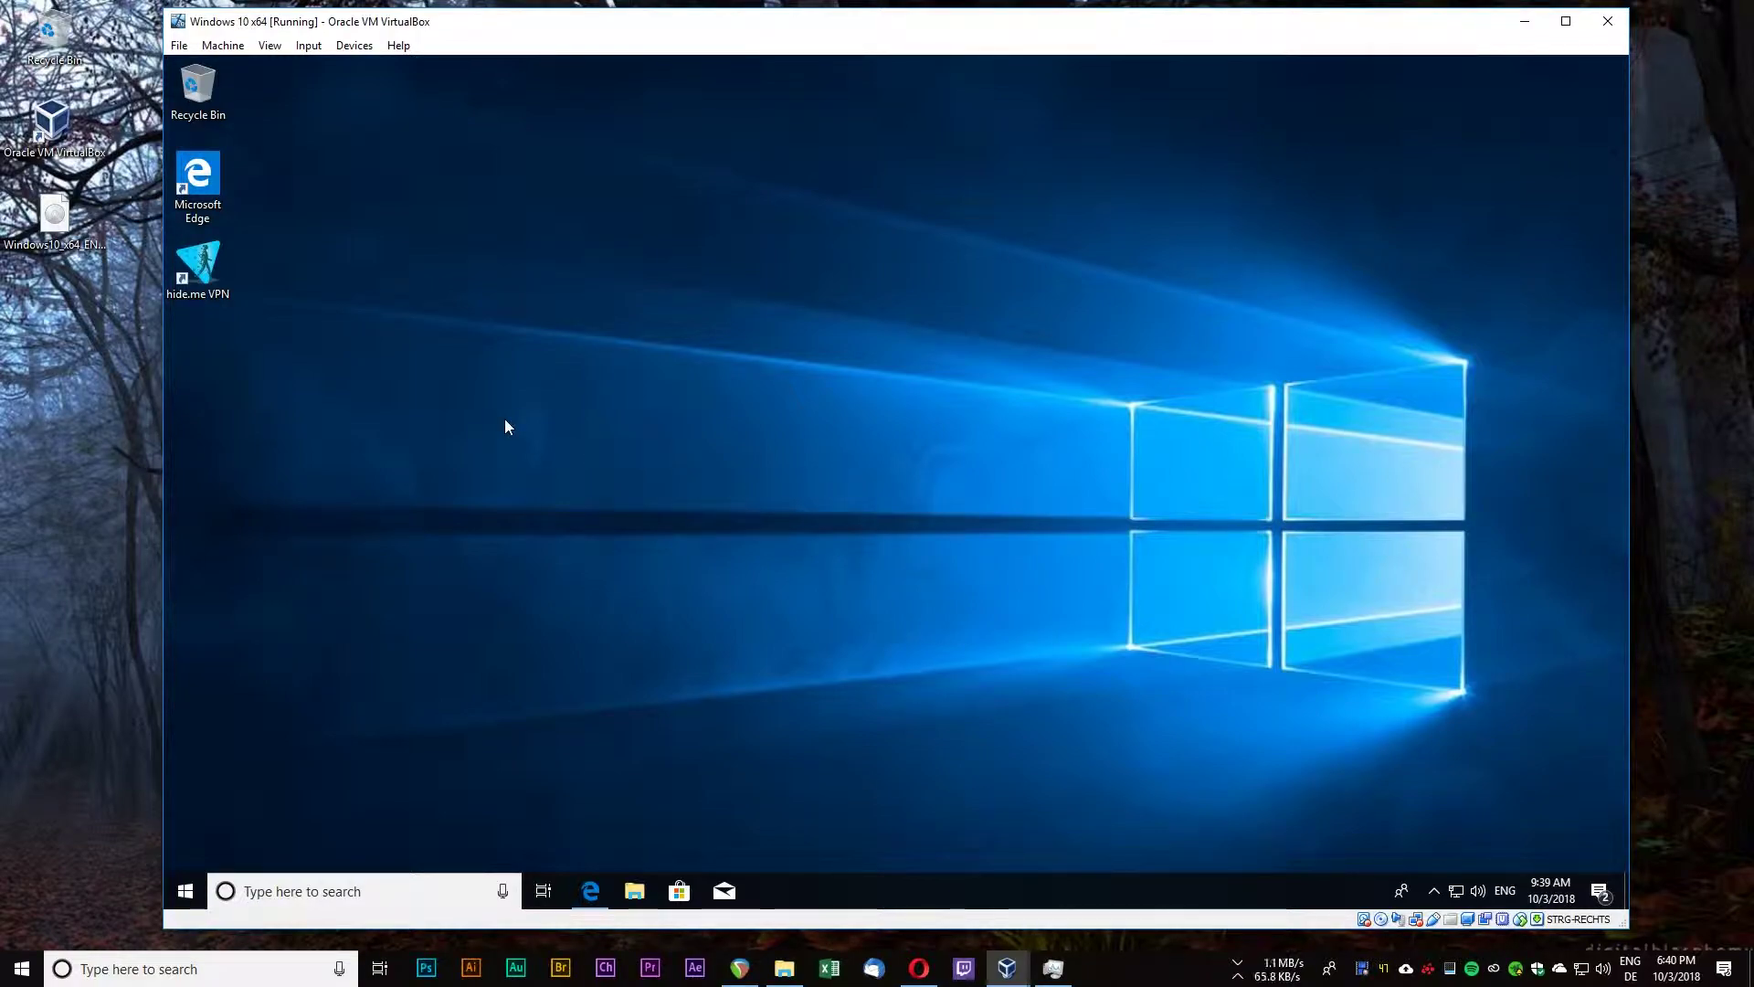
- Close the running Windows 10 x64 virtual machine by powering it off
left_click(180, 46)
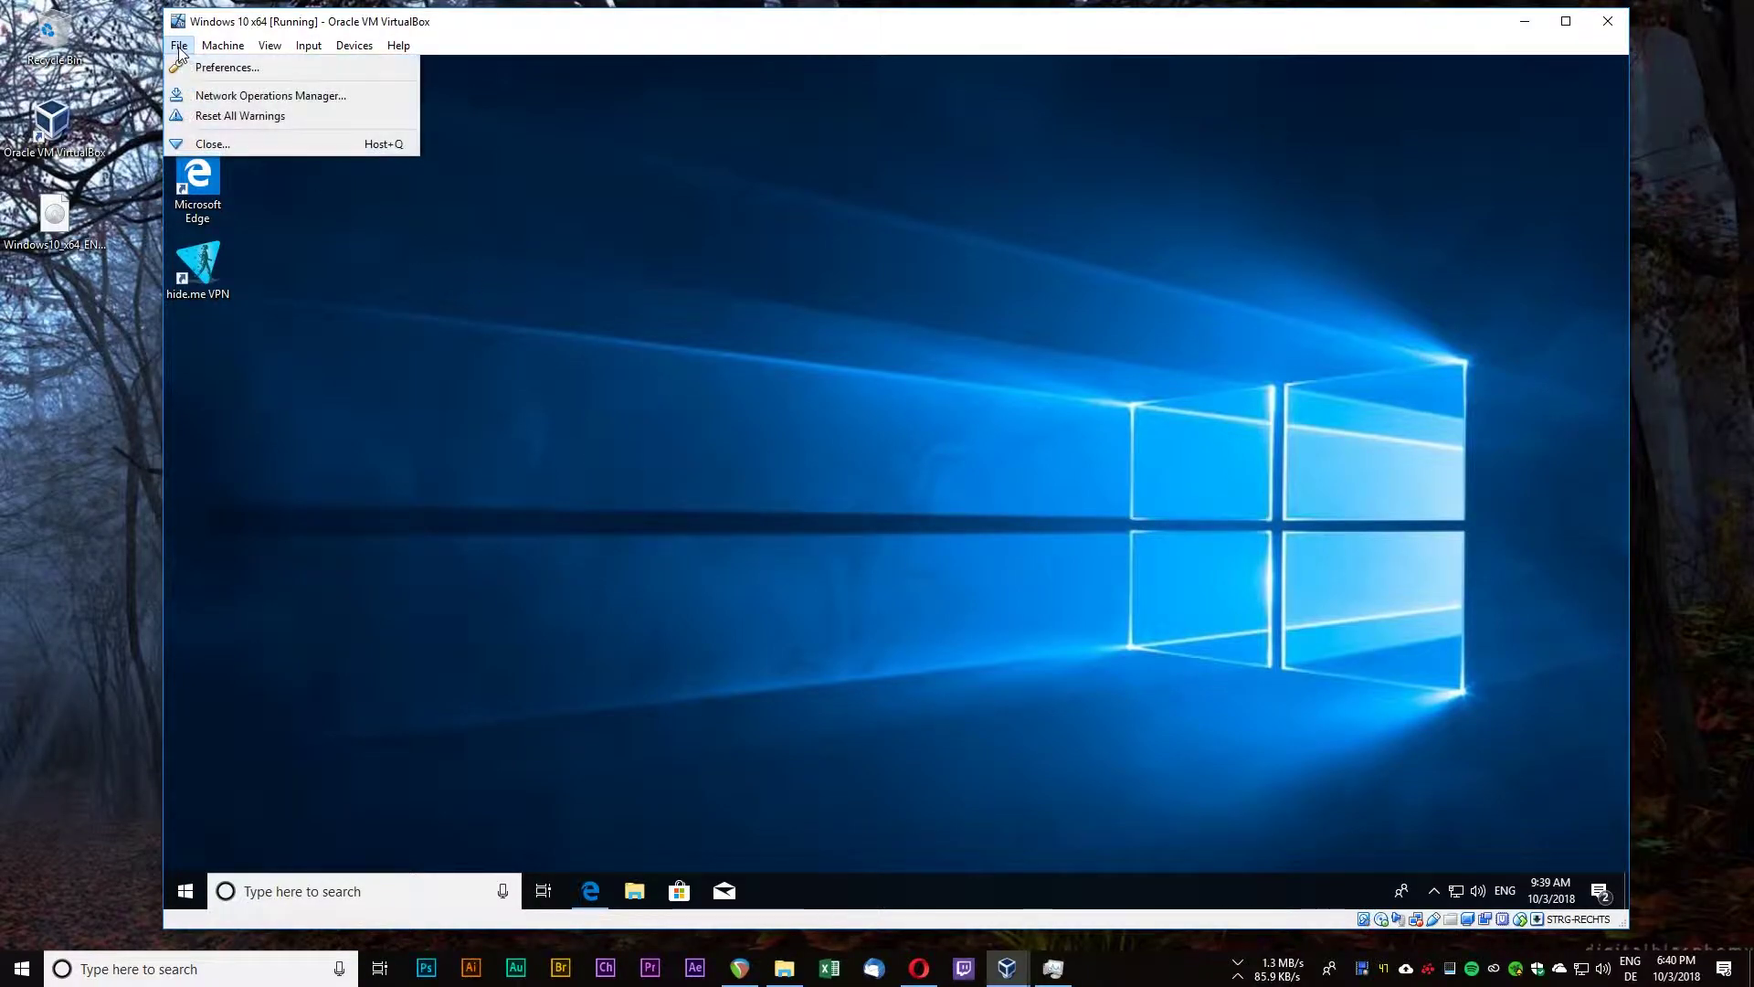
left_click(210, 149)
left_click(886, 496)
left_click(818, 529)
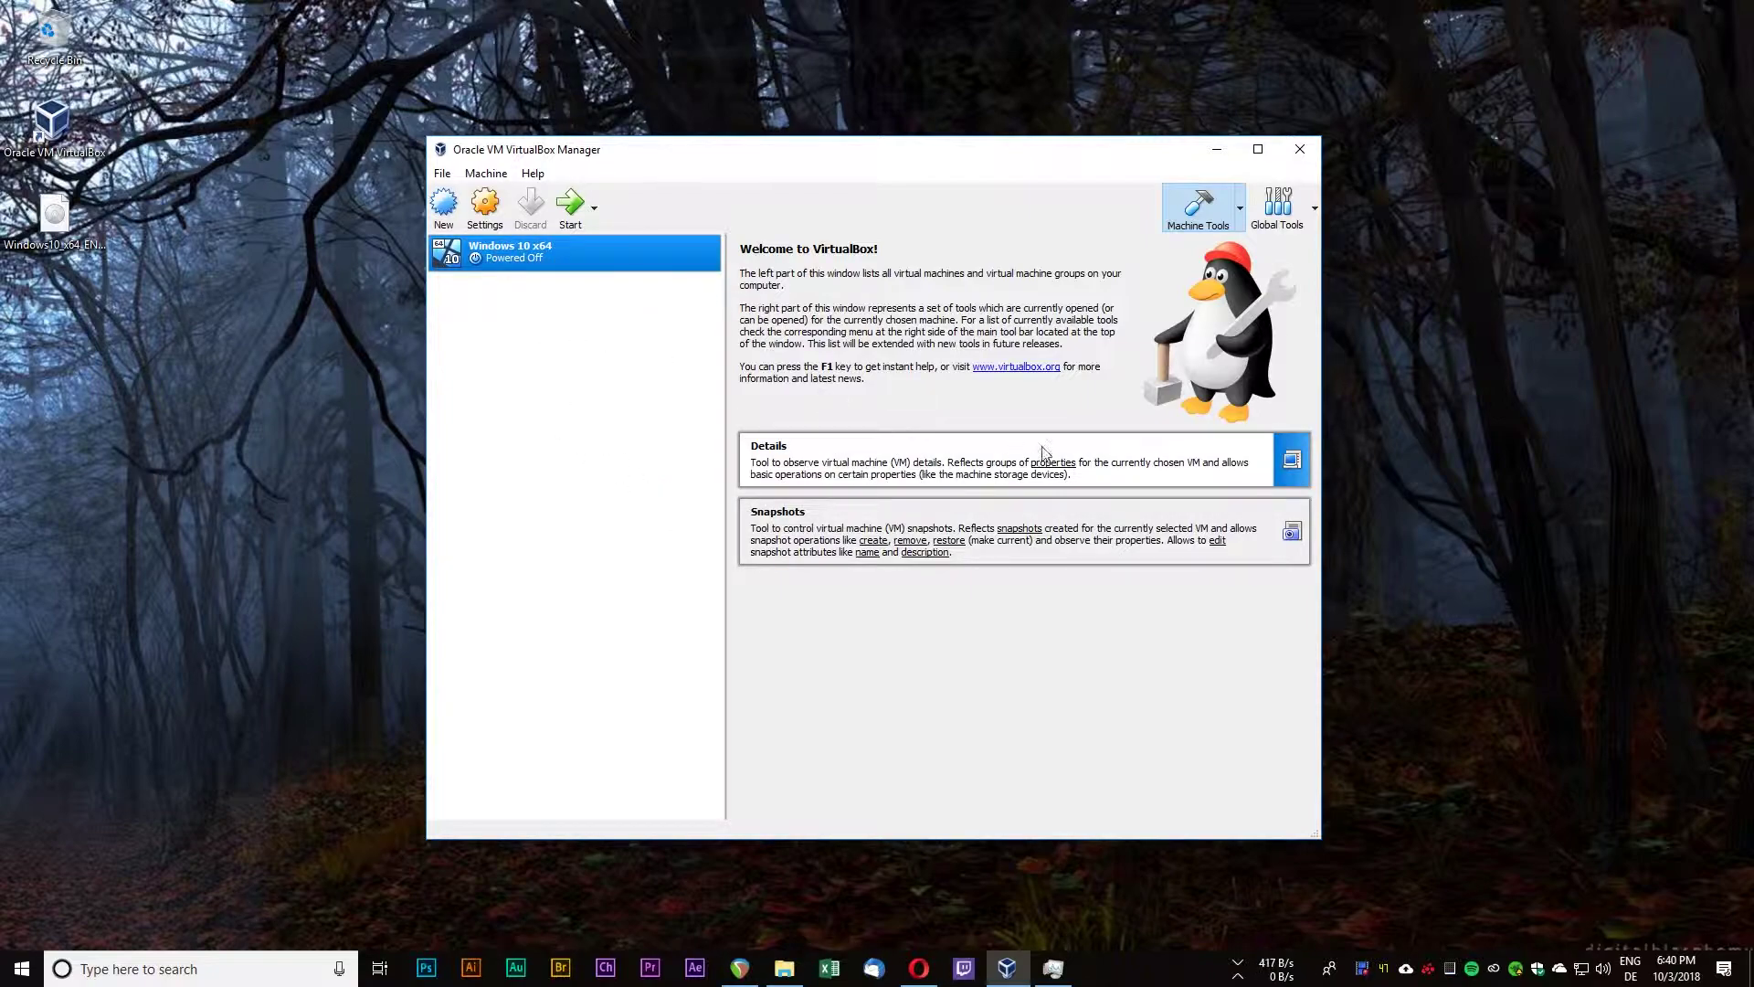
- Remove the Windows 10 x64 virtual machine with Delete all files, and minimize the VirtualBox Manager window
right_click(528, 264)
left_click(513, 311)
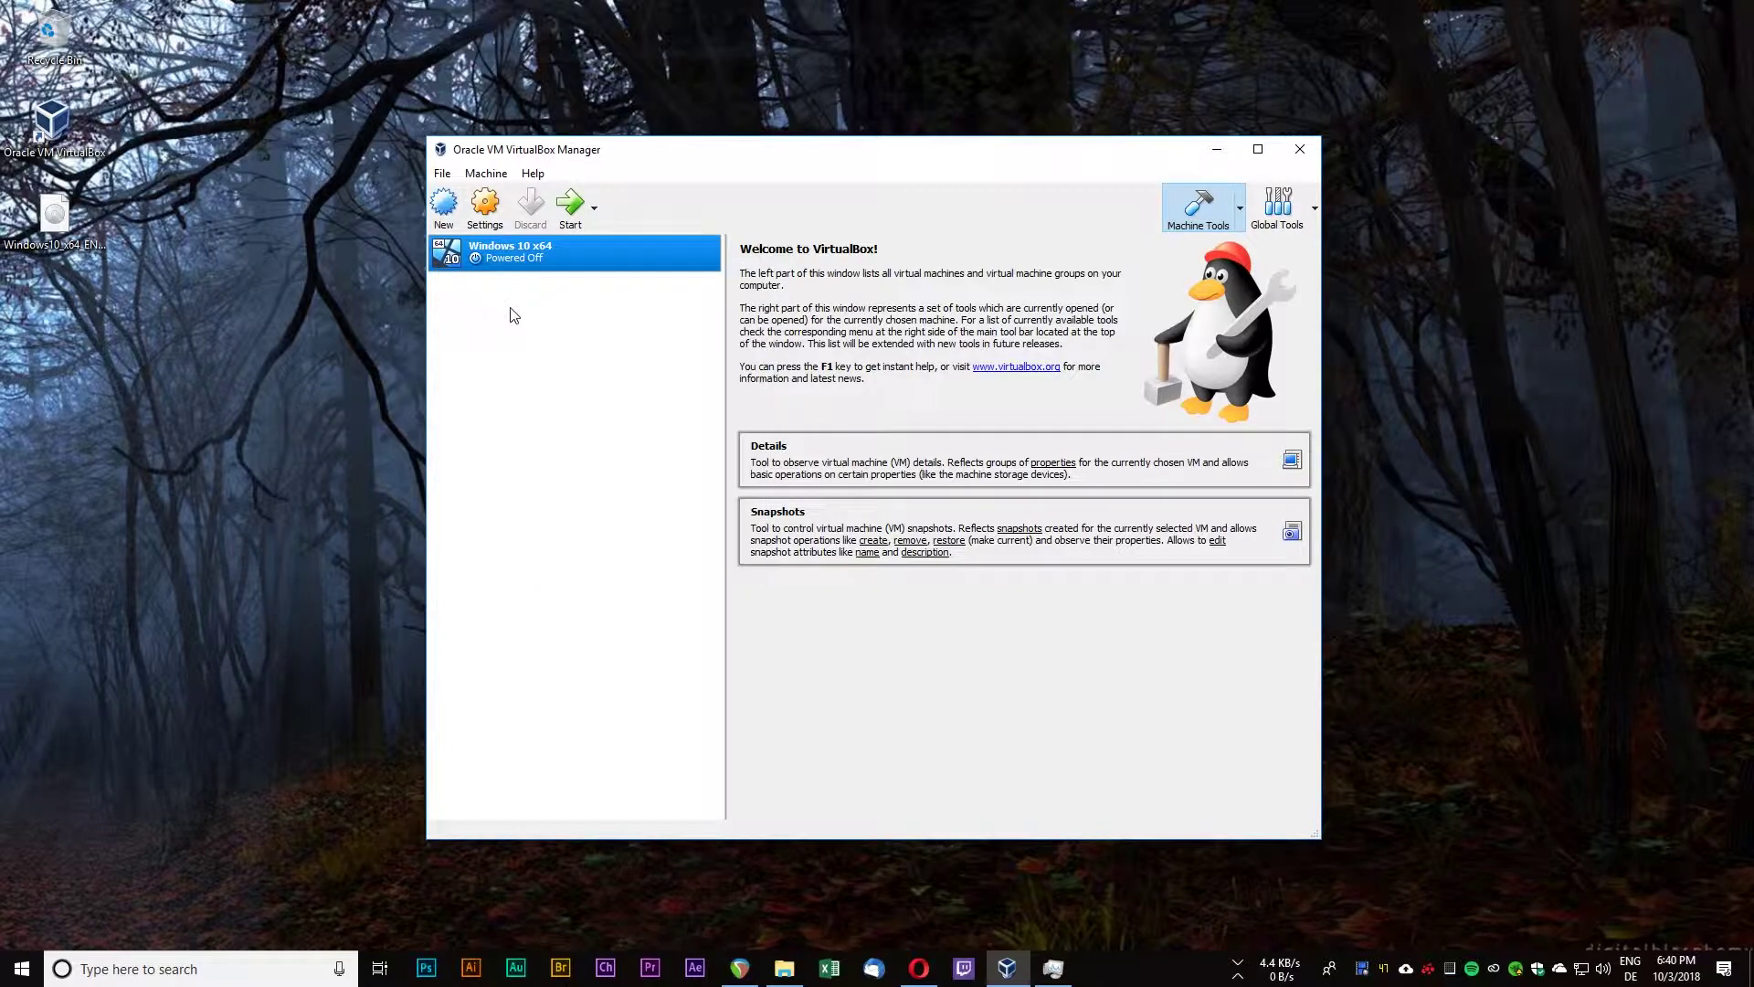
right_click(539, 254)
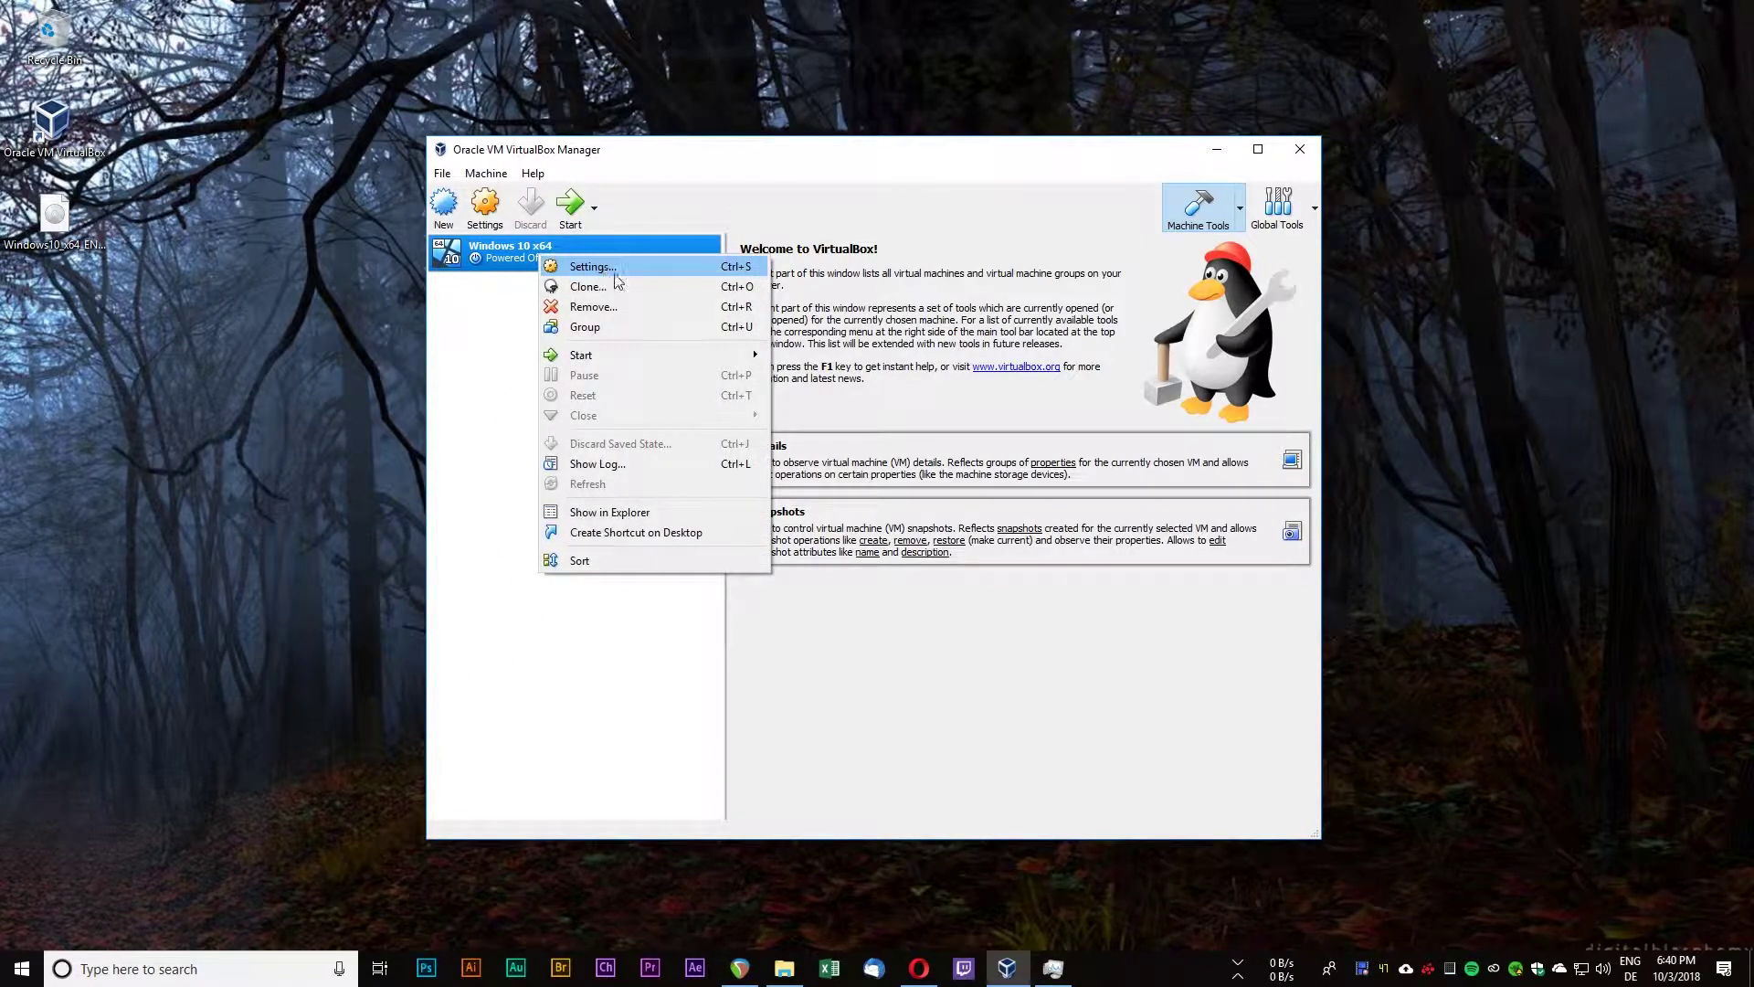
left_click(623, 309)
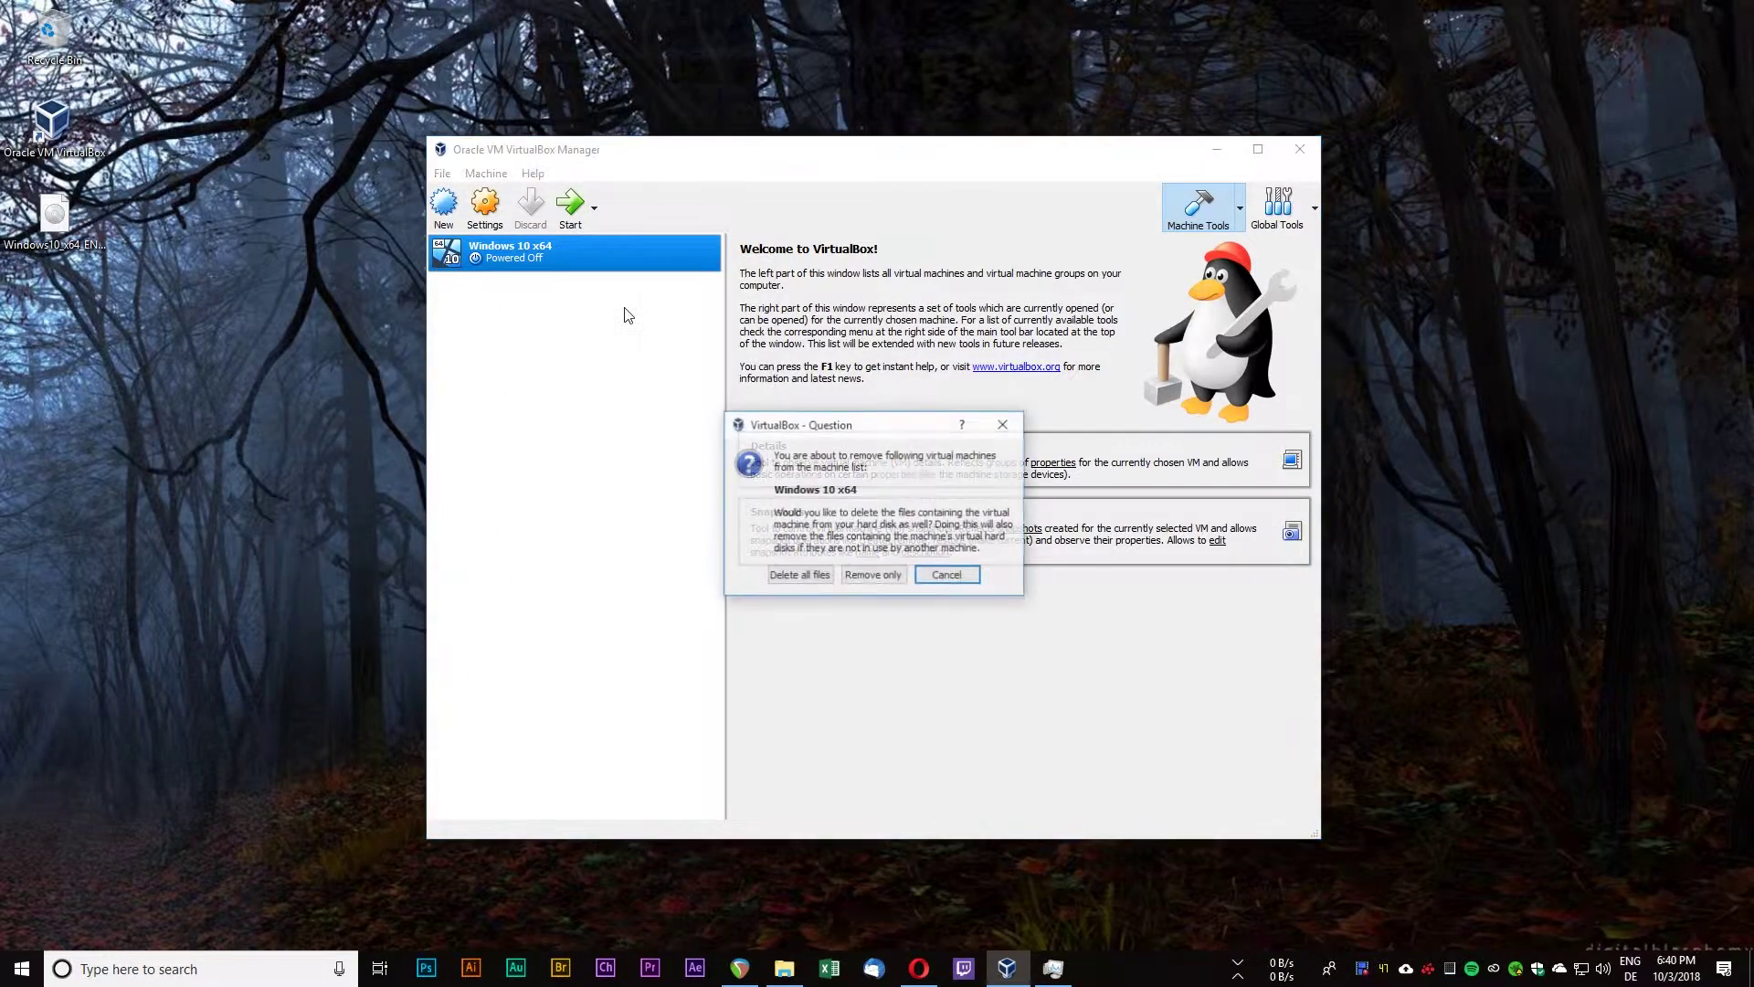
left_click(797, 575)
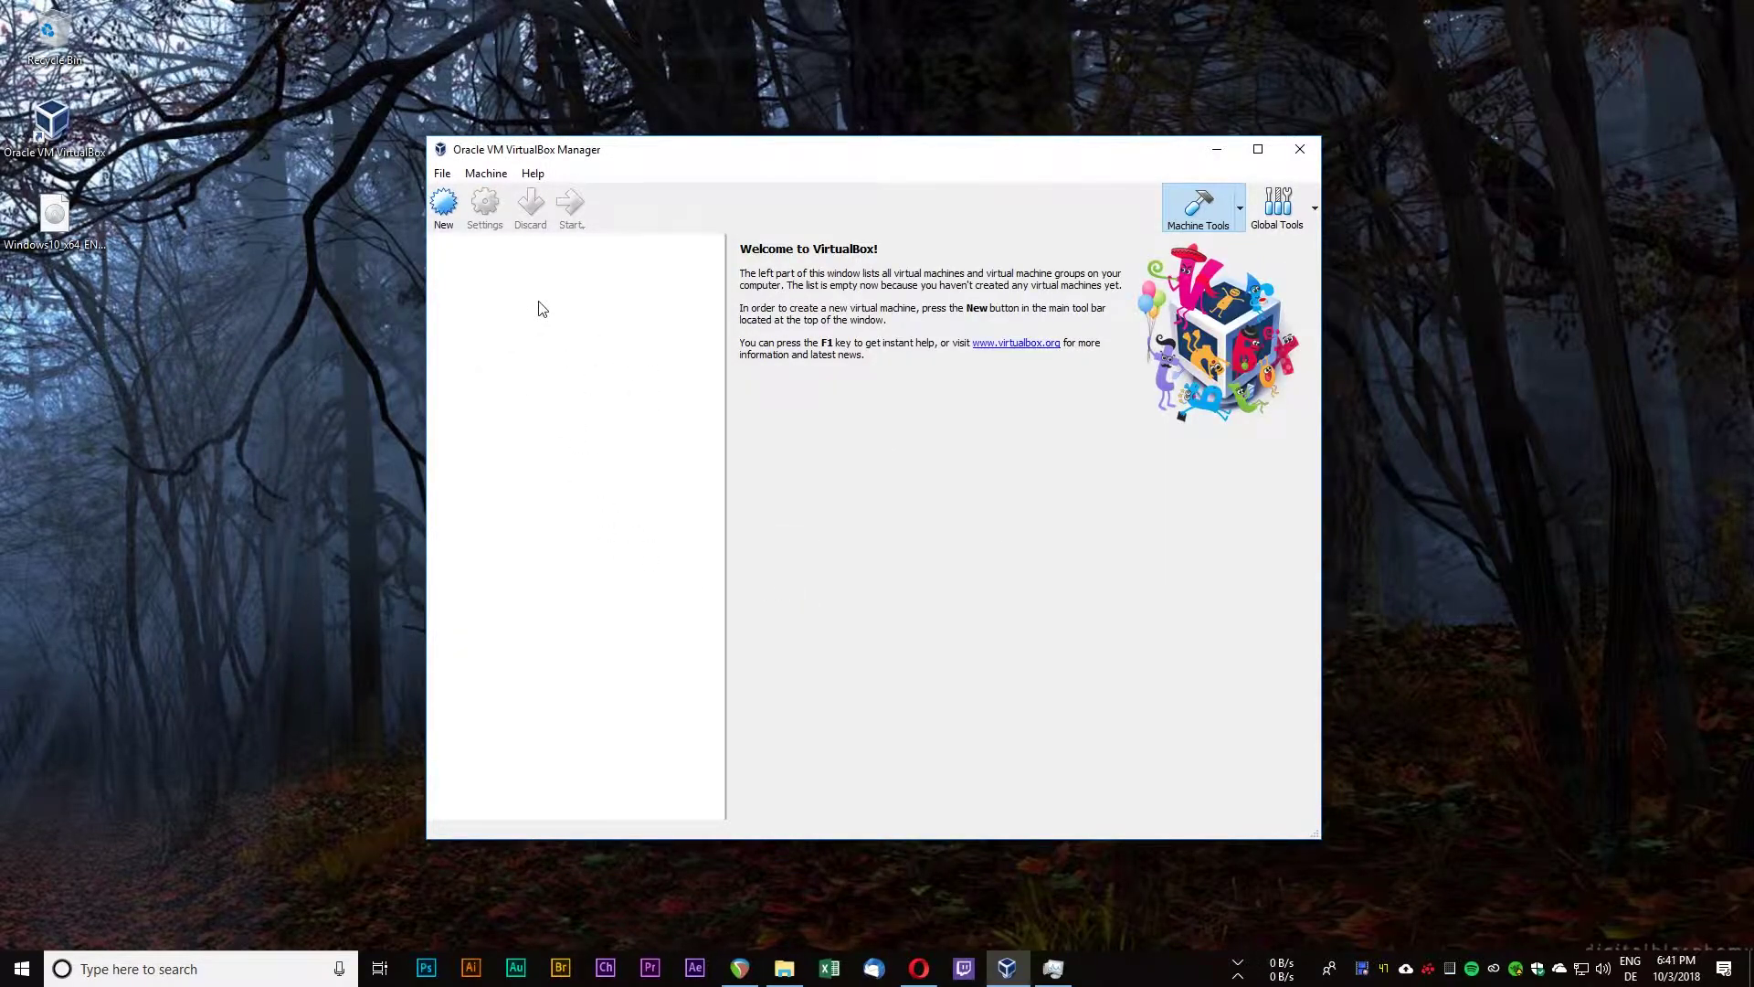
left_click(1224, 157)
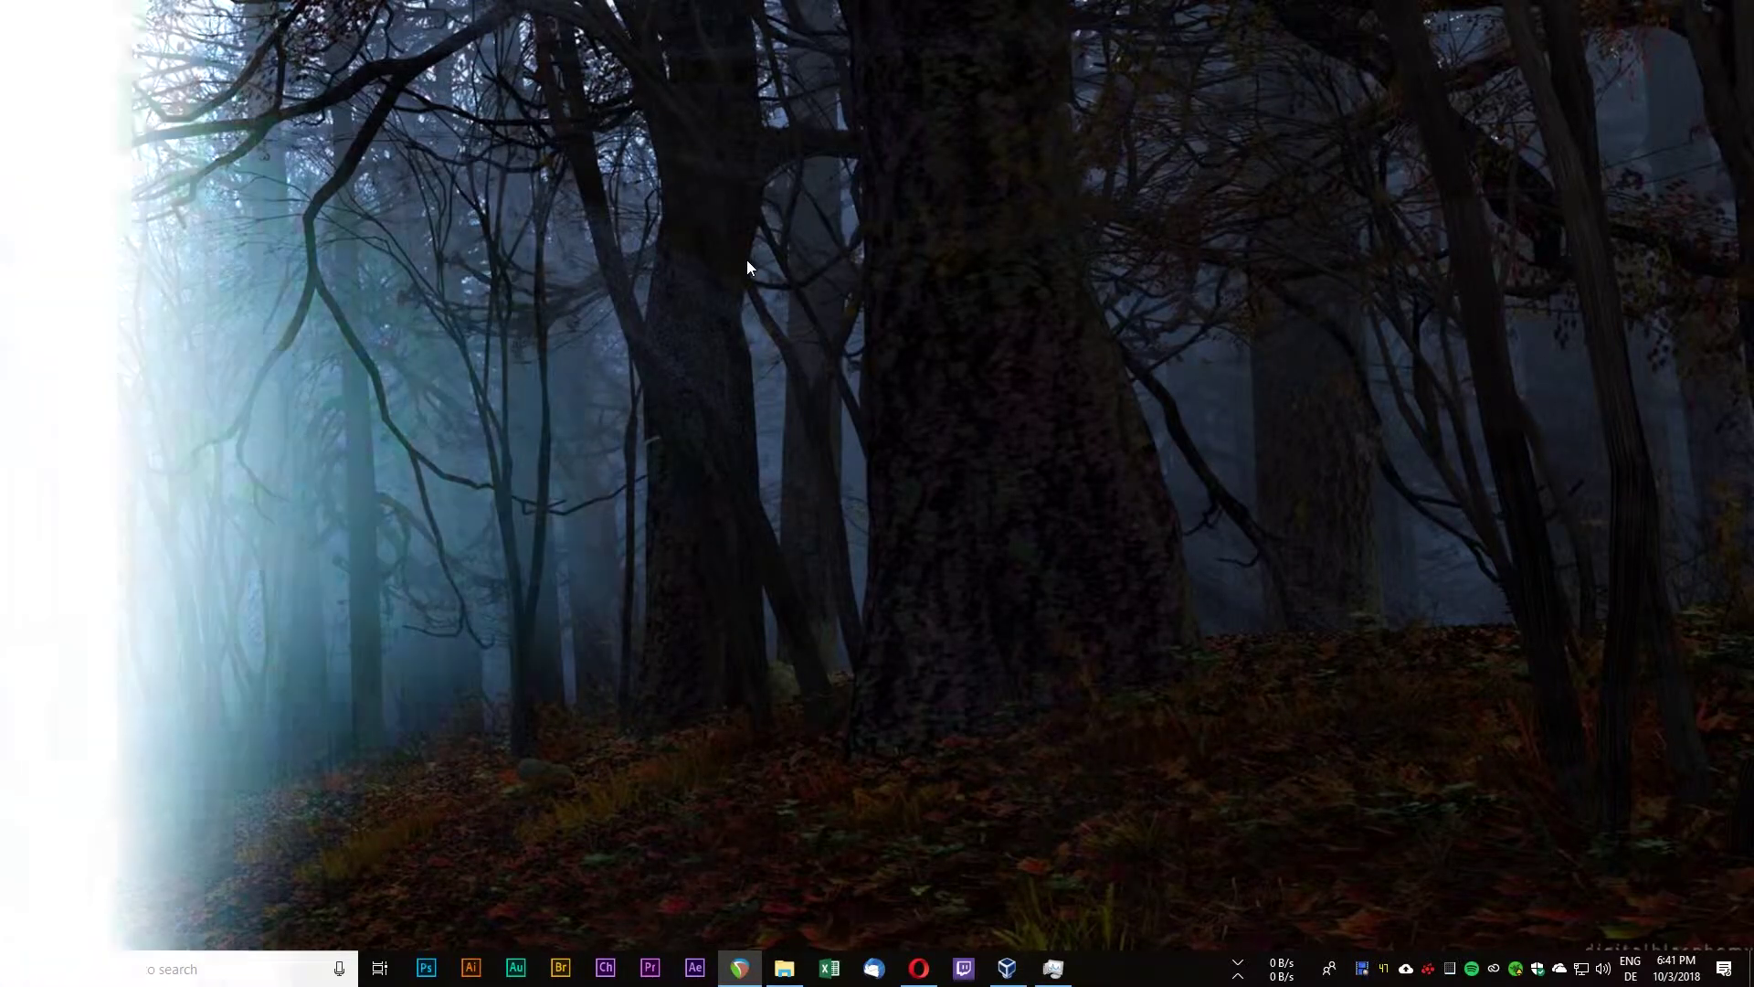